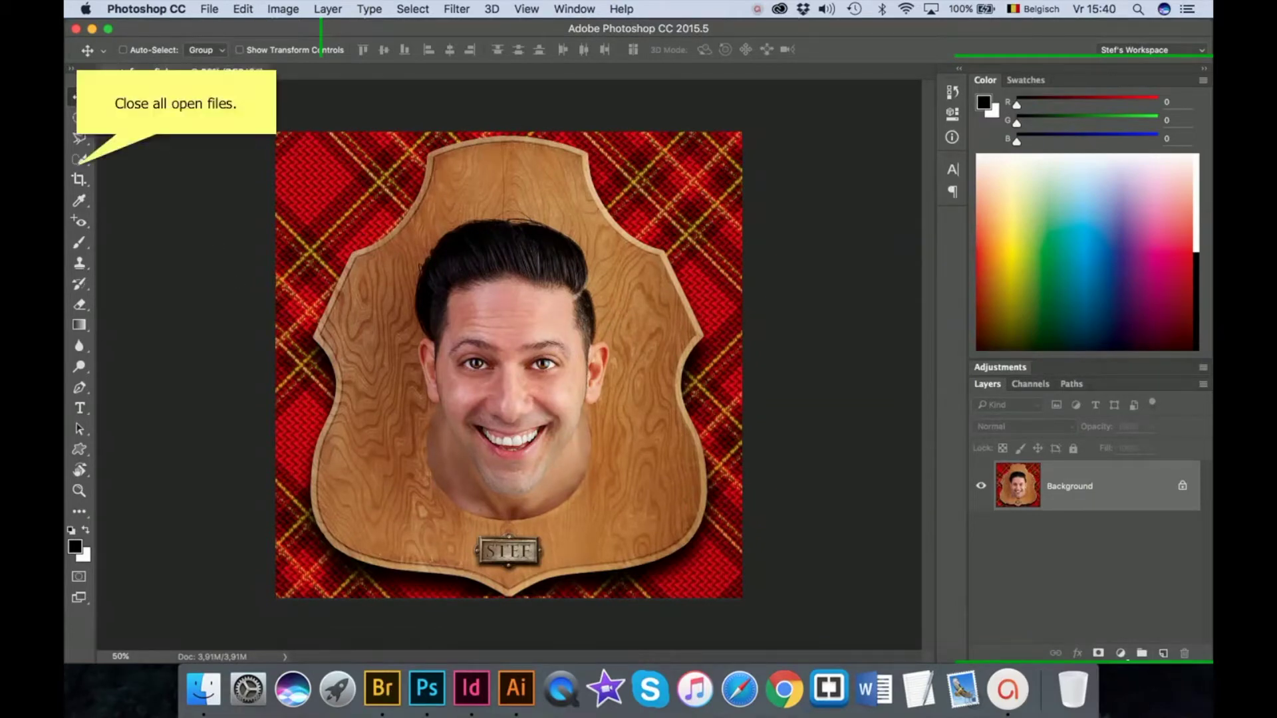
Step: Close the open image and choose the Europe Prepress 3 preset in the color settings
{"action": "left_click", "coordinate": [105, 72]}
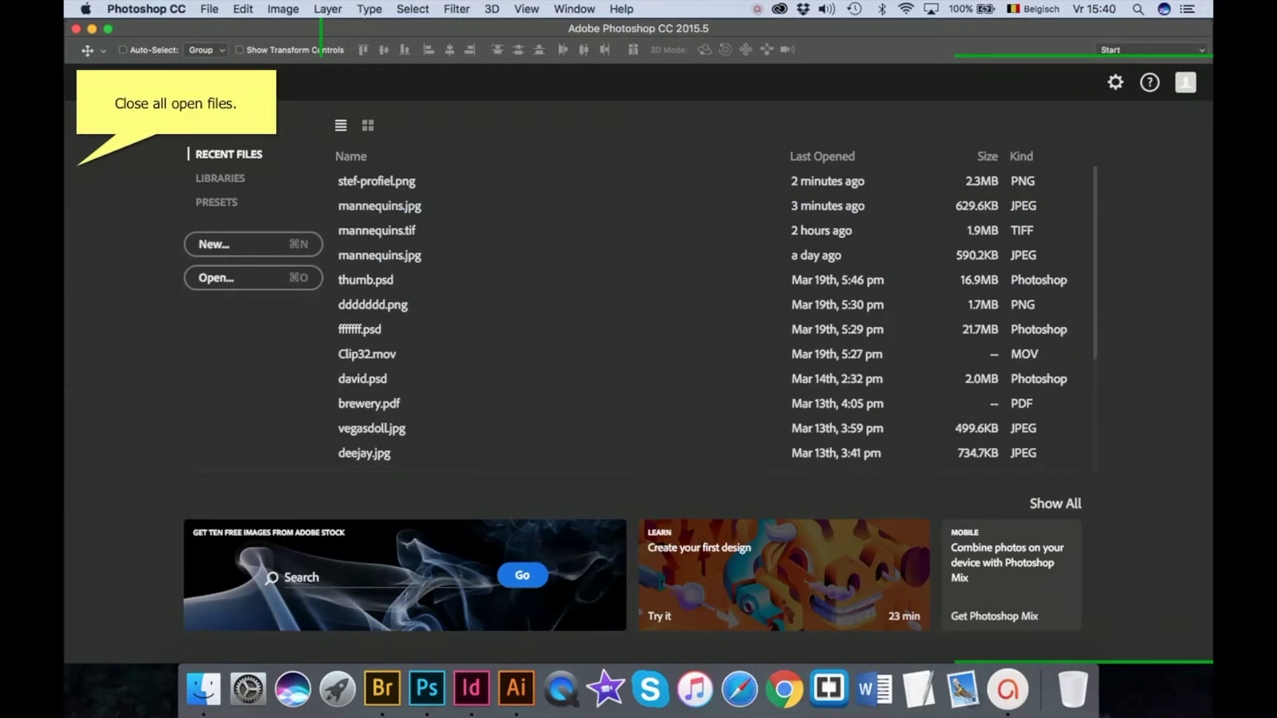
{"action": "left_click", "coordinate": [246, 8]}
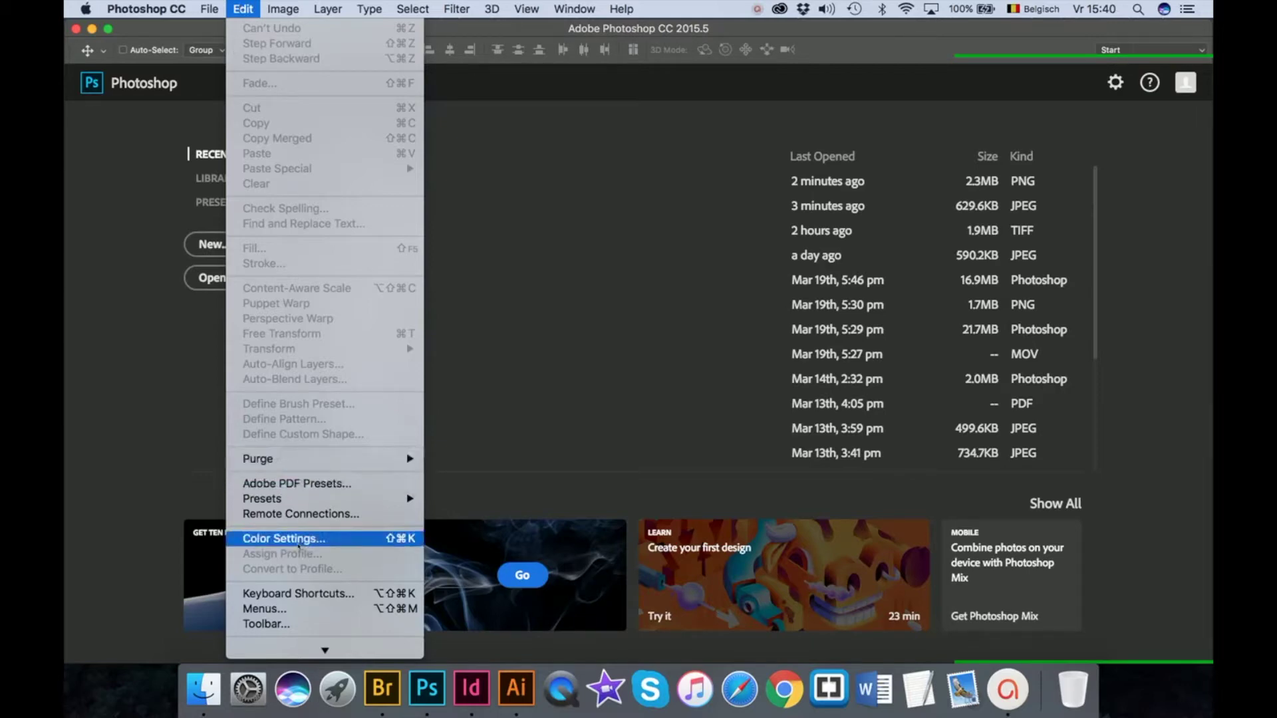
{"action": "left_click", "coordinate": [298, 542]}
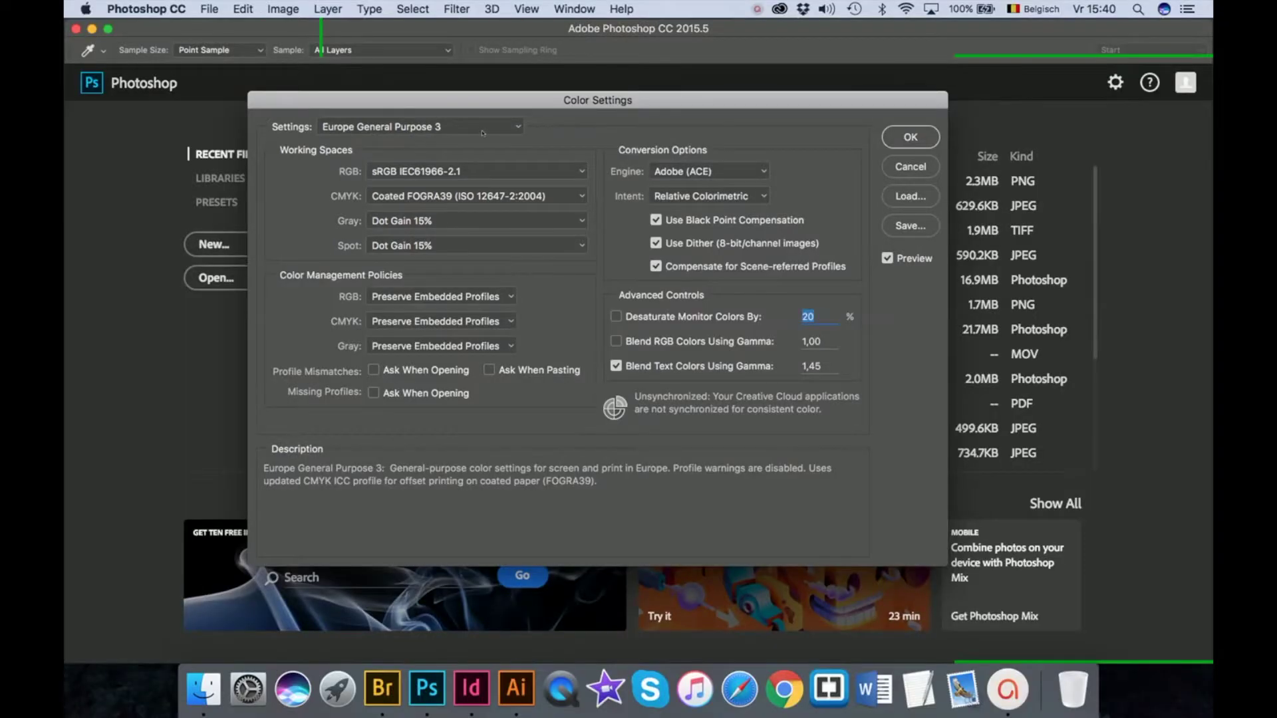
{"action": "left_click", "coordinate": [482, 133]}
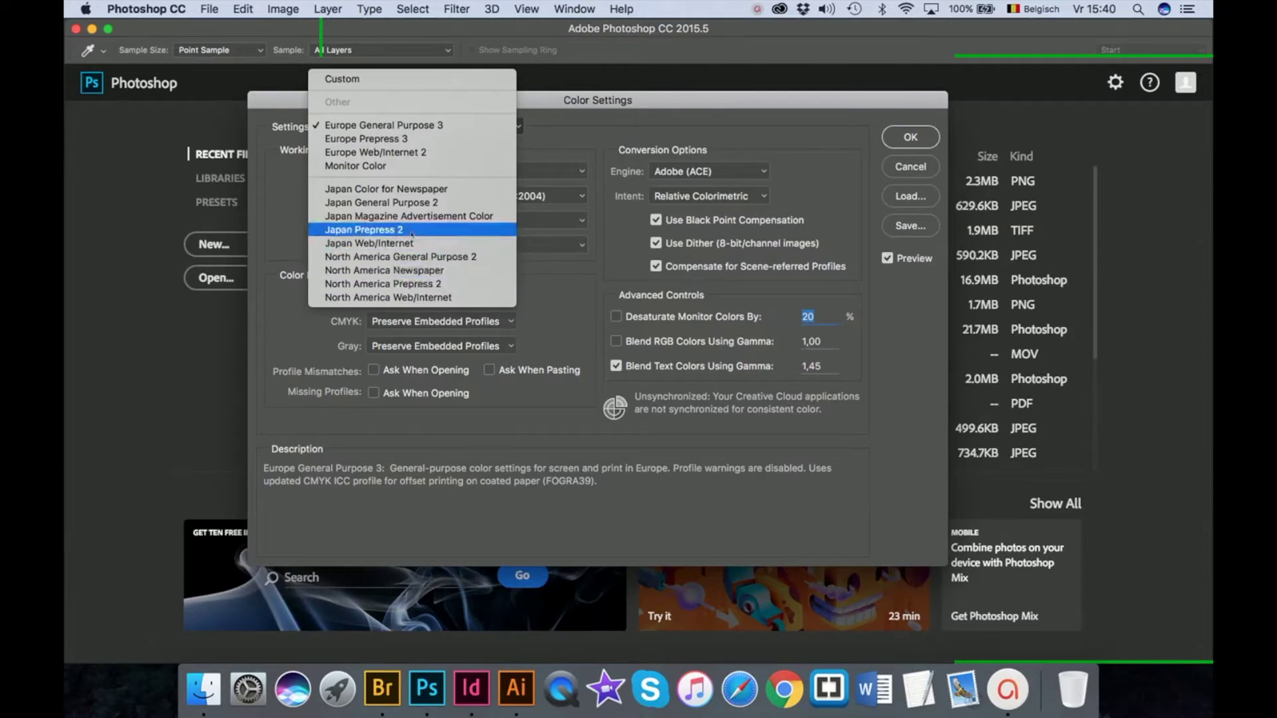
{"action": "left_click", "coordinate": [426, 138]}
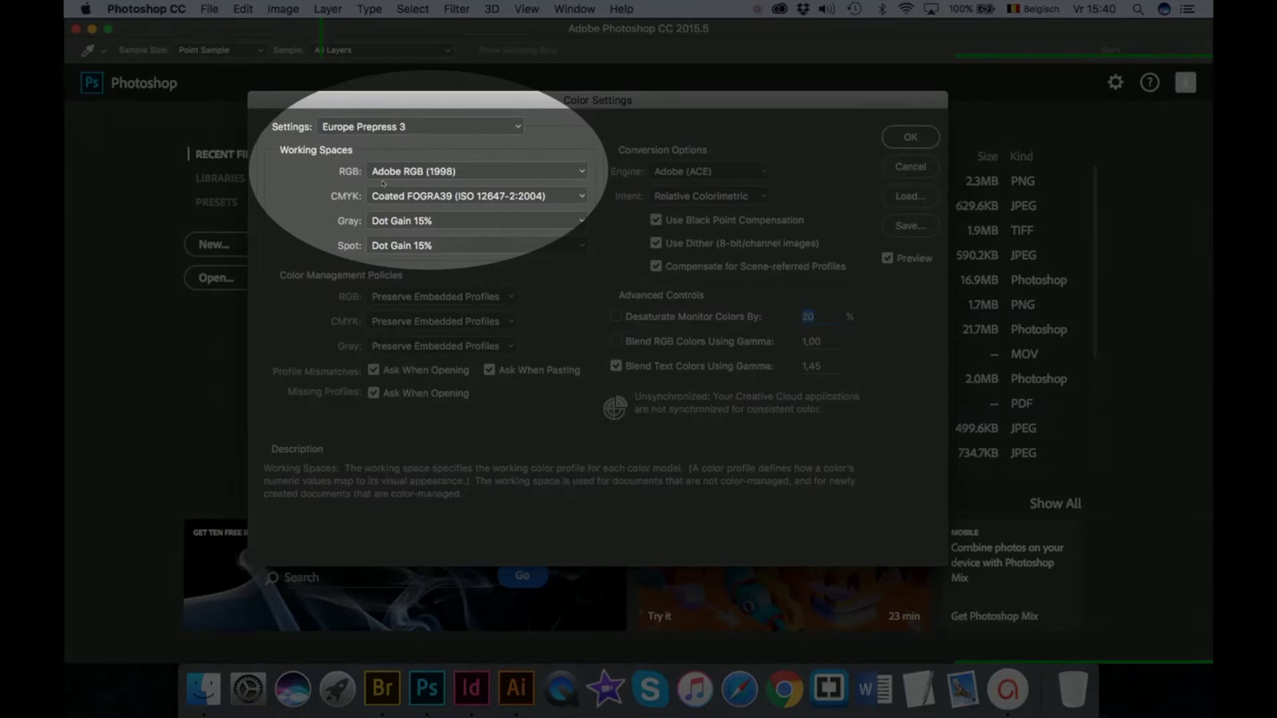
Step: Switch the color settings to Europe General Purpose 3 to compare its RGB working space, and return to Europe Prepress 3
{"action": "left_click", "coordinate": [451, 133]}
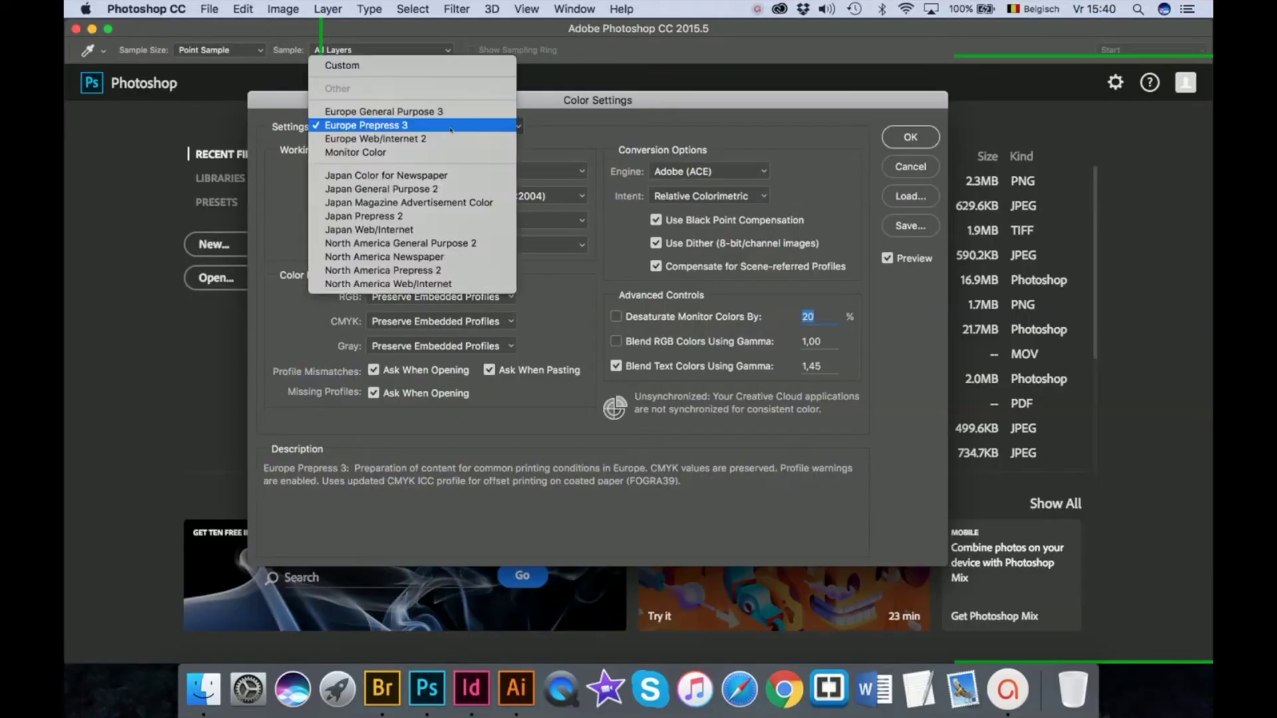
{"action": "left_click", "coordinate": [399, 111]}
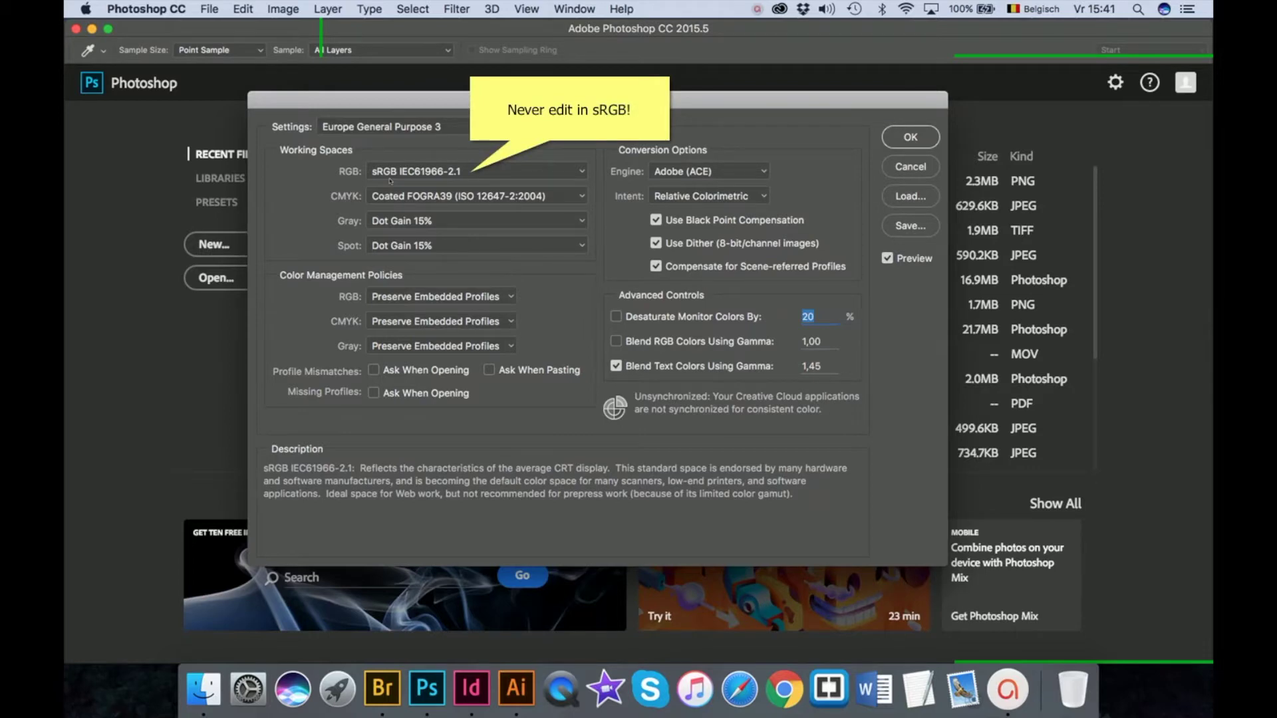
{"action": "left_click", "coordinate": [452, 126]}
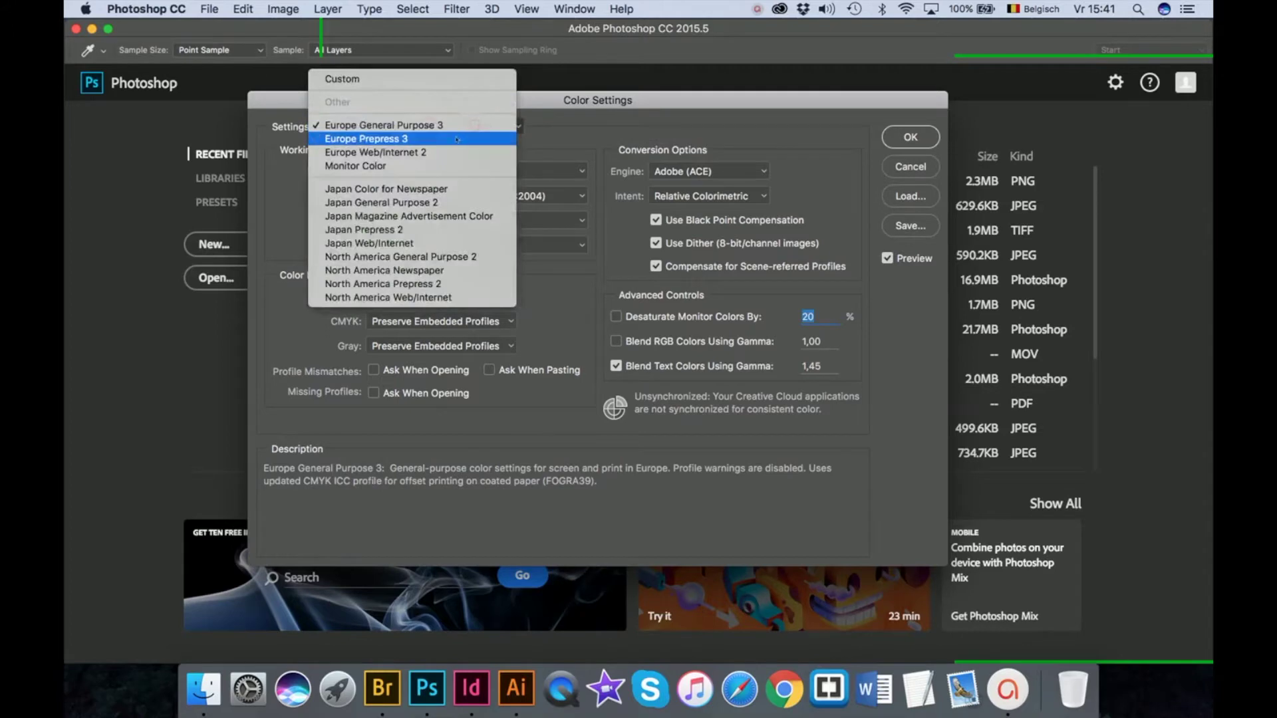
{"action": "left_click", "coordinate": [457, 139]}
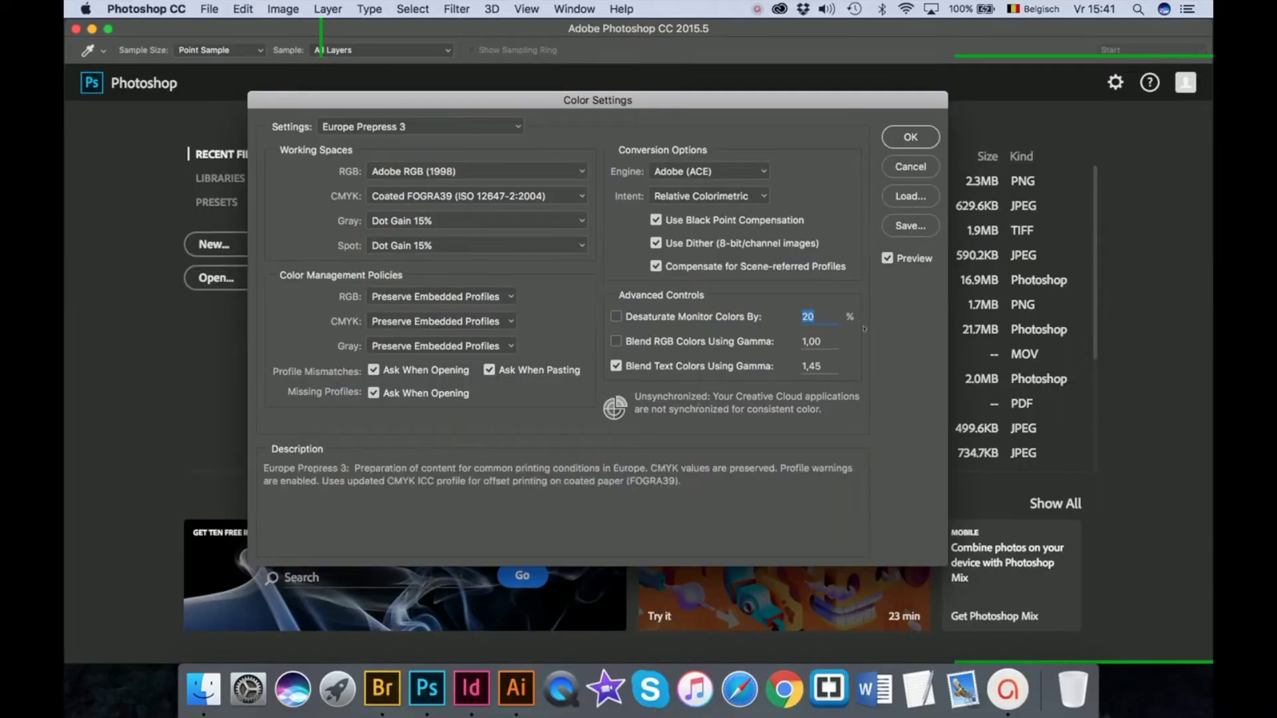
Step: Save the color settings as PREPRESS with the comment "PREPRESS" and apply them
{"action": "left_click", "coordinate": [910, 226]}
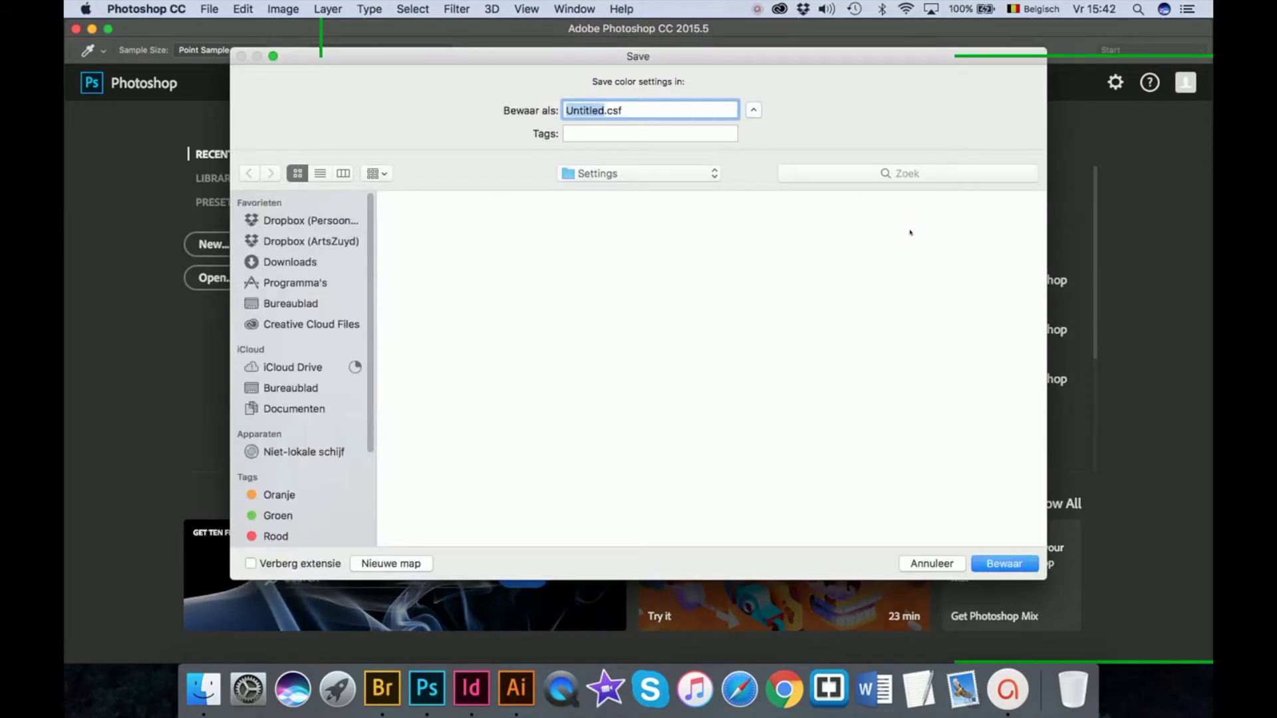
{"action": "type", "text": "PREPRESS"}
{"action": "left_click", "coordinate": [1005, 564]}
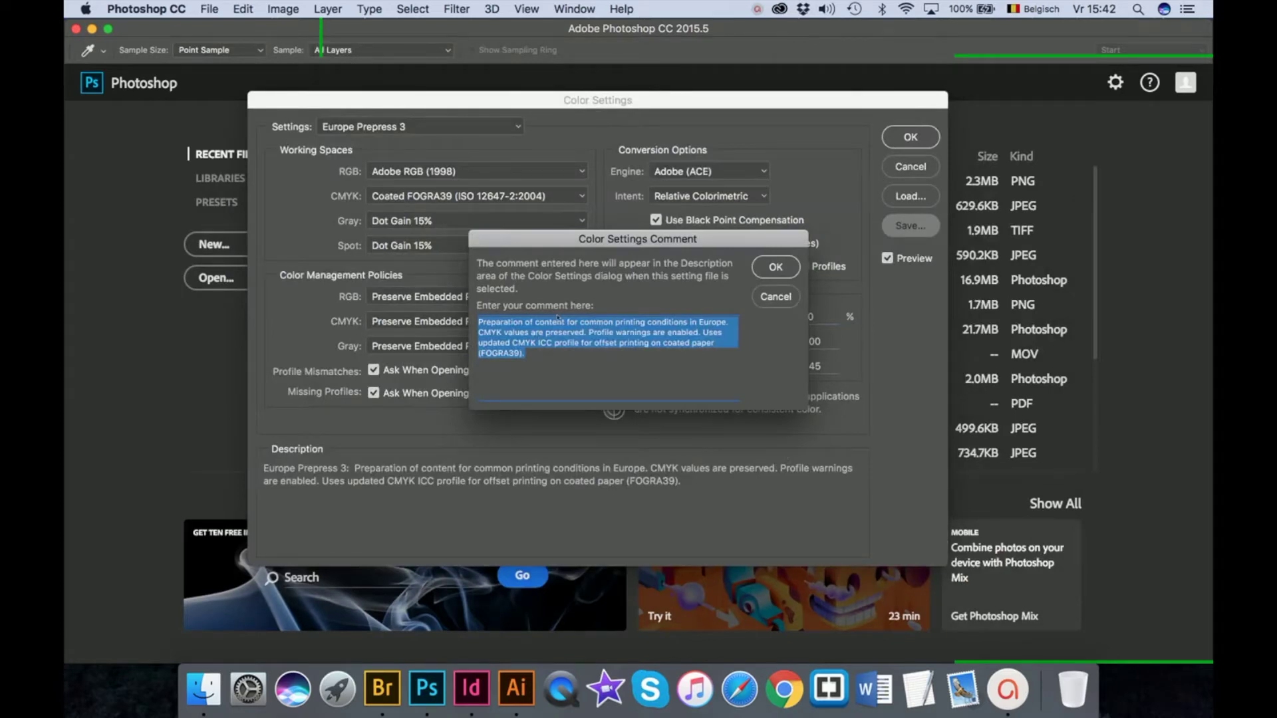
{"action": "type", "text": "PREPRESS"}
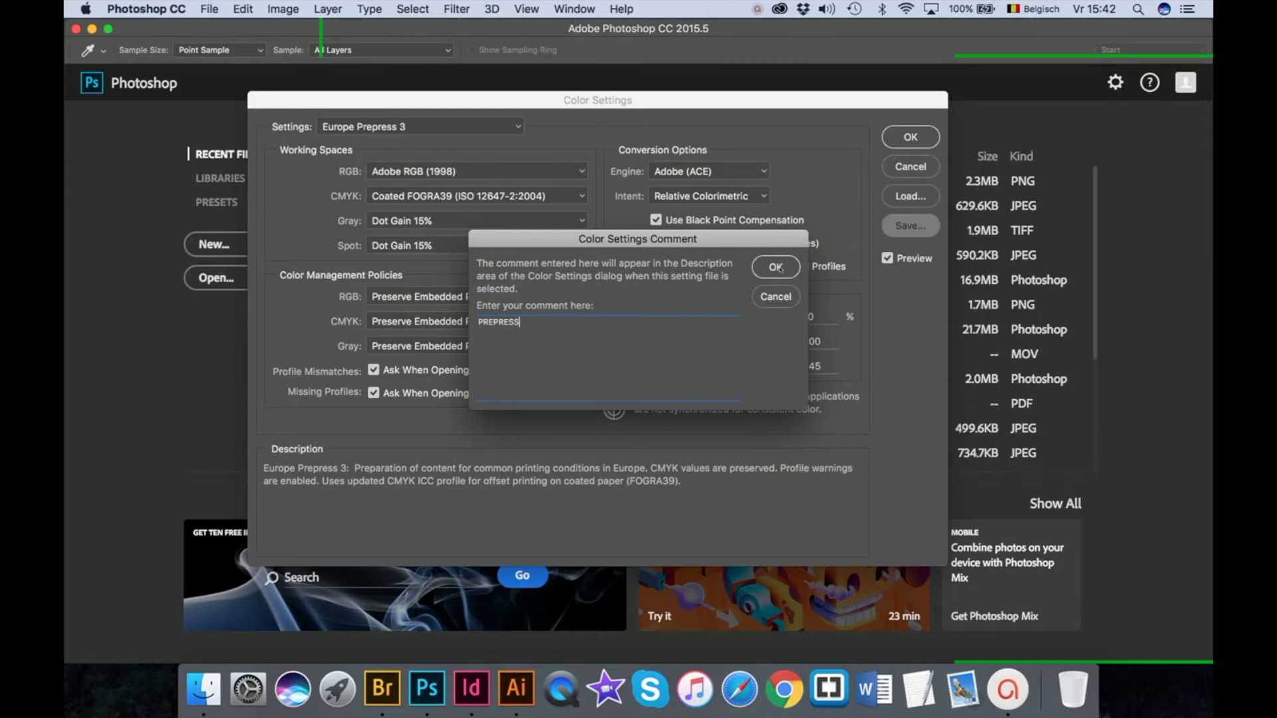
{"action": "left_click", "coordinate": [776, 268]}
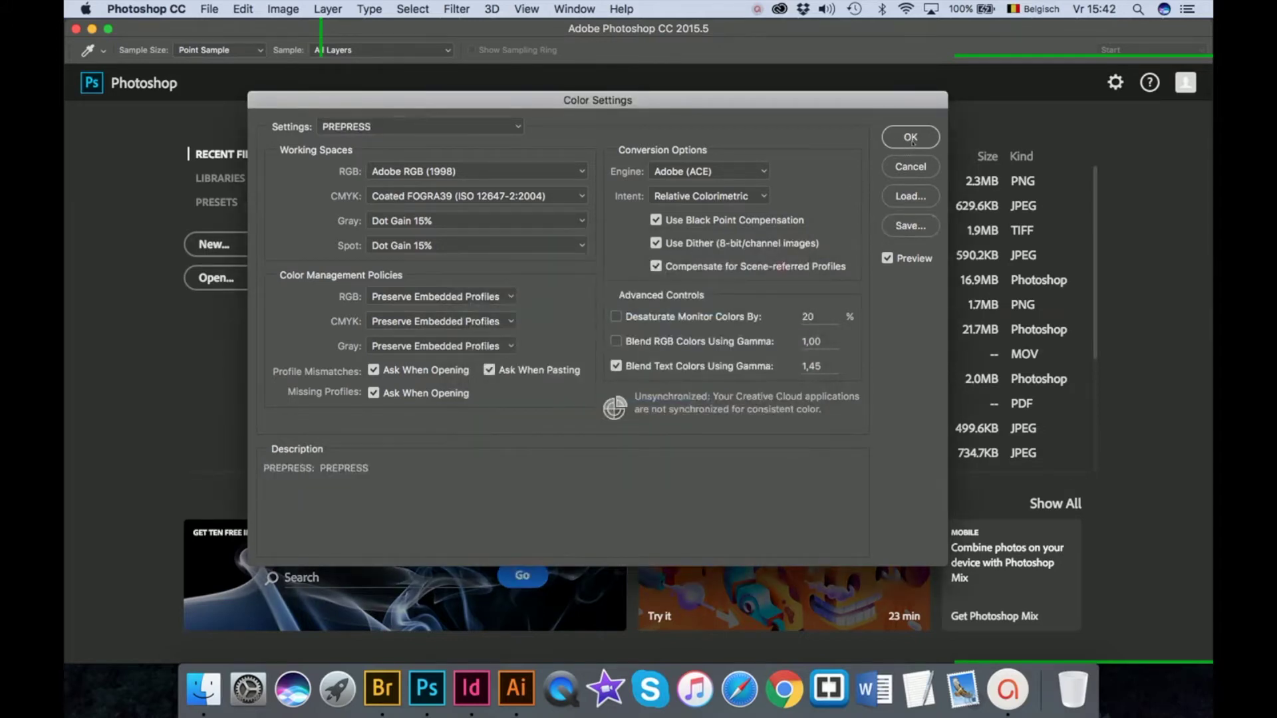
{"action": "left_click", "coordinate": [911, 138]}
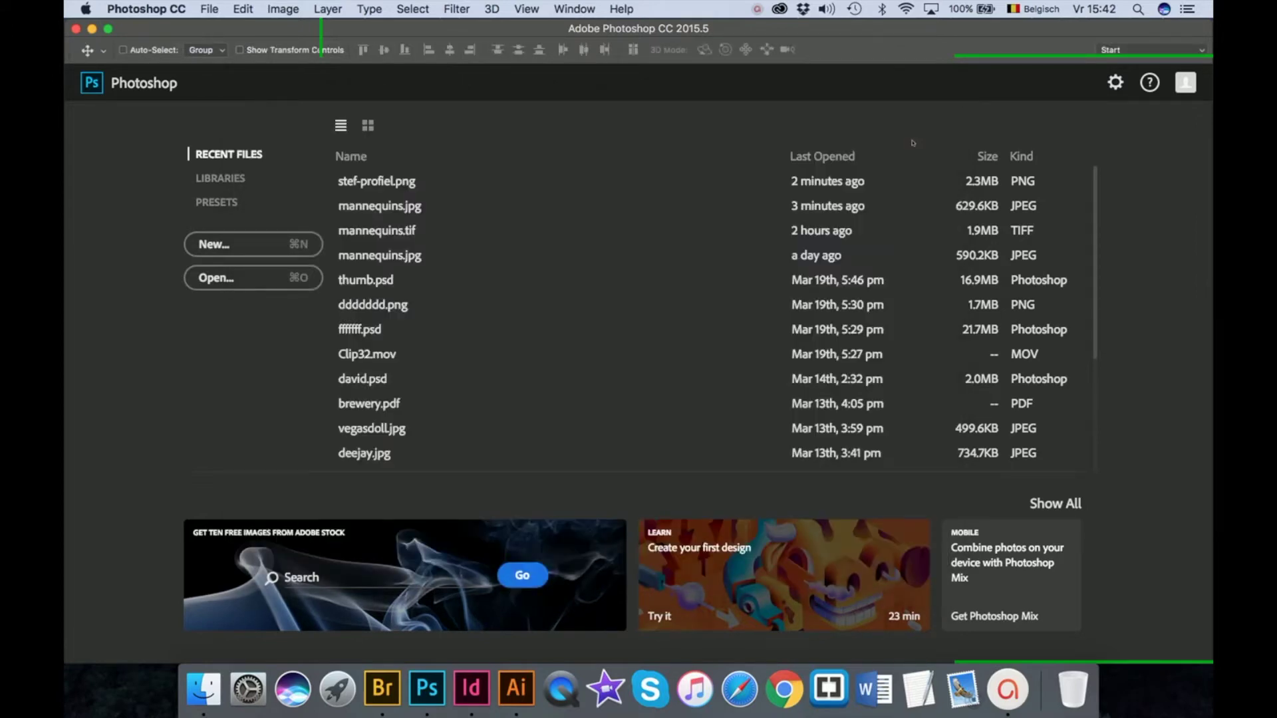
Step: Switch to Adobe Bridge and apply the PREPRESS color settings to synchronize the Creative Cloud applications
{"action": "left_click", "coordinate": [383, 688]}
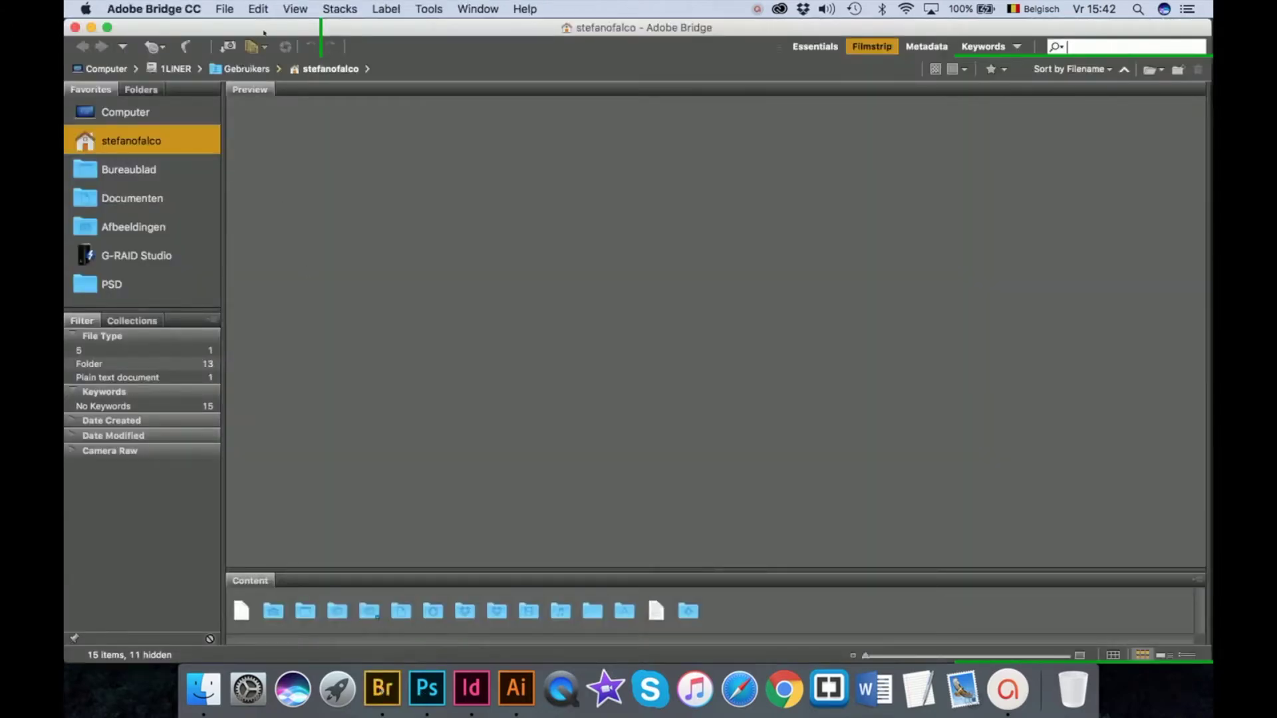
{"action": "left_click", "coordinate": [258, 9]}
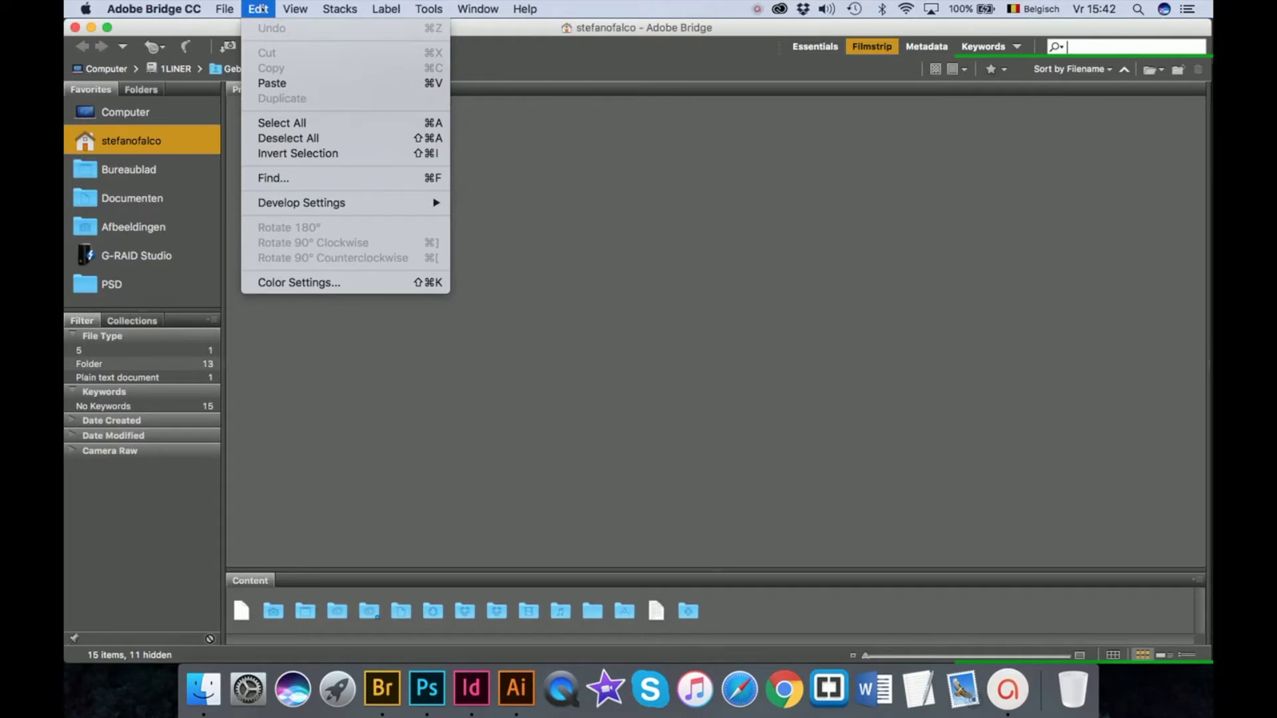
{"action": "left_click", "coordinate": [309, 283]}
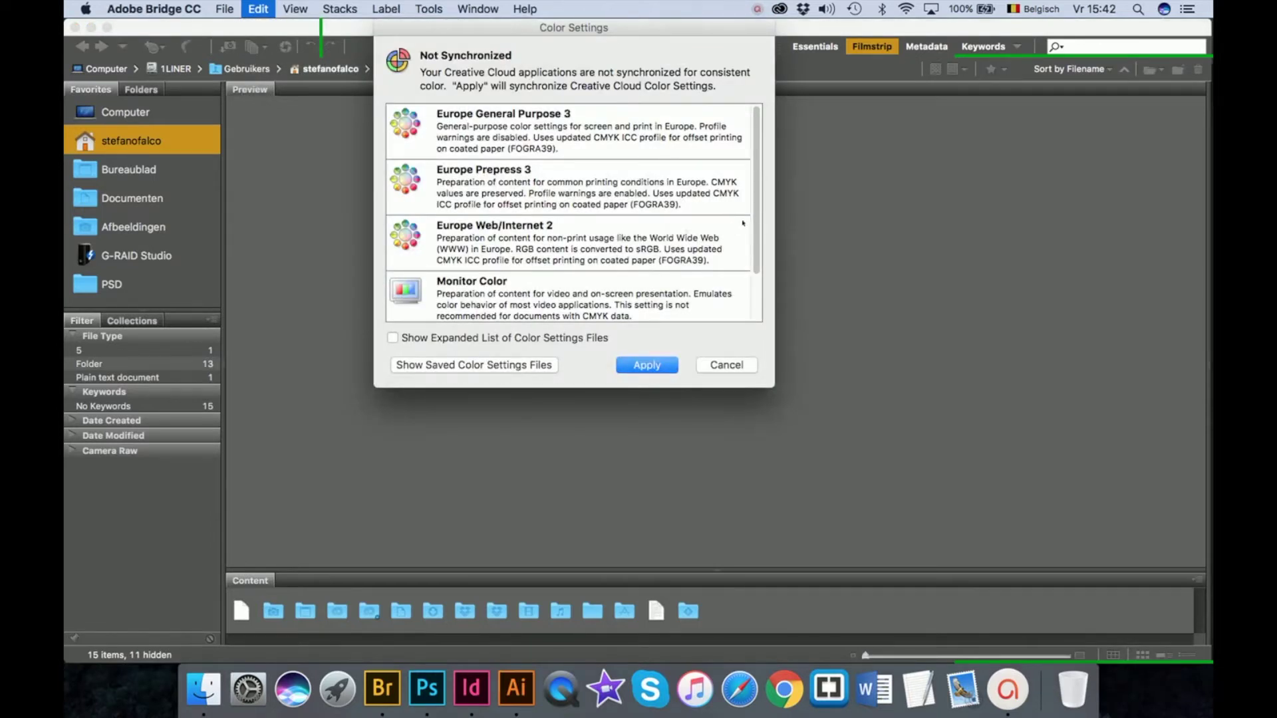
{"action": "scroll", "coordinate": [757, 285], "scroll_direction": "down", "scroll_amount": 2}
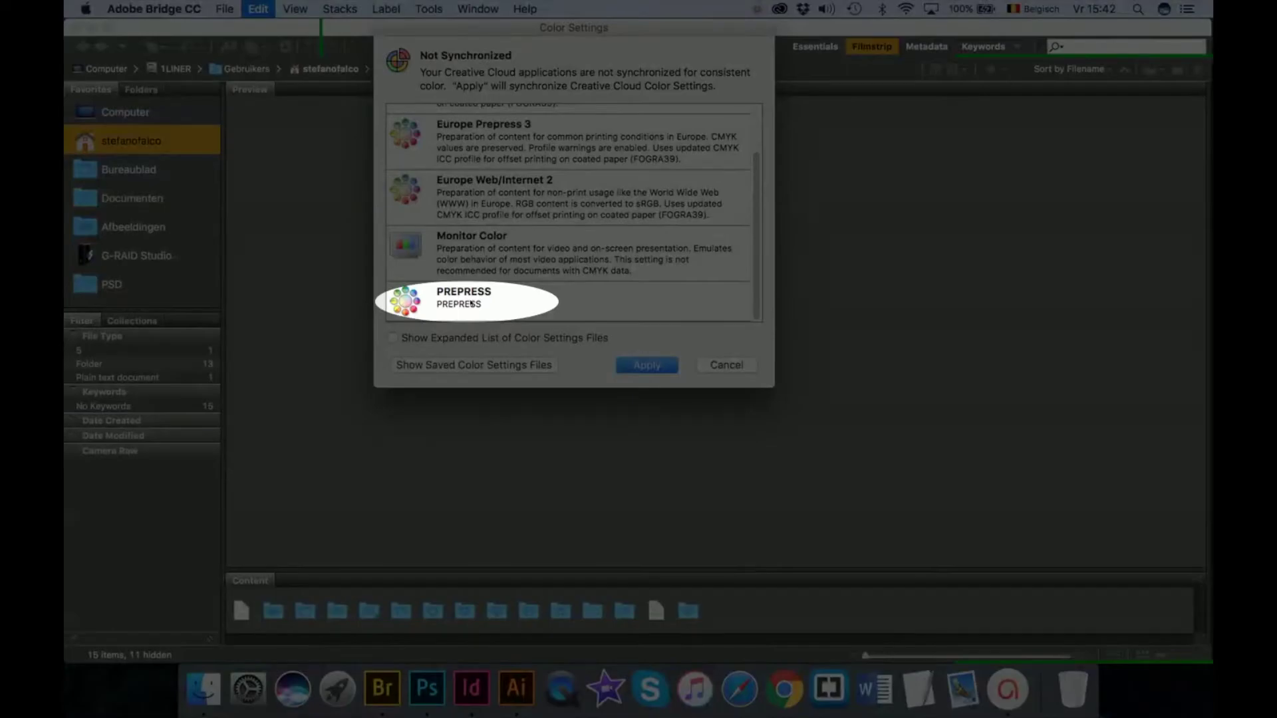
{"action": "left_click", "coordinate": [460, 307]}
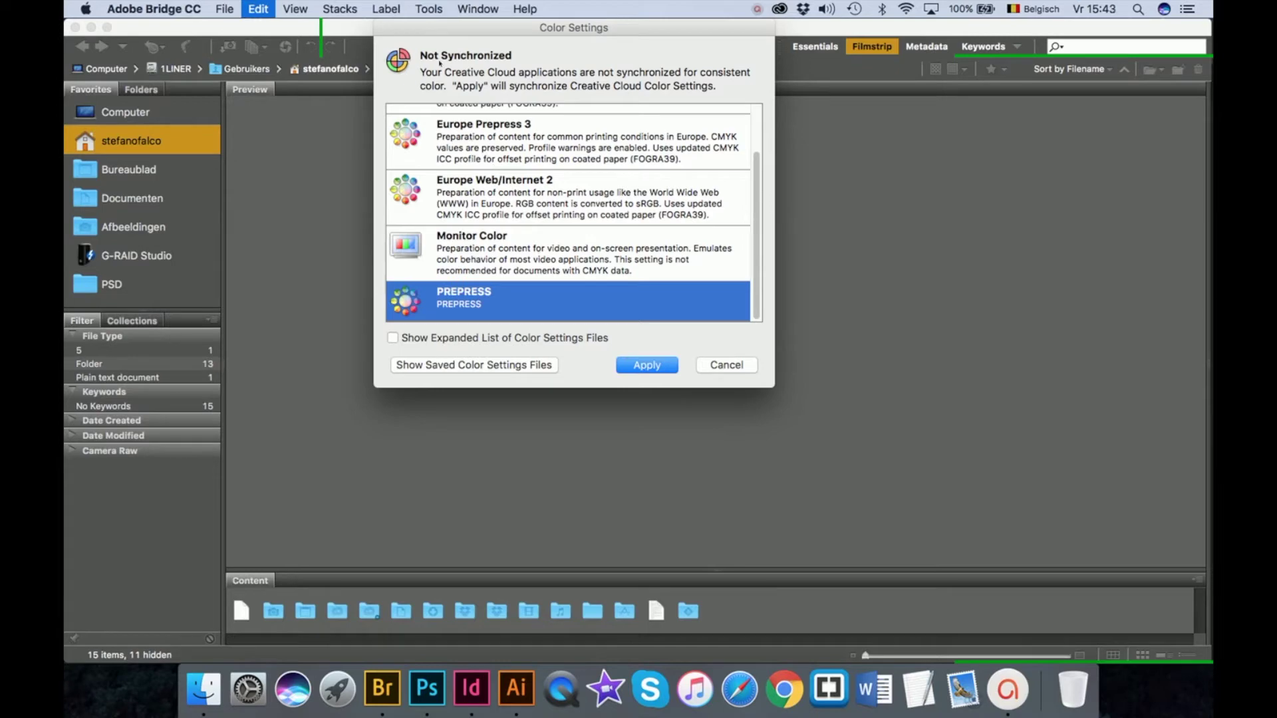
{"action": "left_click", "coordinate": [645, 366]}
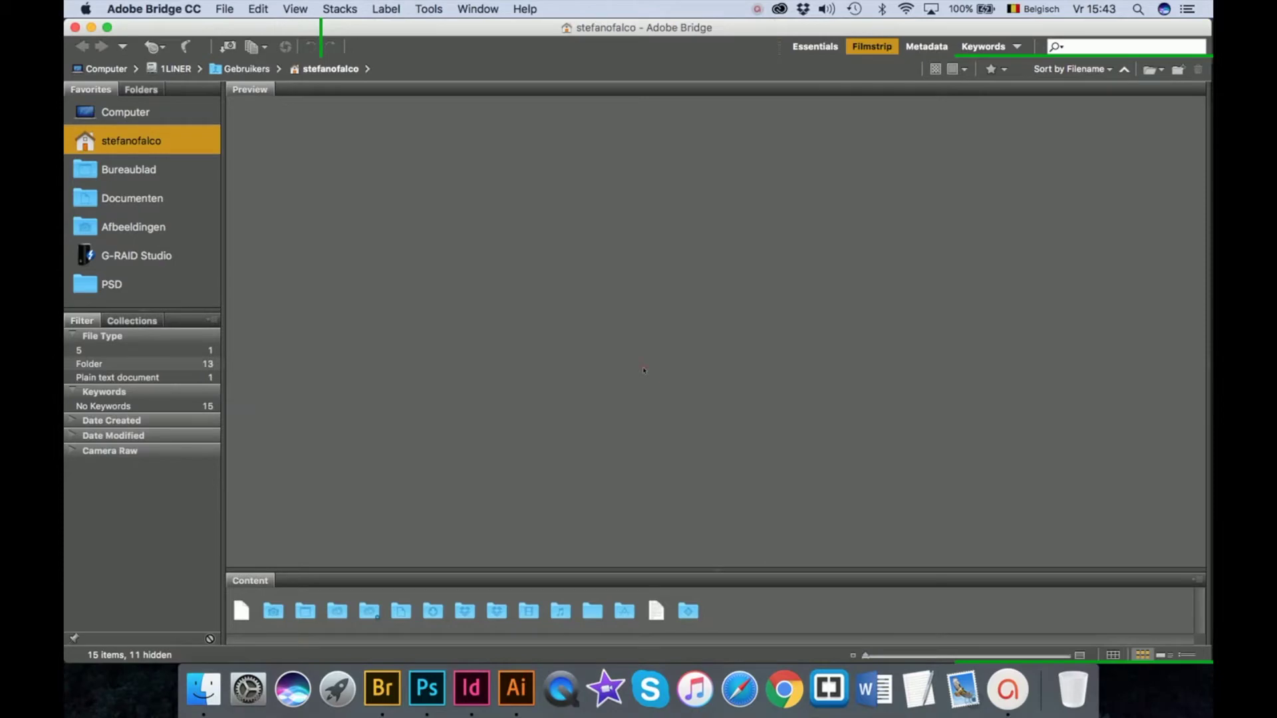
Step: Check the color settings synchronization status in Bridge and close the dialog without changes
{"action": "left_click", "coordinate": [260, 8]}
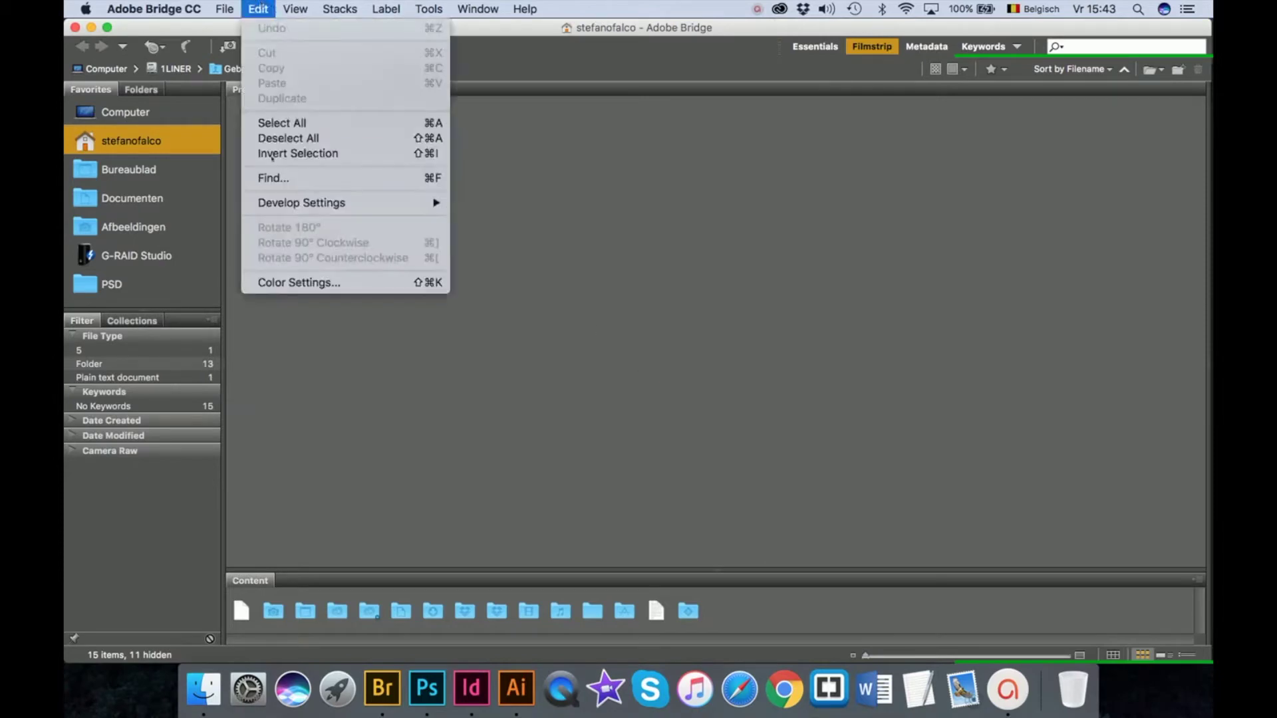
{"action": "left_click", "coordinate": [321, 284]}
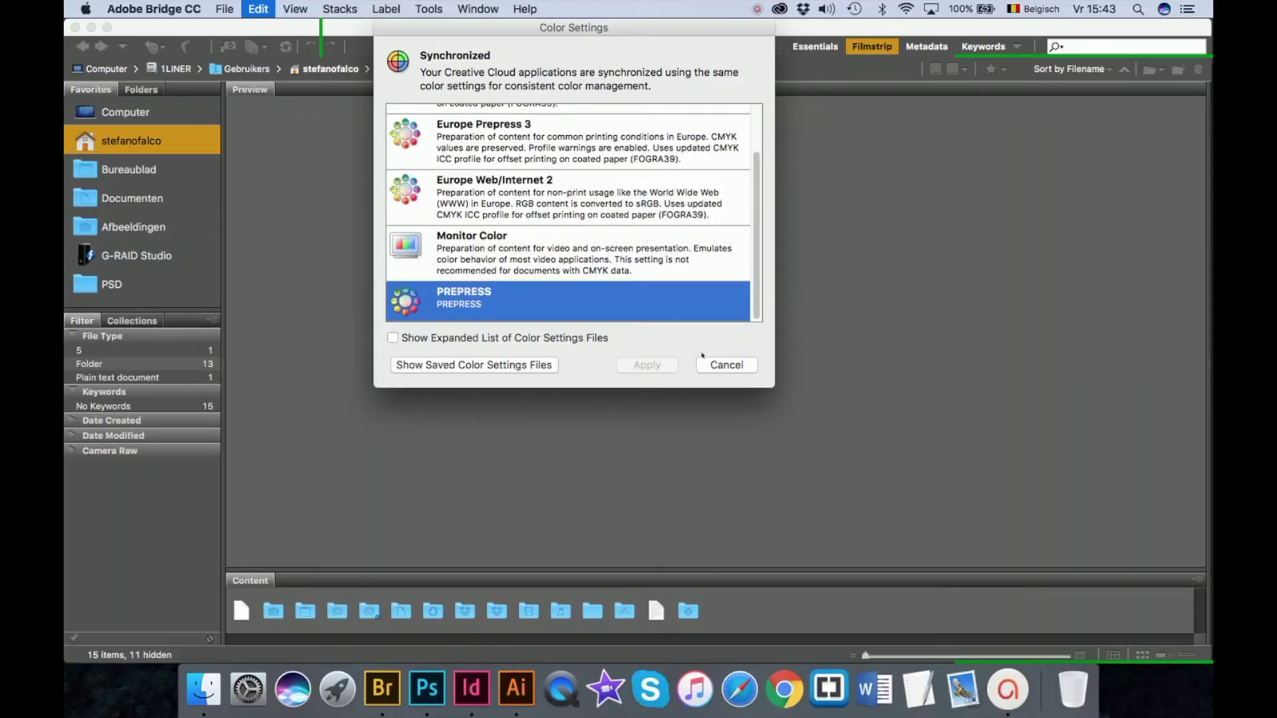
{"action": "left_click", "coordinate": [727, 365]}
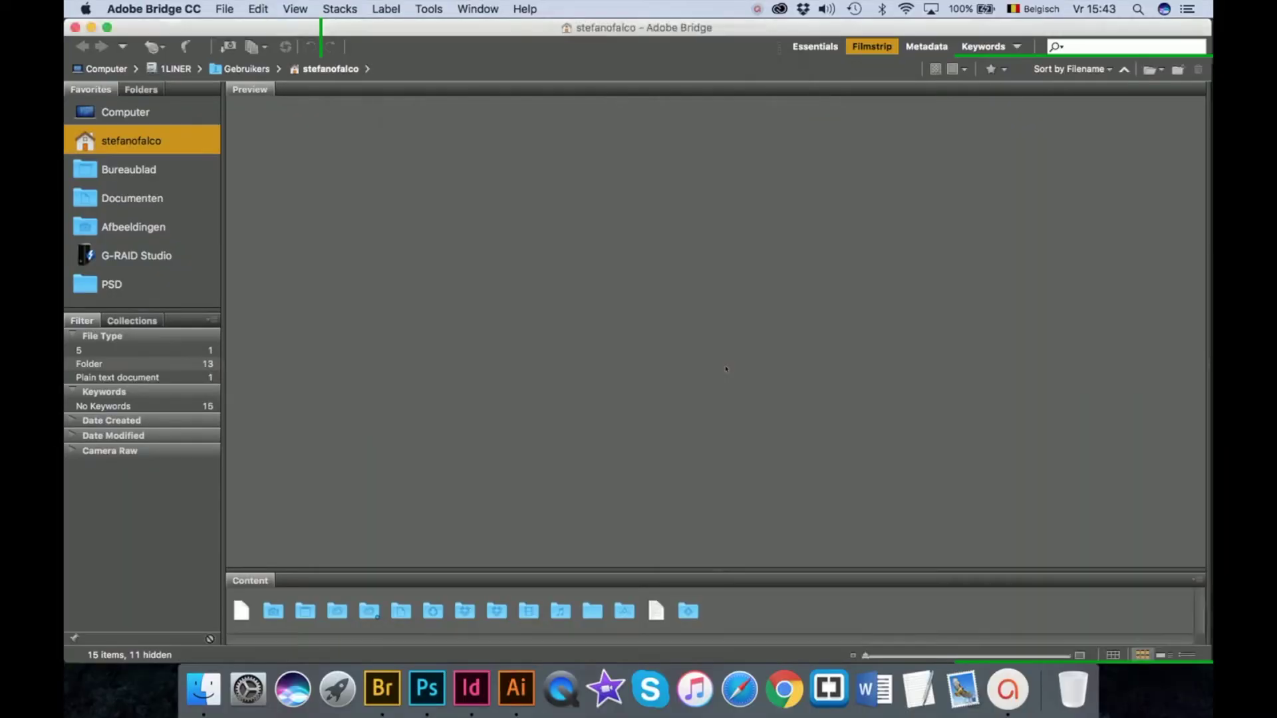
Step: Switch to Photoshop and check the synchronization status in its color settings
{"action": "left_click", "coordinate": [427, 689]}
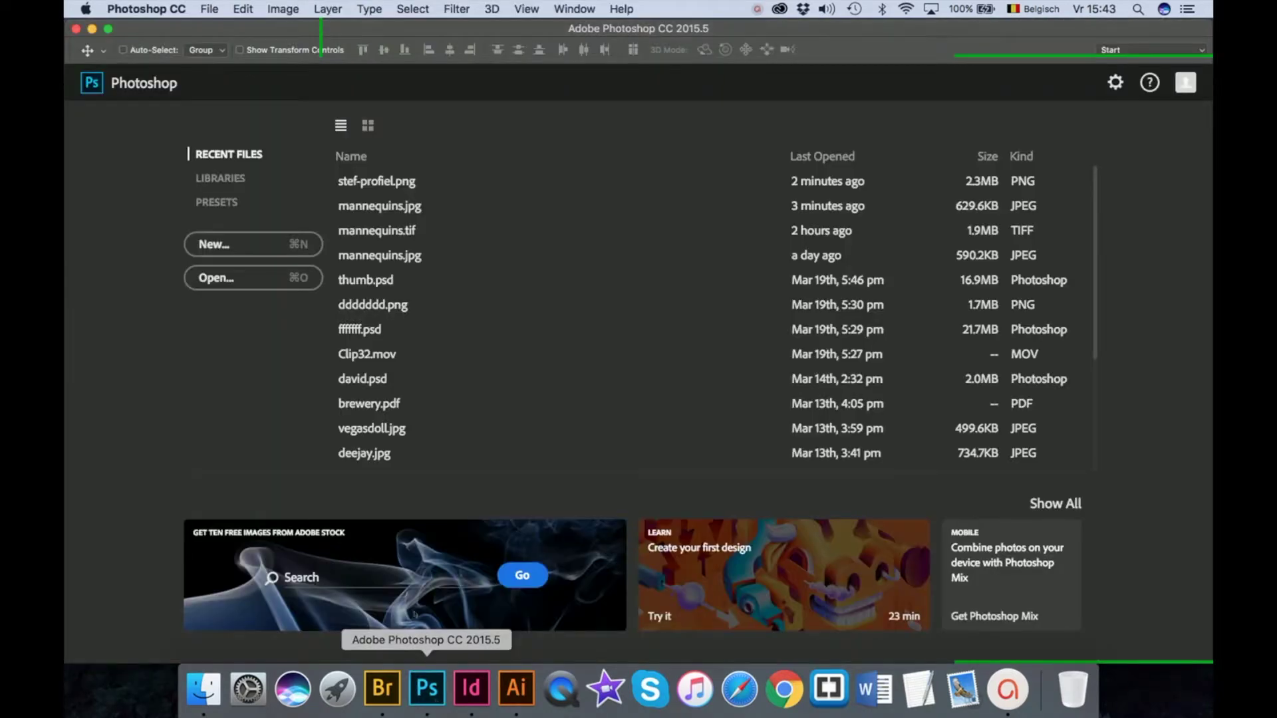
{"action": "left_click", "coordinate": [240, 6]}
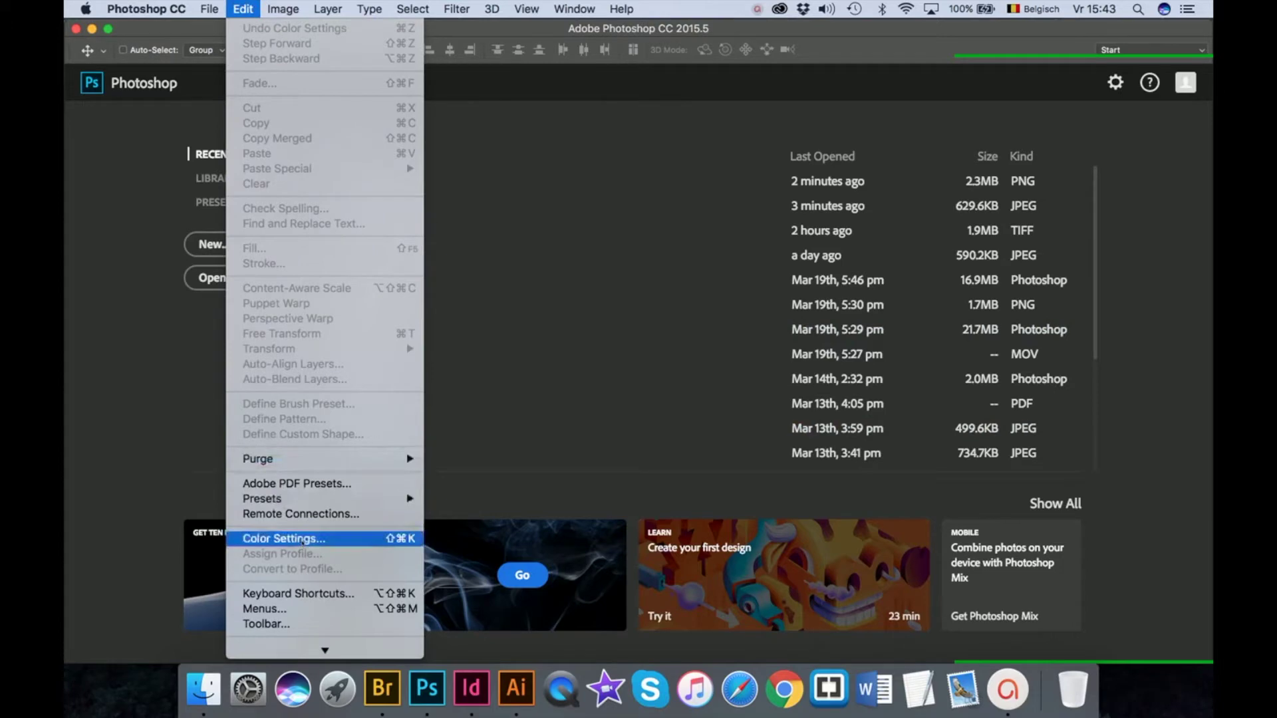
{"action": "left_click", "coordinate": [303, 540]}
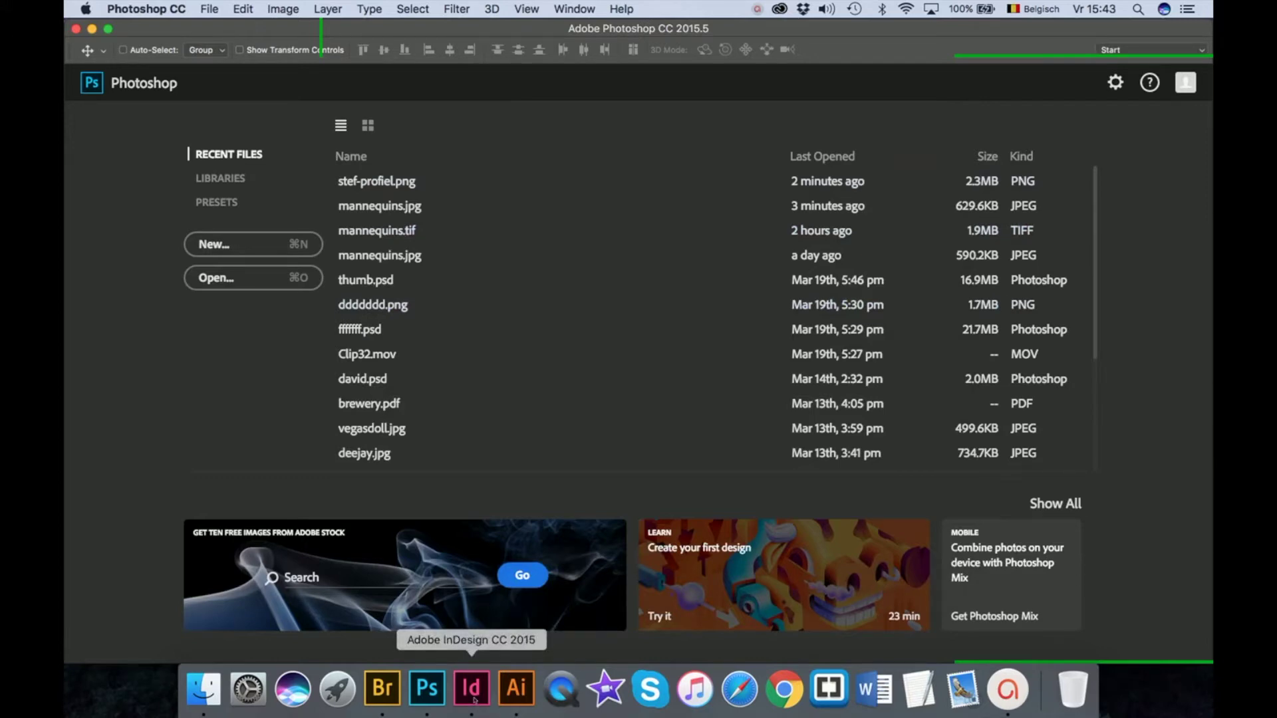
Step: Switch to InDesign, check the preset and synchronization status in its colour settings, and close them unchanged
{"action": "left_click", "coordinate": [472, 689]}
{"action": "left_click", "coordinate": [233, 8]}
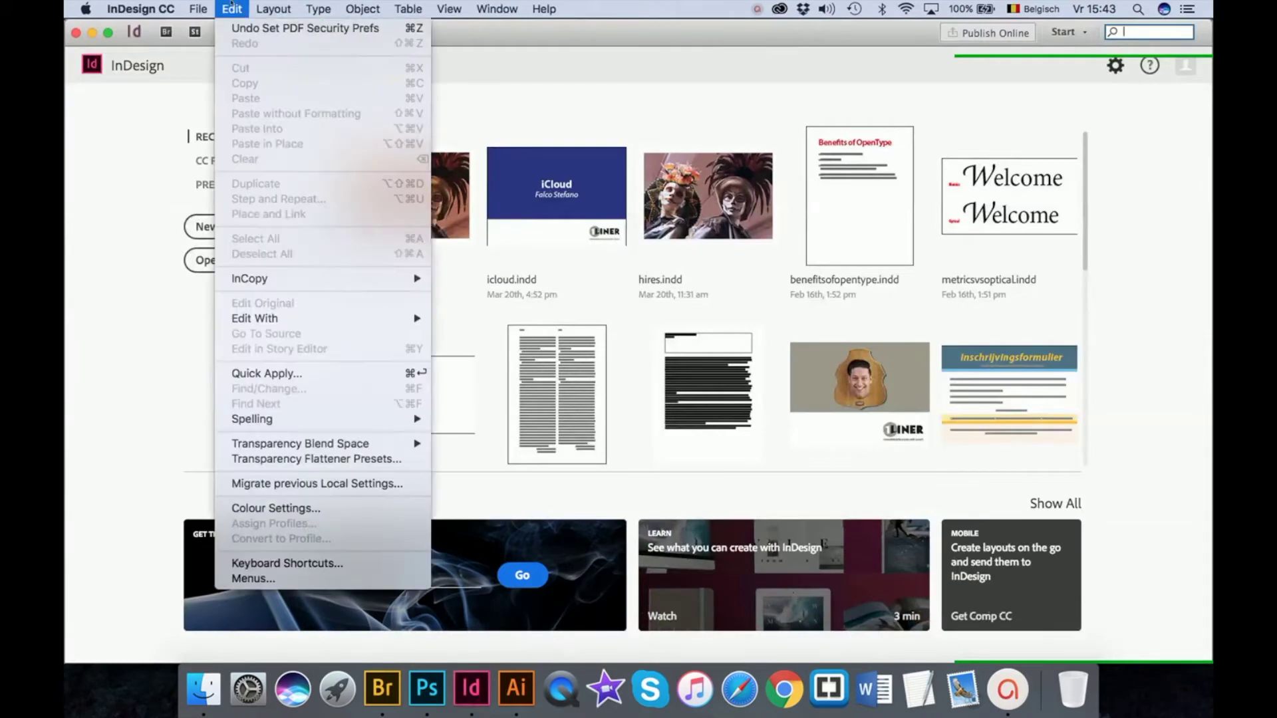
{"action": "left_click", "coordinate": [286, 508]}
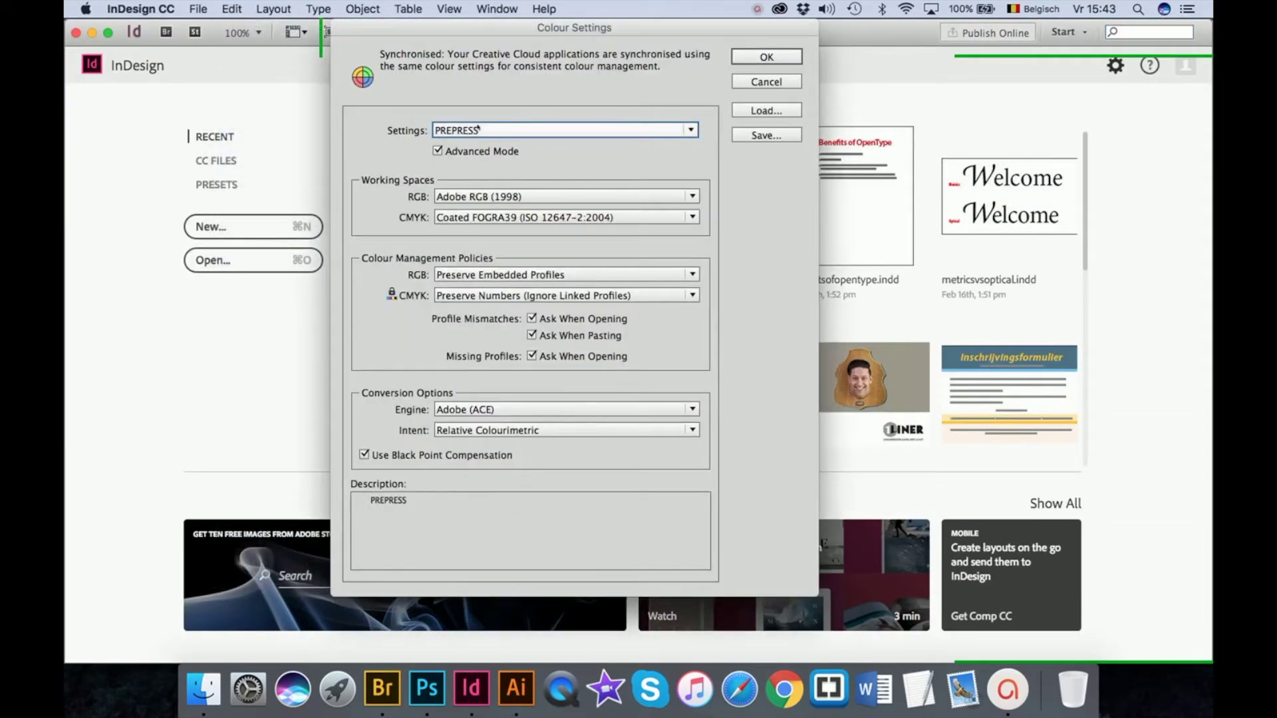
{"action": "key", "text": "Escape"}
Step: Switch to Illustrator, check the preset and synchronization status in its color settings, and cancel without changes
{"action": "left_click", "coordinate": [515, 685]}
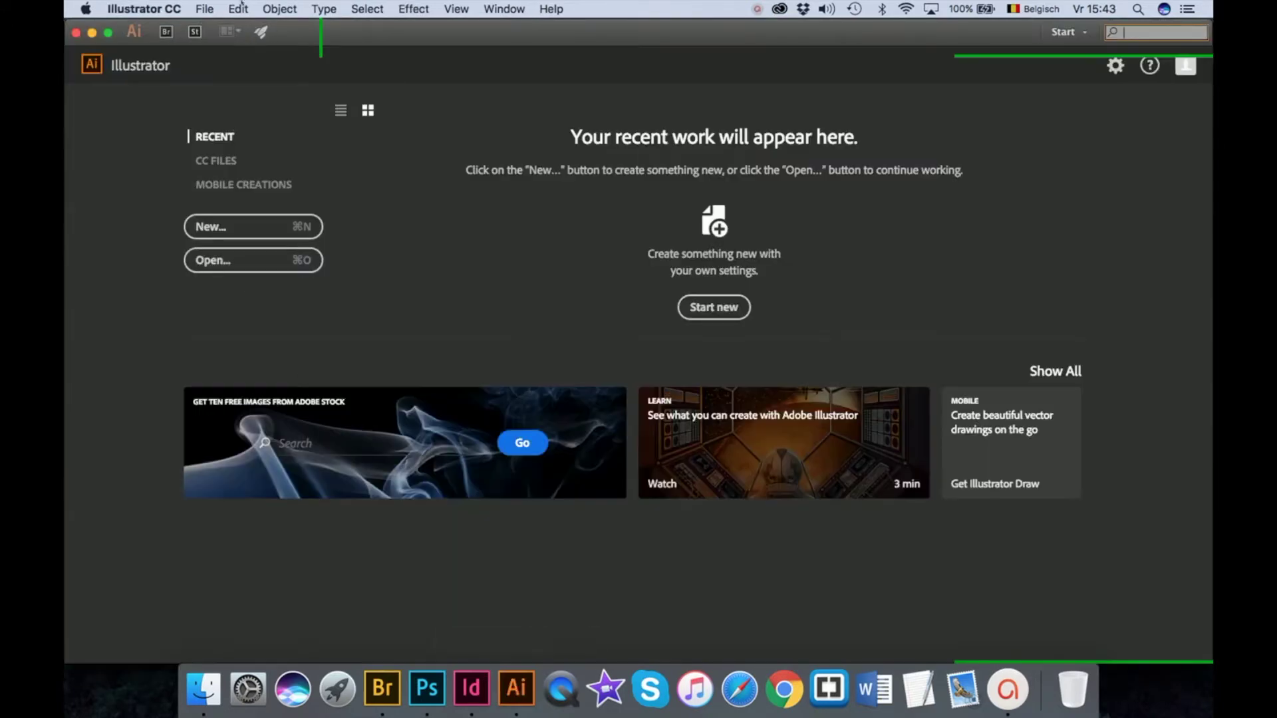
{"action": "left_click", "coordinate": [238, 9]}
{"action": "left_click", "coordinate": [310, 404]}
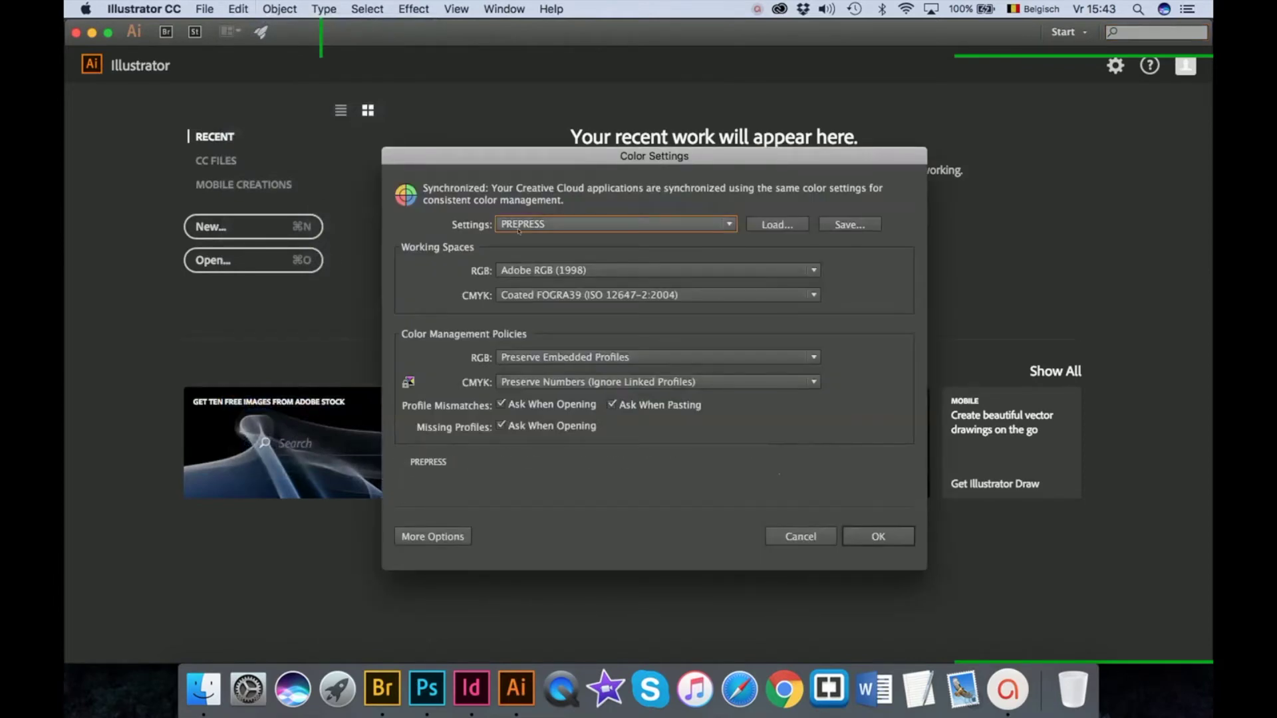
{"action": "left_click", "coordinate": [817, 536]}
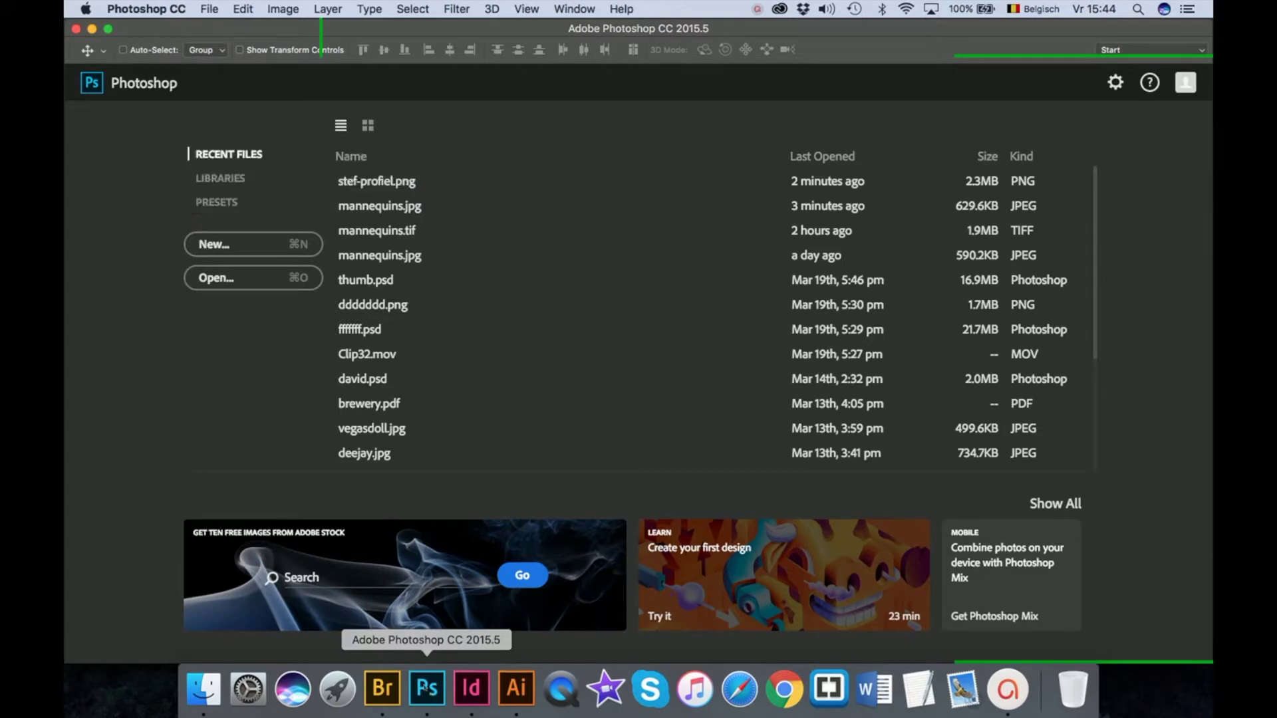
Step: Open the image mannequins.jpg from the desktop folder in Photoshop
{"action": "left_click", "coordinate": [209, 10]}
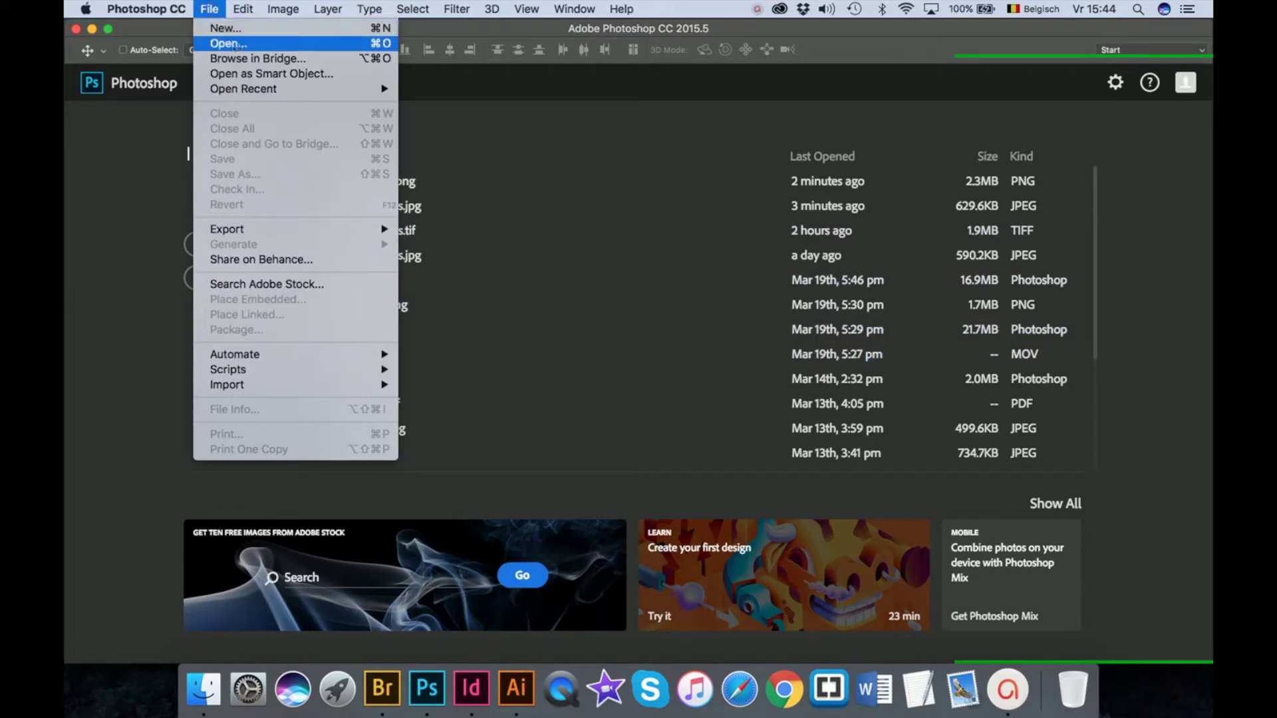
{"action": "left_click", "coordinate": [228, 43]}
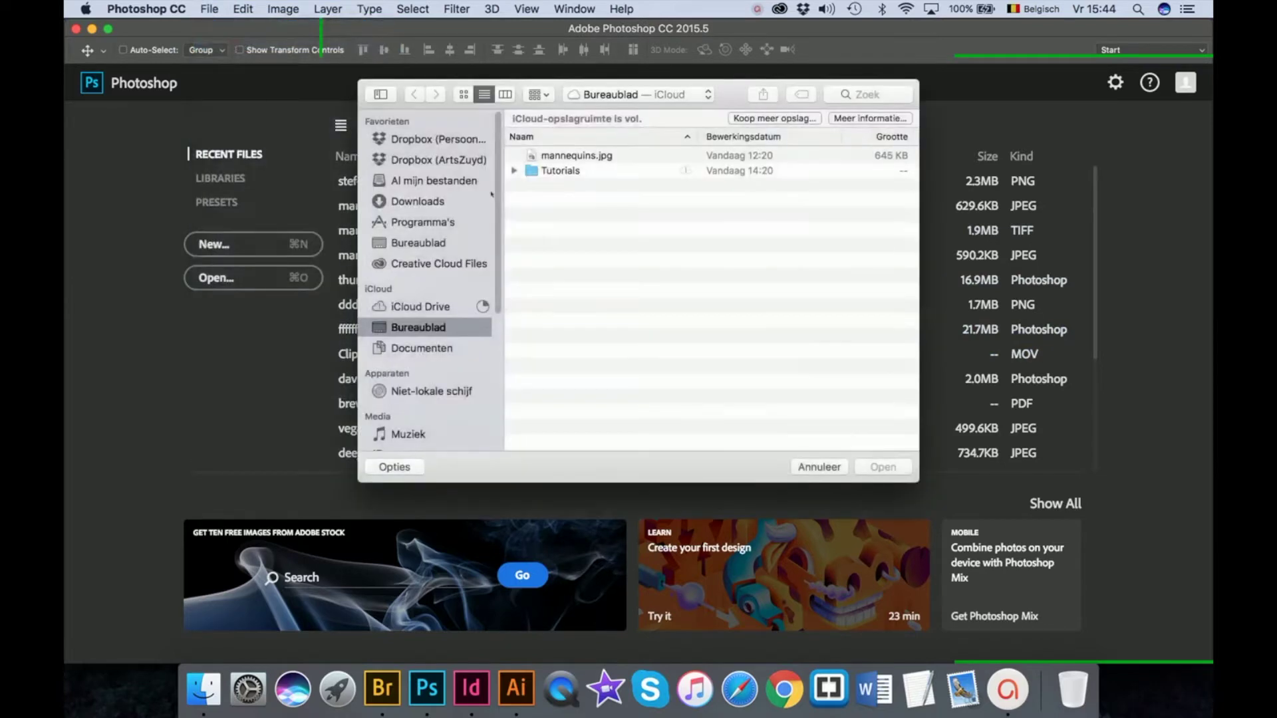
{"action": "left_click", "coordinate": [582, 155]}
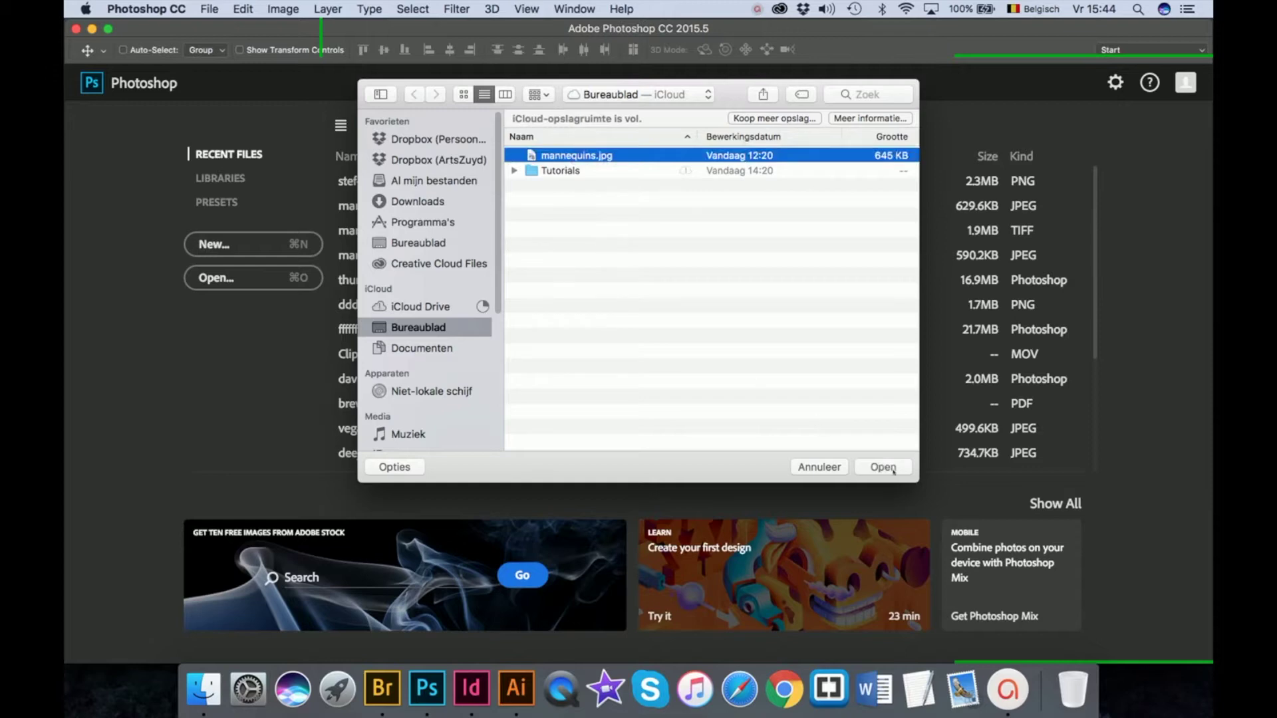
{"action": "left_click", "coordinate": [883, 467]}
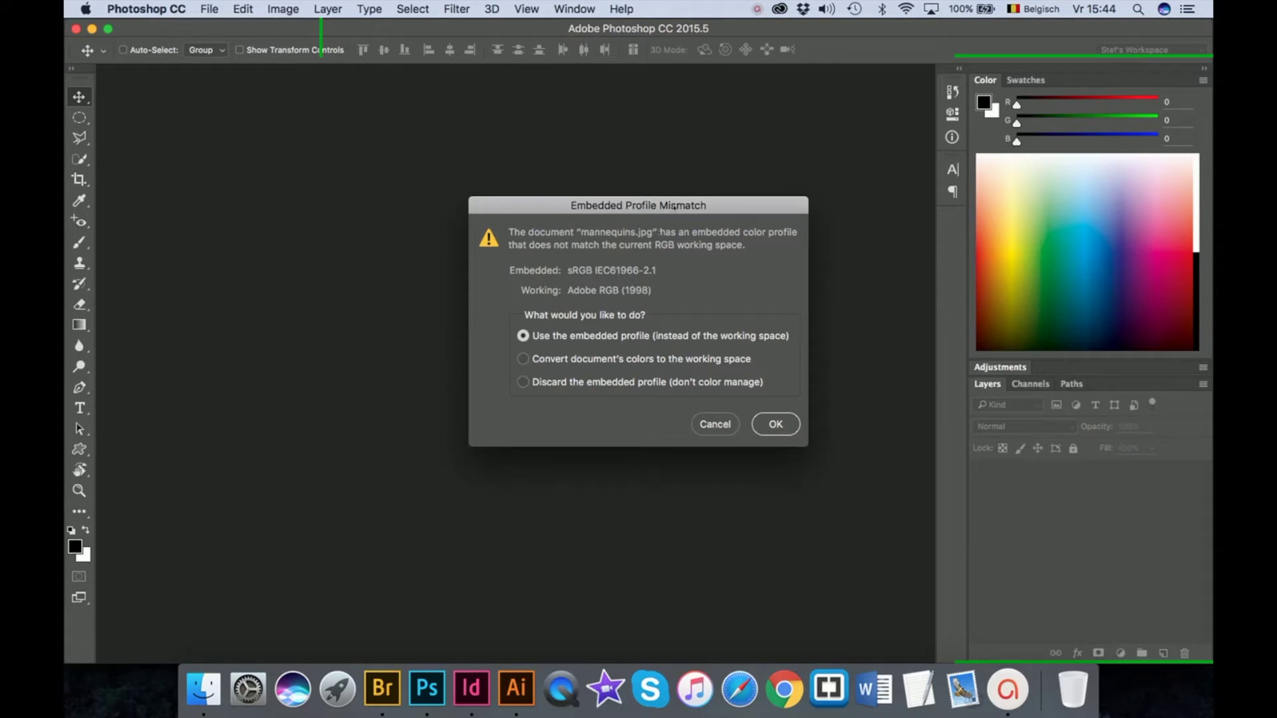
Step: Resolve the embedded profile mismatch by converting the document's colors to the working space
{"action": "left_click_drag", "start_coordinate": [674, 207], "coordinate": [598, 185]}
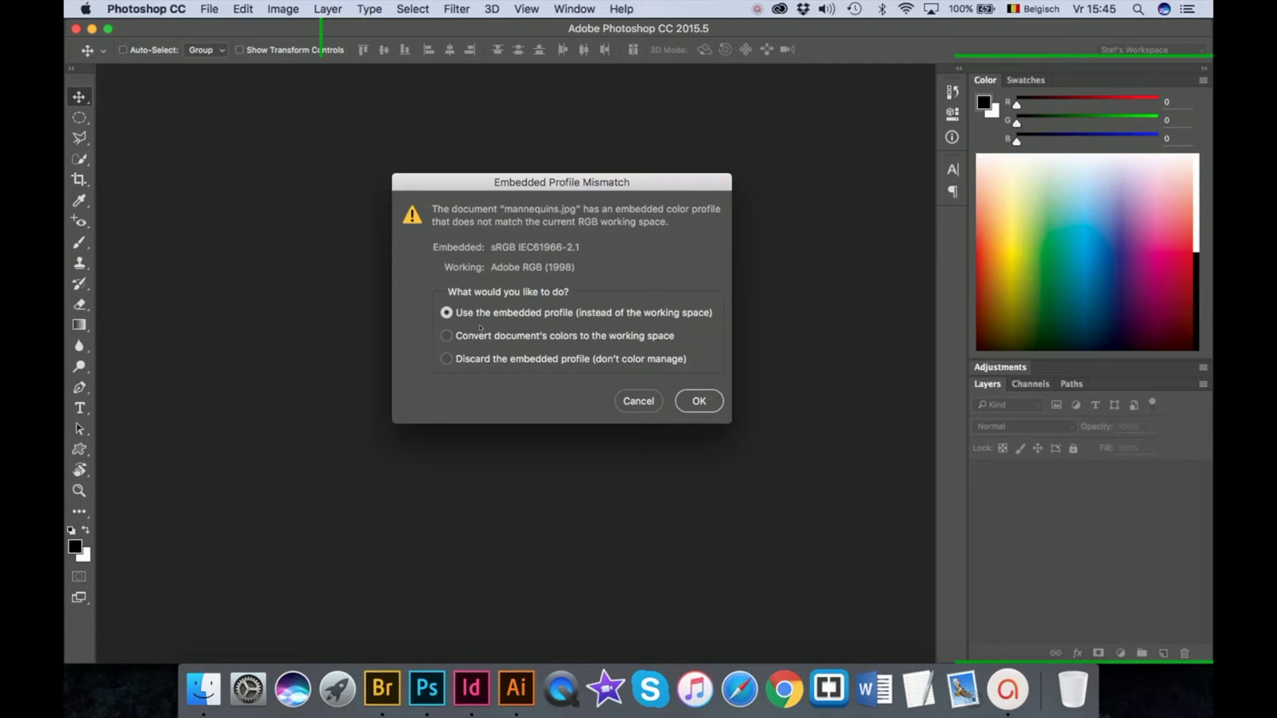
{"action": "left_click", "coordinate": [446, 336]}
{"action": "left_click", "coordinate": [698, 401]}
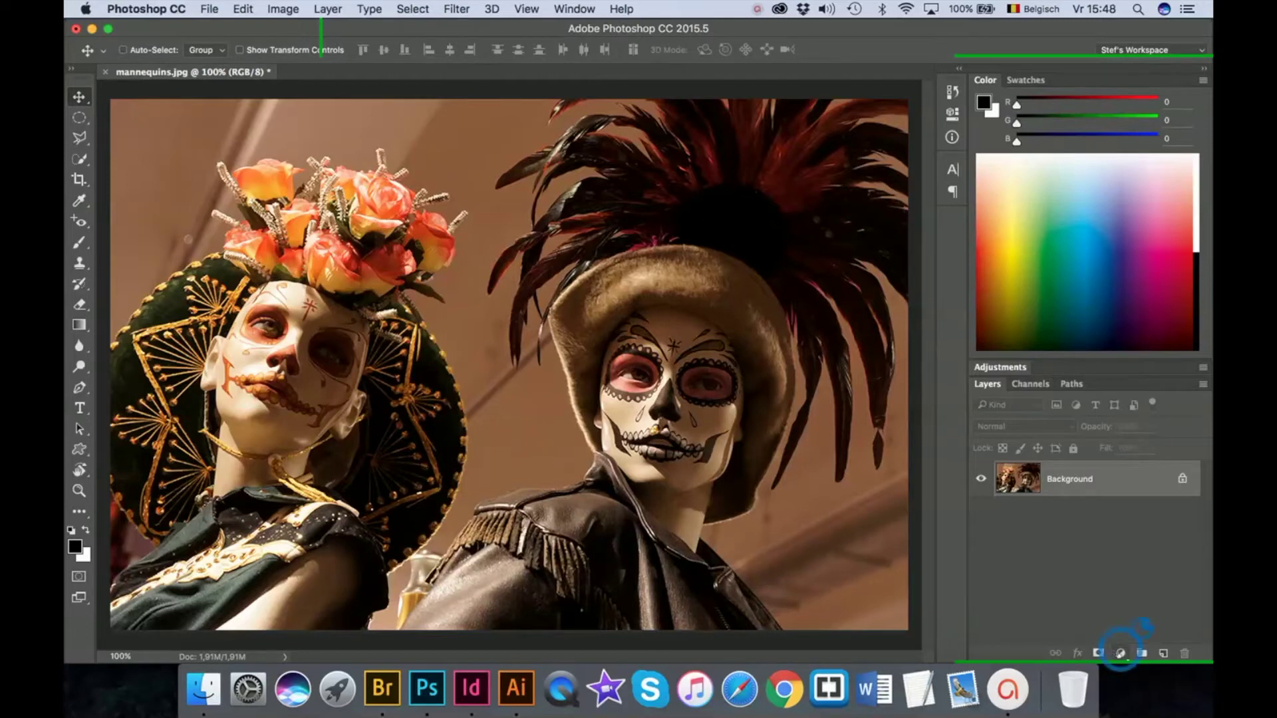
Step: Add a Threshold adjustment layer above the Background and lower its threshold level to 5 to isolate the darkest pixels
{"action": "left_click", "coordinate": [1121, 653]}
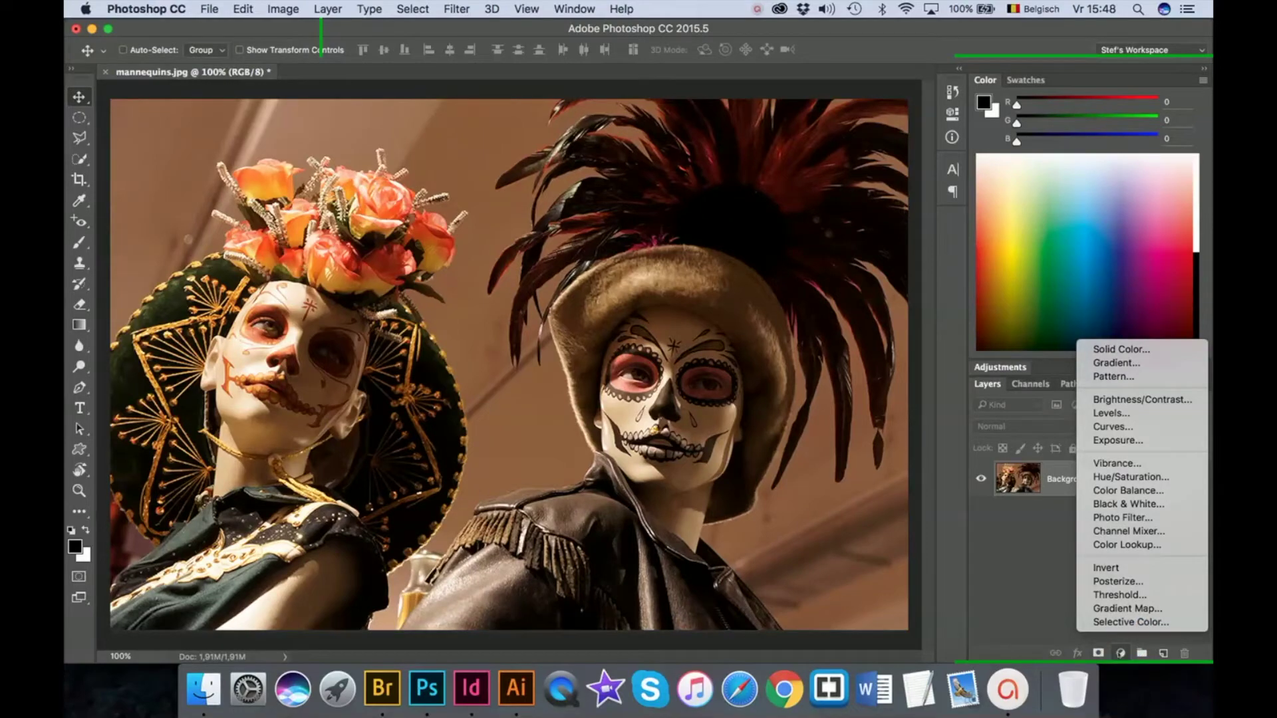
{"action": "left_click", "coordinate": [1126, 594]}
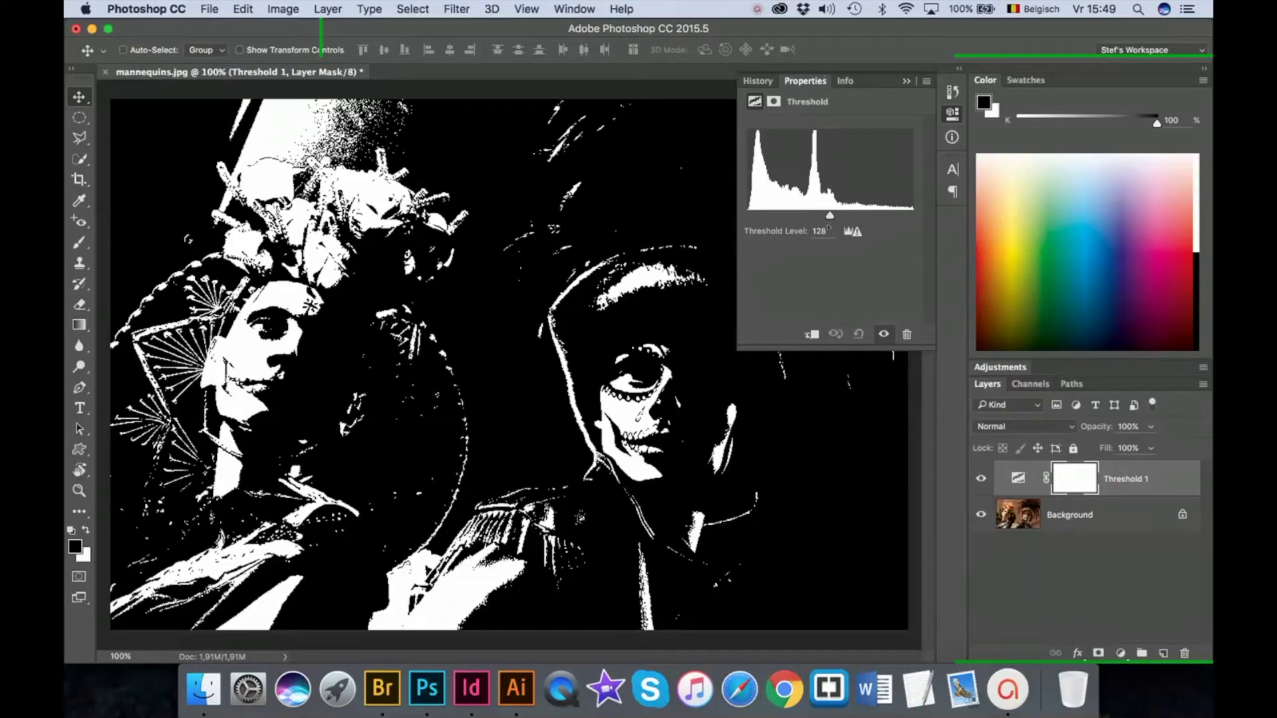
{"action": "left_click_drag", "start_coordinate": [829, 215], "coordinate": [752, 223]}
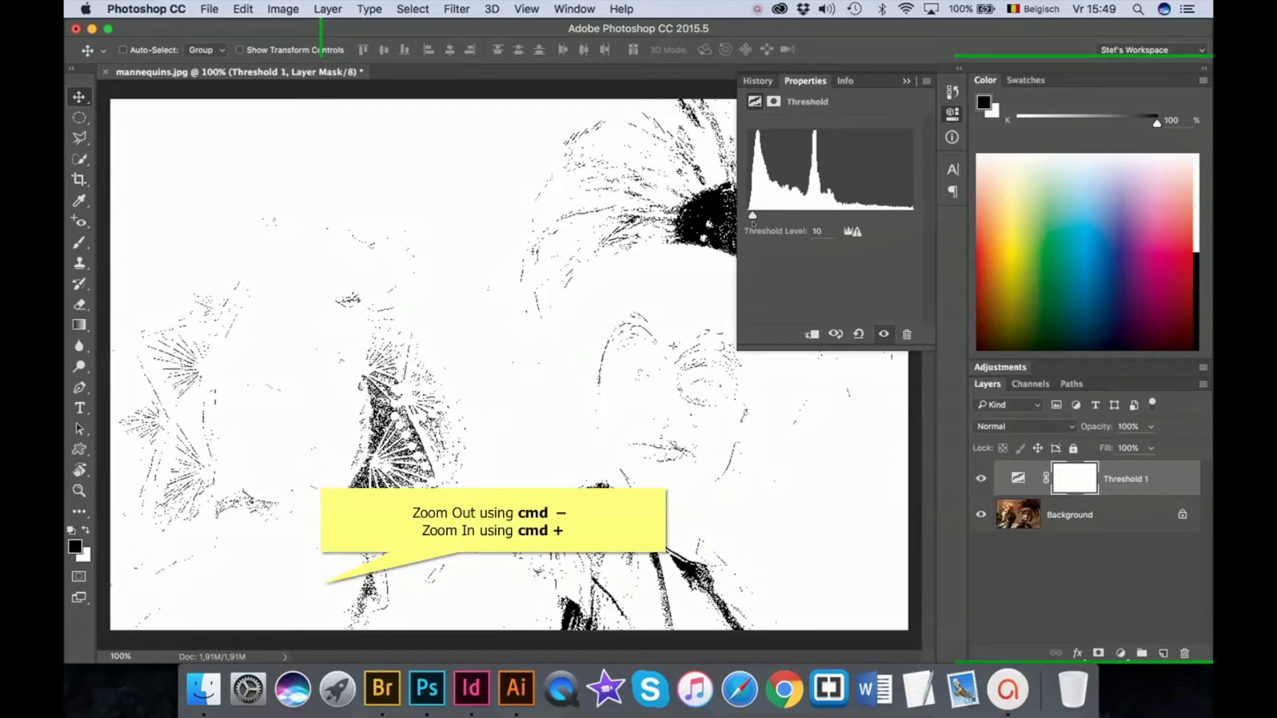
{"action": "key", "text": "super+minus"}
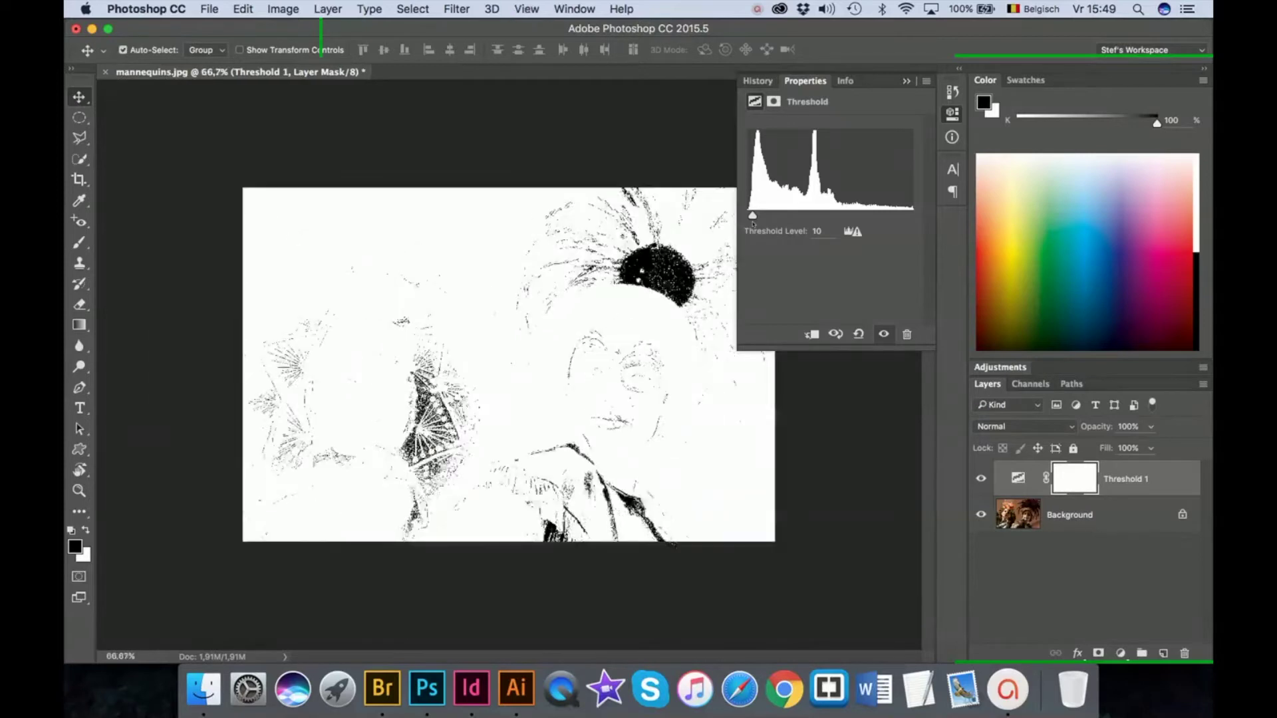
{"action": "left_click_drag", "start_coordinate": [752, 215], "coordinate": [750, 216]}
Step: Mark the black point with a 3 by 3 Average color sampler on the densest black pixel cluster in the feather headdress
{"action": "key", "text": "super+plus"}
{"action": "key", "text": "super+plus"}
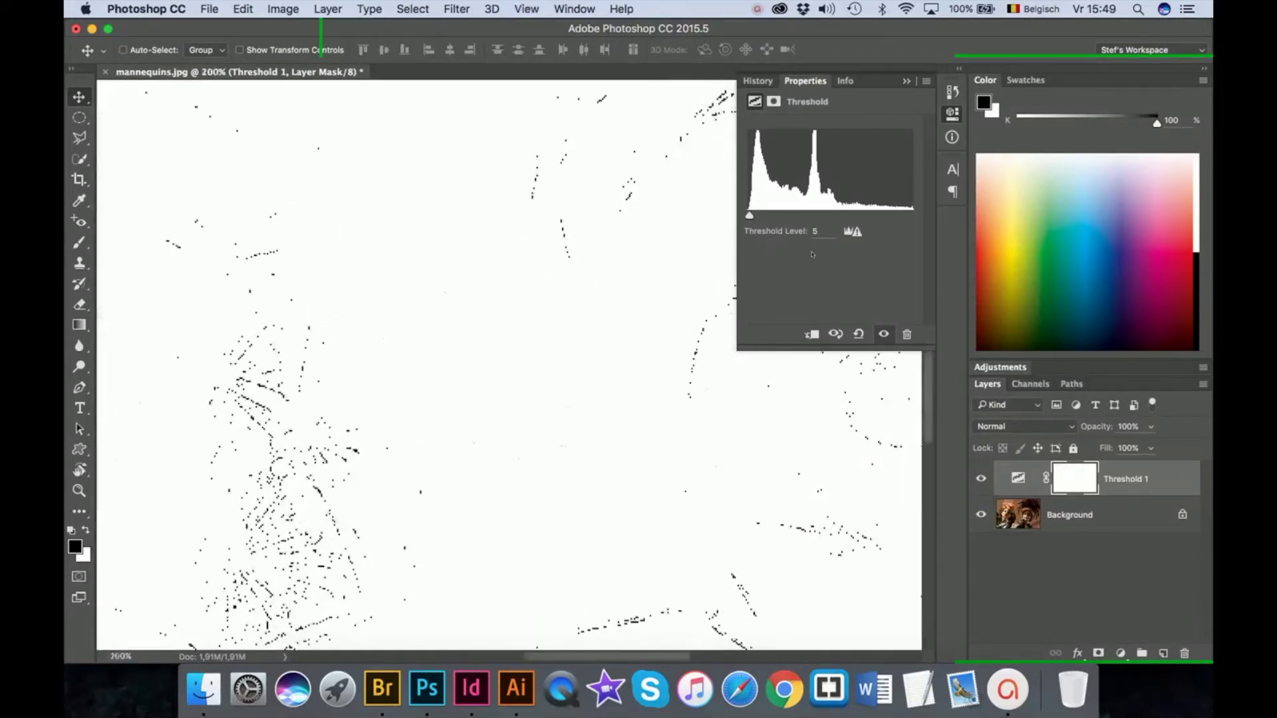
{"action": "left_click_drag", "start_coordinate": [668, 177], "coordinate": [280, 323]}
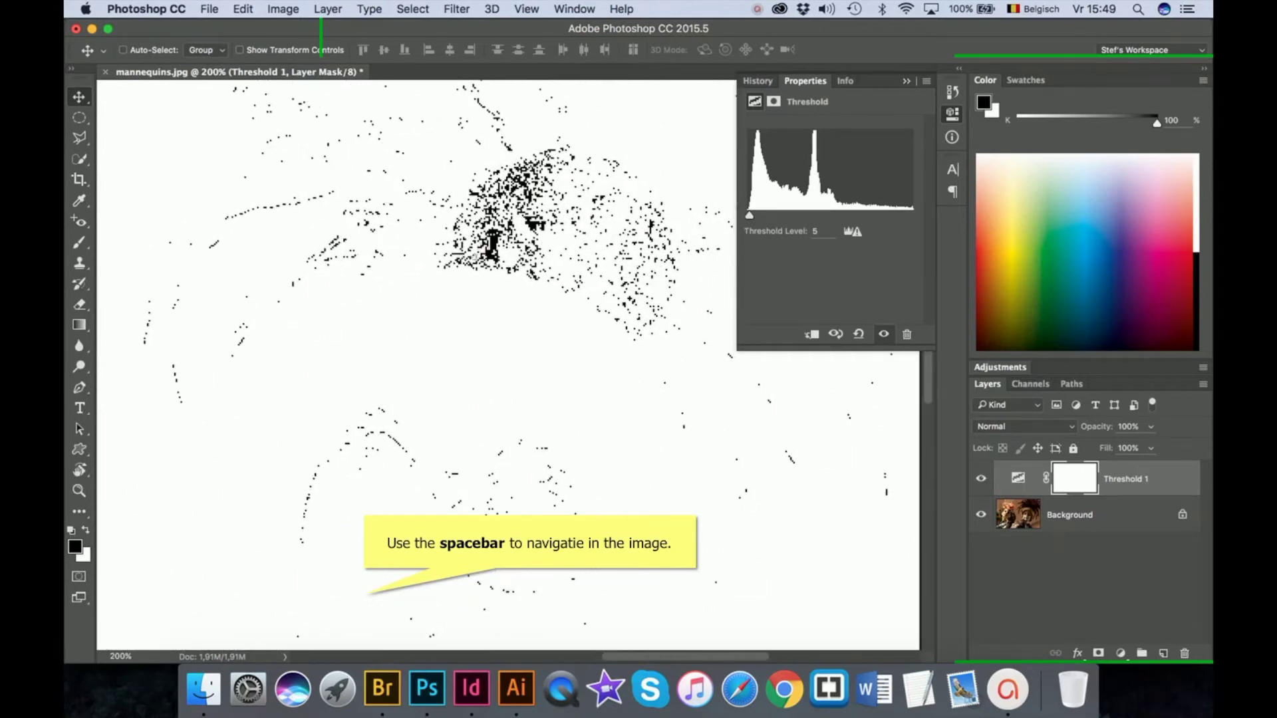
{"action": "key", "text": "super+equal"}
{"action": "left_click_drag", "start_coordinate": [536, 196], "coordinate": [517, 264]}
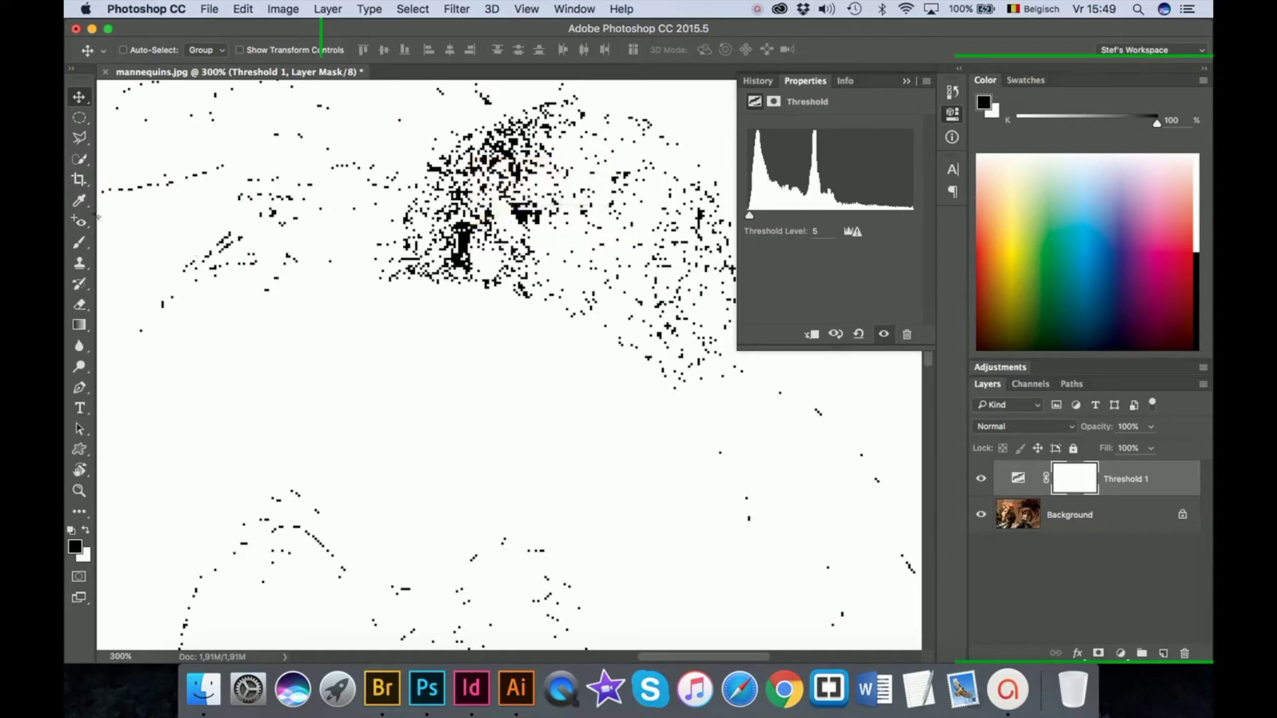
{"action": "left_click", "coordinate": [79, 200]}
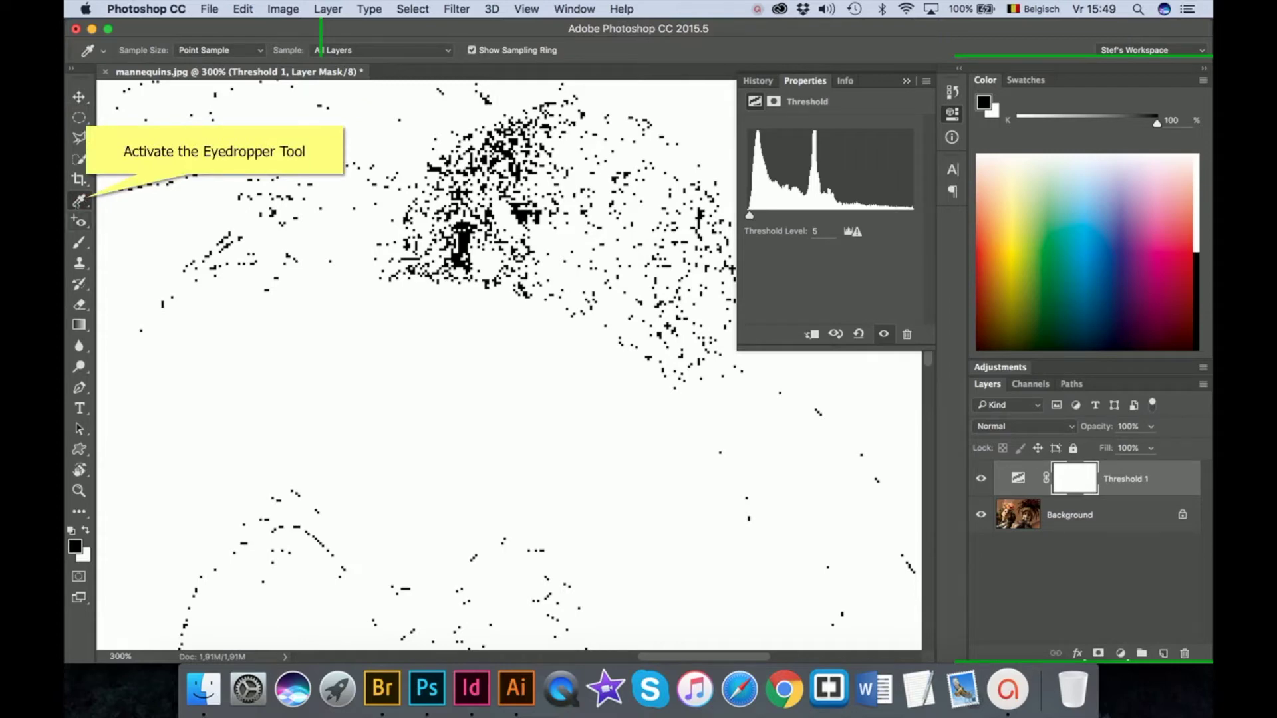
{"action": "right_click", "coordinate": [83, 202]}
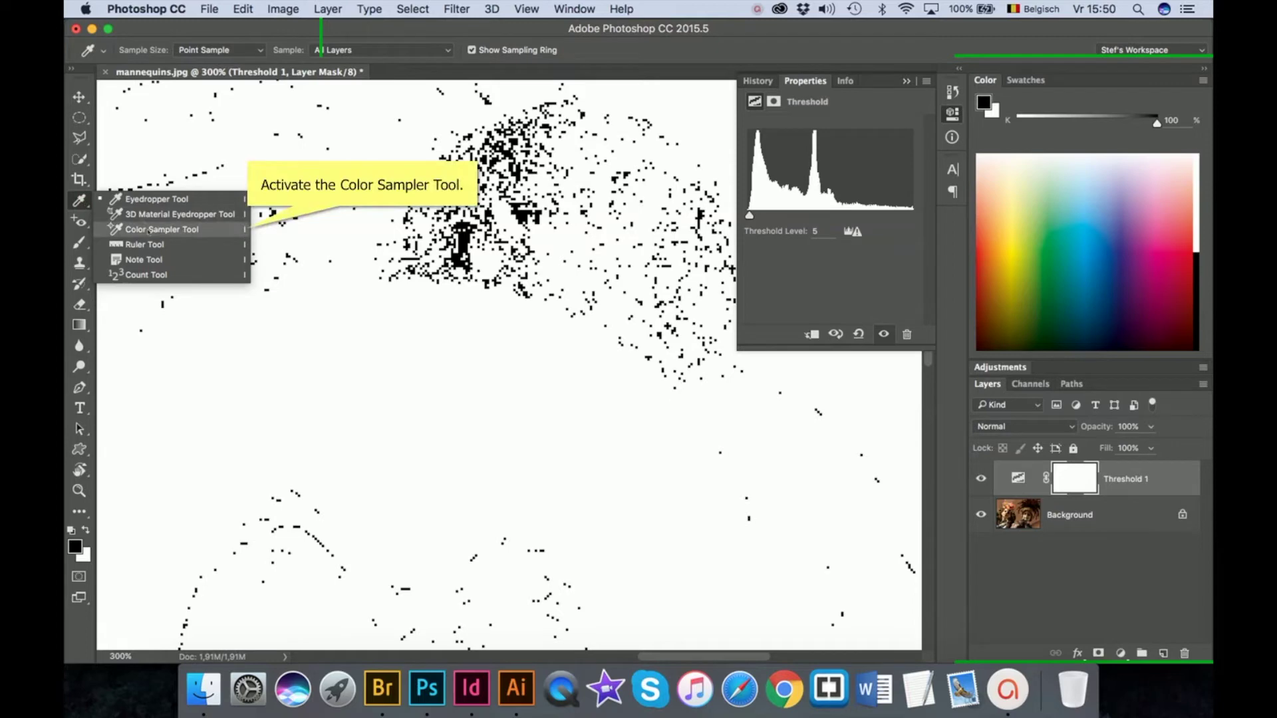
{"action": "left_click", "coordinate": [211, 233]}
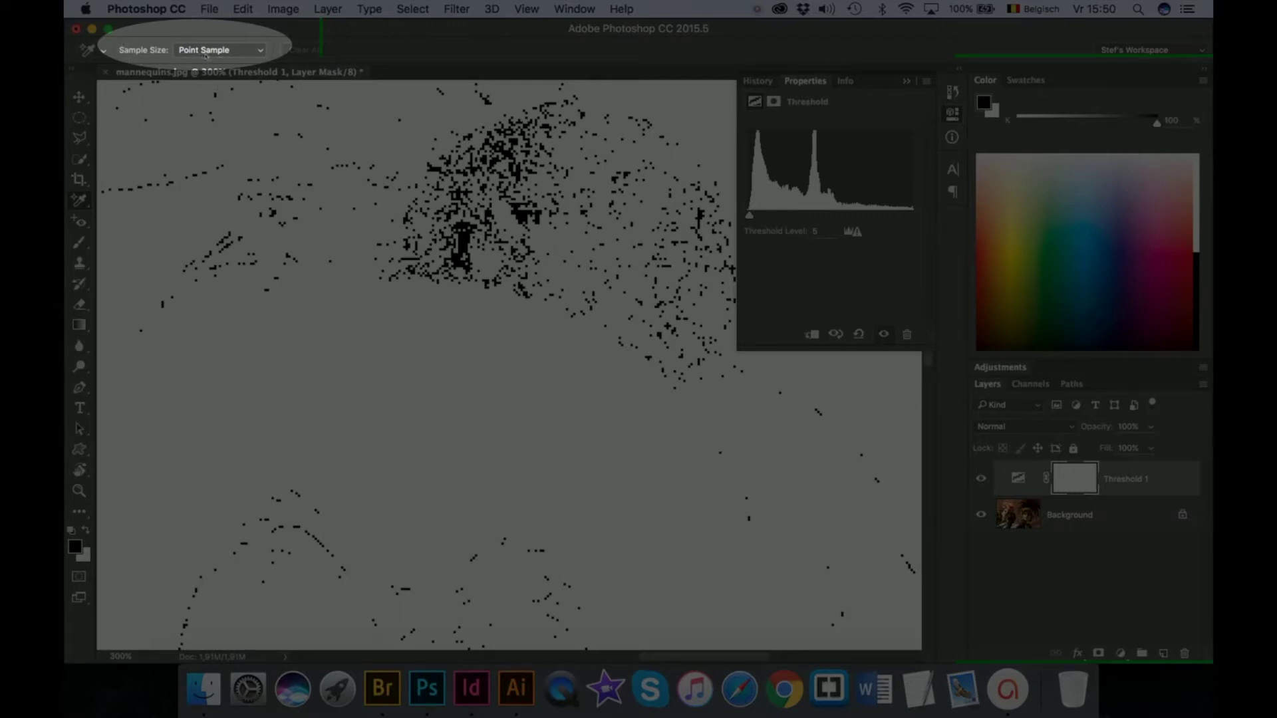
{"action": "left_click", "coordinate": [259, 52]}
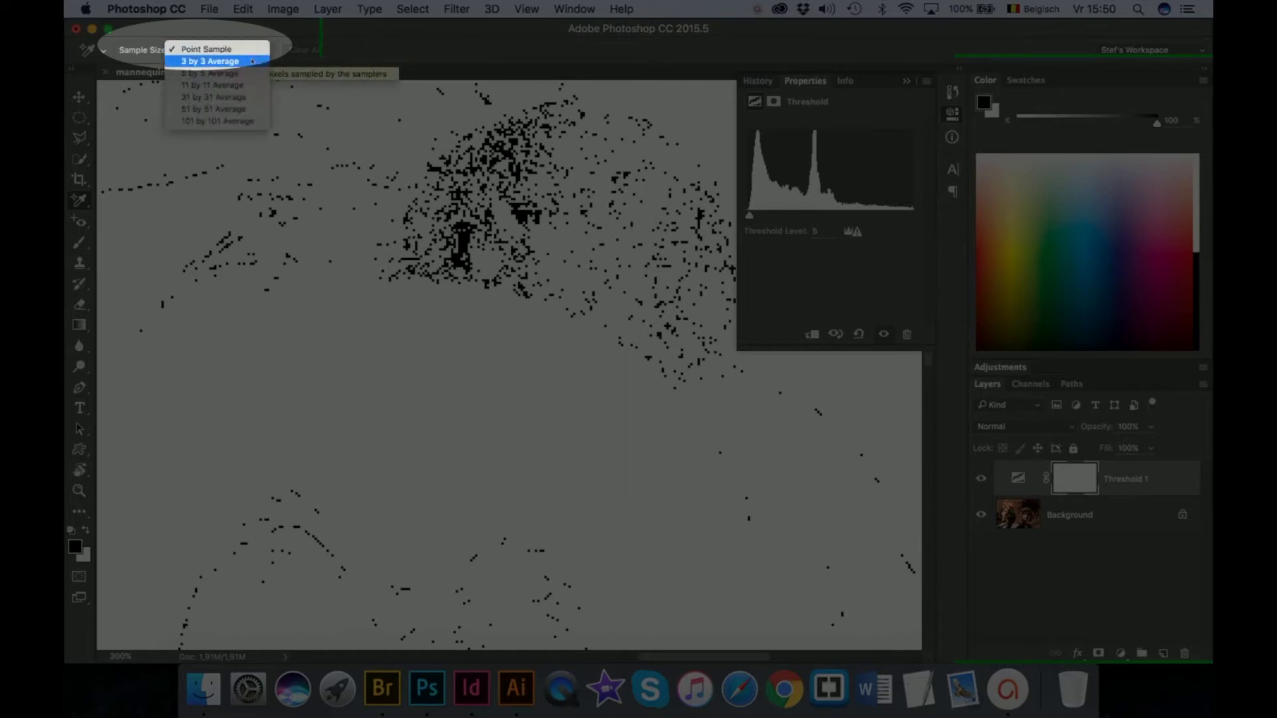
{"action": "left_click", "coordinate": [252, 61]}
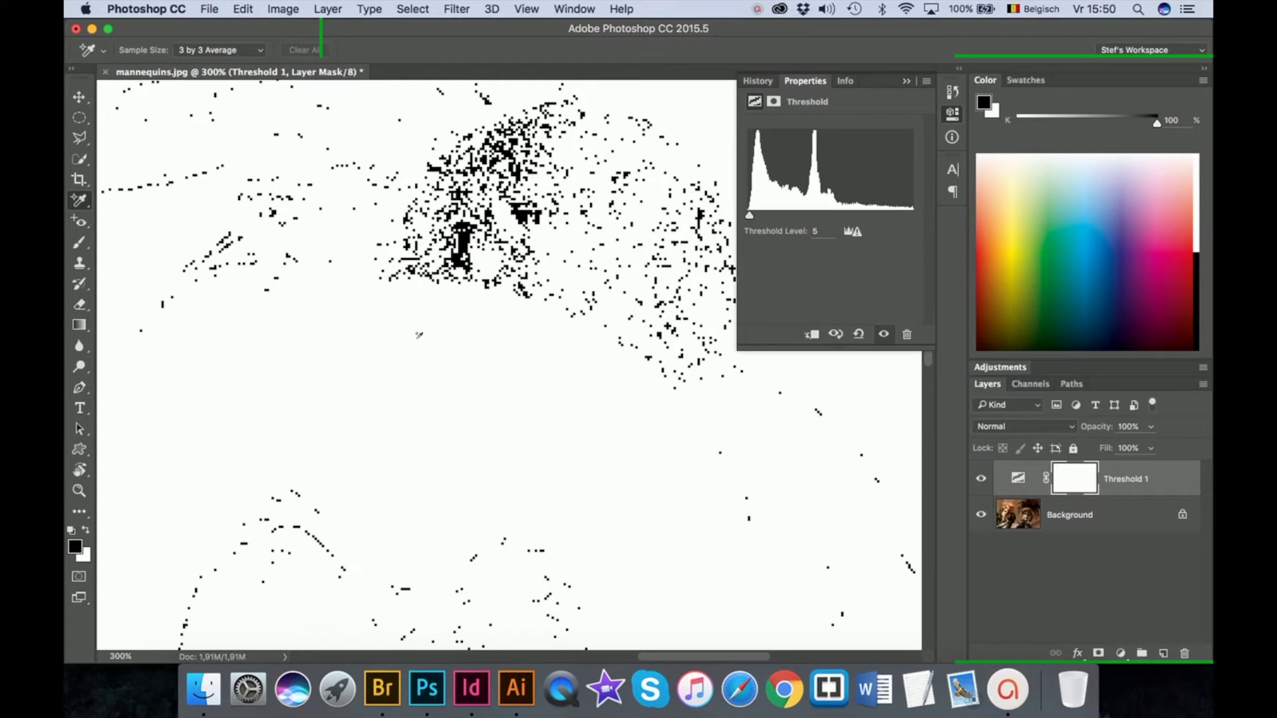
{"action": "left_click", "coordinate": [462, 237]}
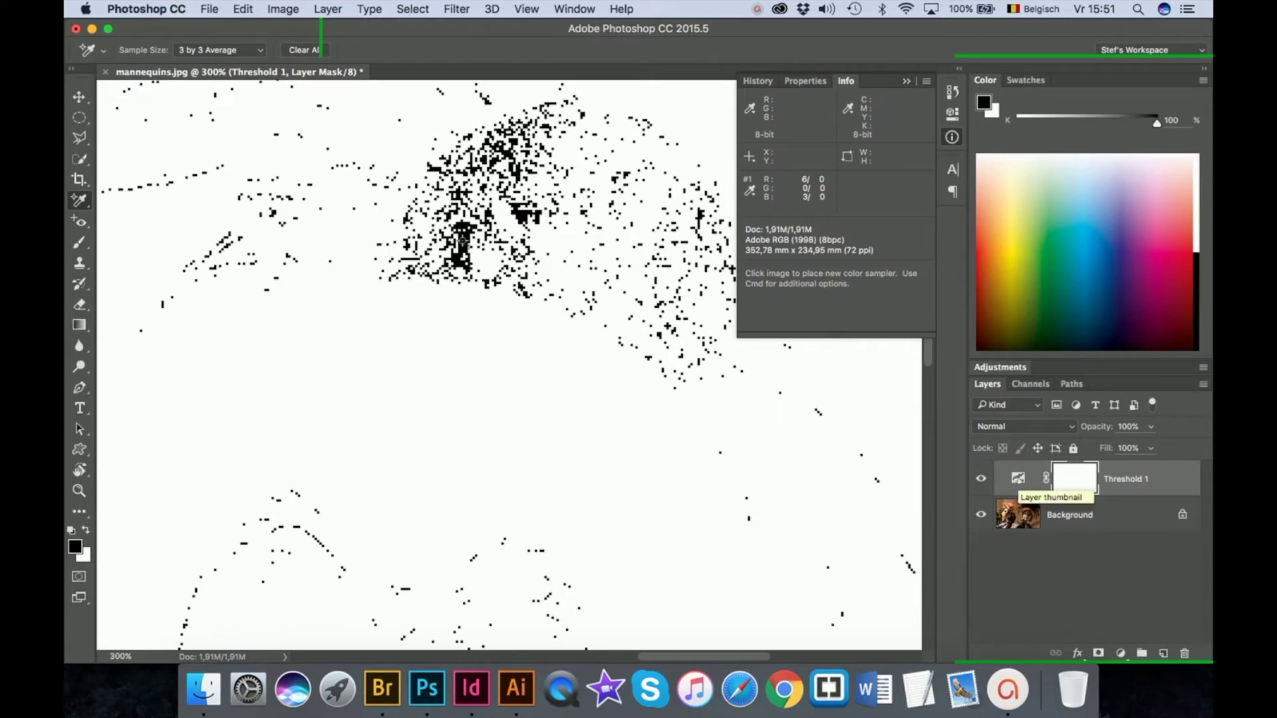
Step: Raise the Threshold adjustment's level to 255 to isolate the brightest pixels
{"action": "double_click", "coordinate": [1018, 478]}
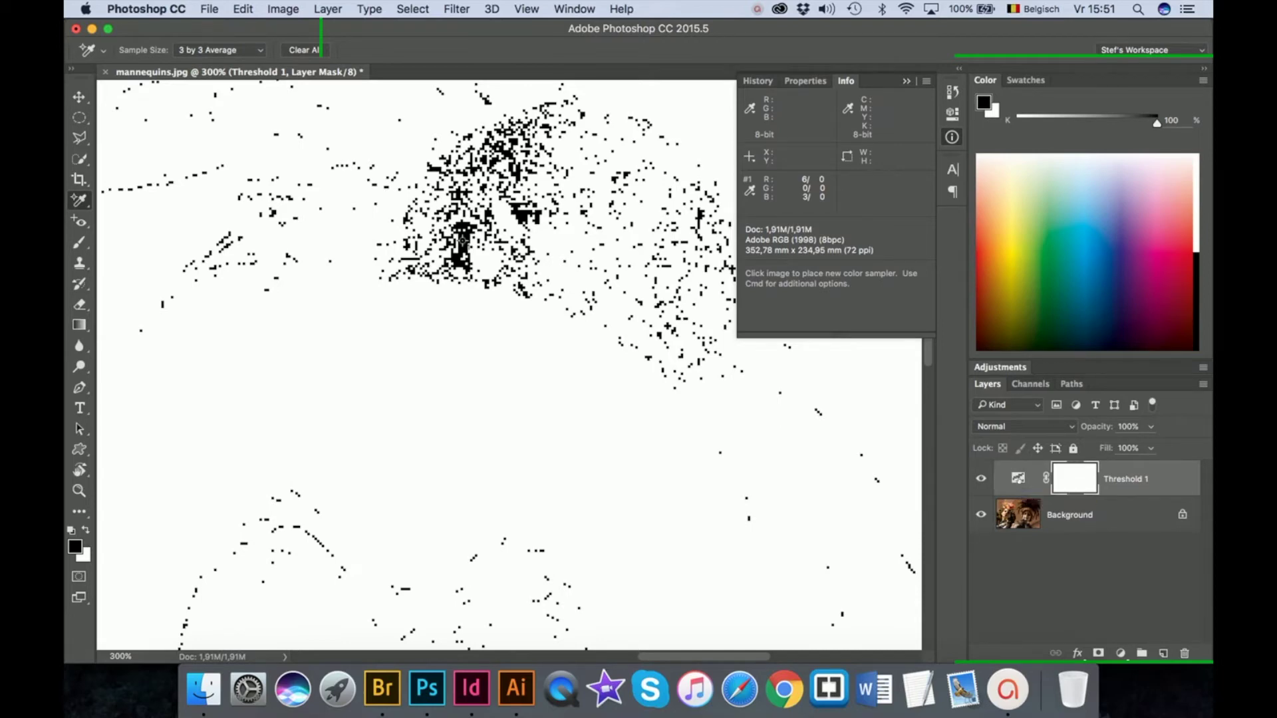
{"action": "key", "text": "super+1"}
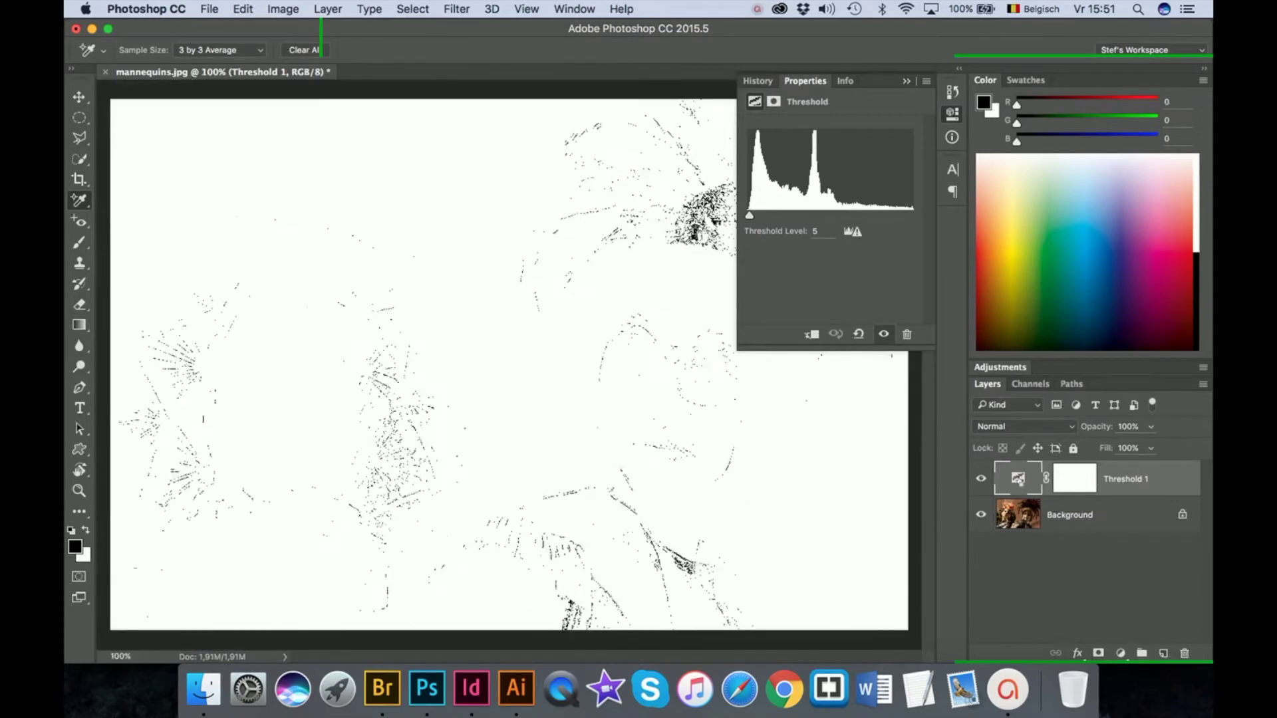
{"action": "key", "text": "super+minus"}
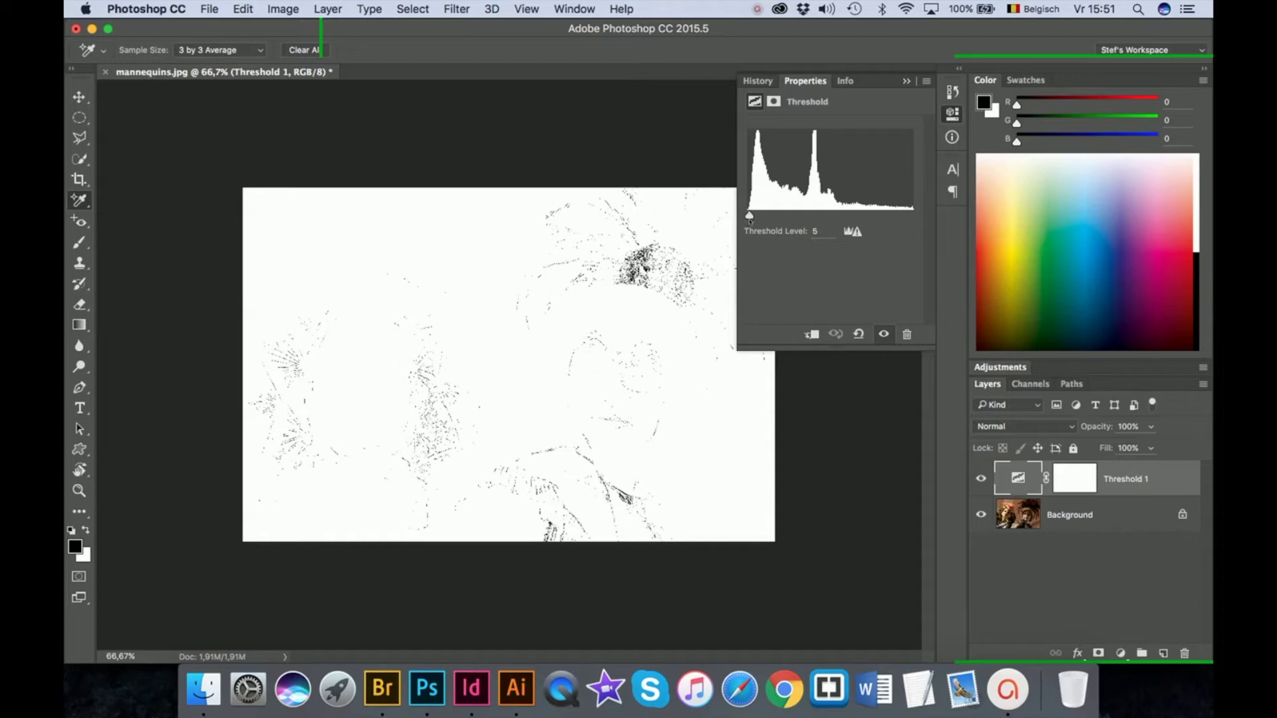
{"action": "left_click_drag", "start_coordinate": [749, 215], "coordinate": [914, 222]}
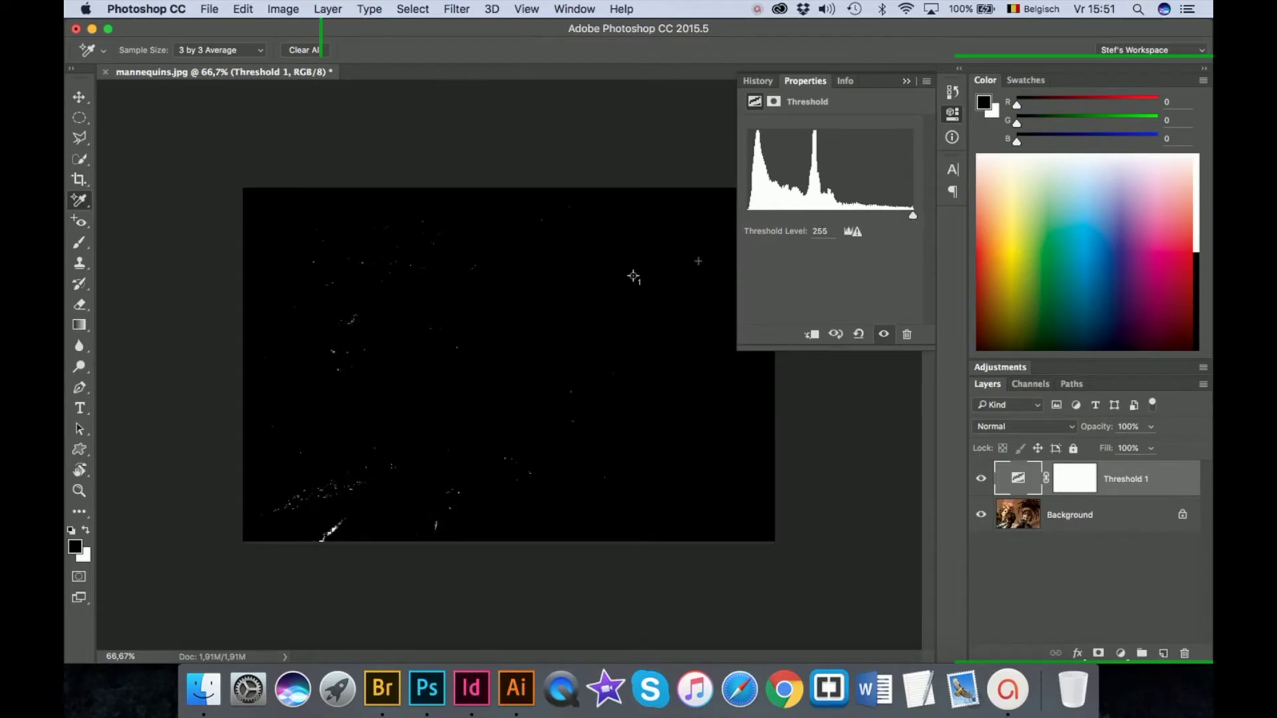
Step: Mark the white point with a second color sampler on the largest white pixel cluster near the image's lower edge
{"action": "key", "text": "super+equal"}
{"action": "key", "text": "super+equal"}
{"action": "key", "text": "super+equal"}
{"action": "scroll", "coordinate": [435, 297], "scroll_direction": "down", "scroll_amount": 5}
{"action": "scroll", "coordinate": [333, 399], "scroll_direction": "left", "scroll_amount": 3}
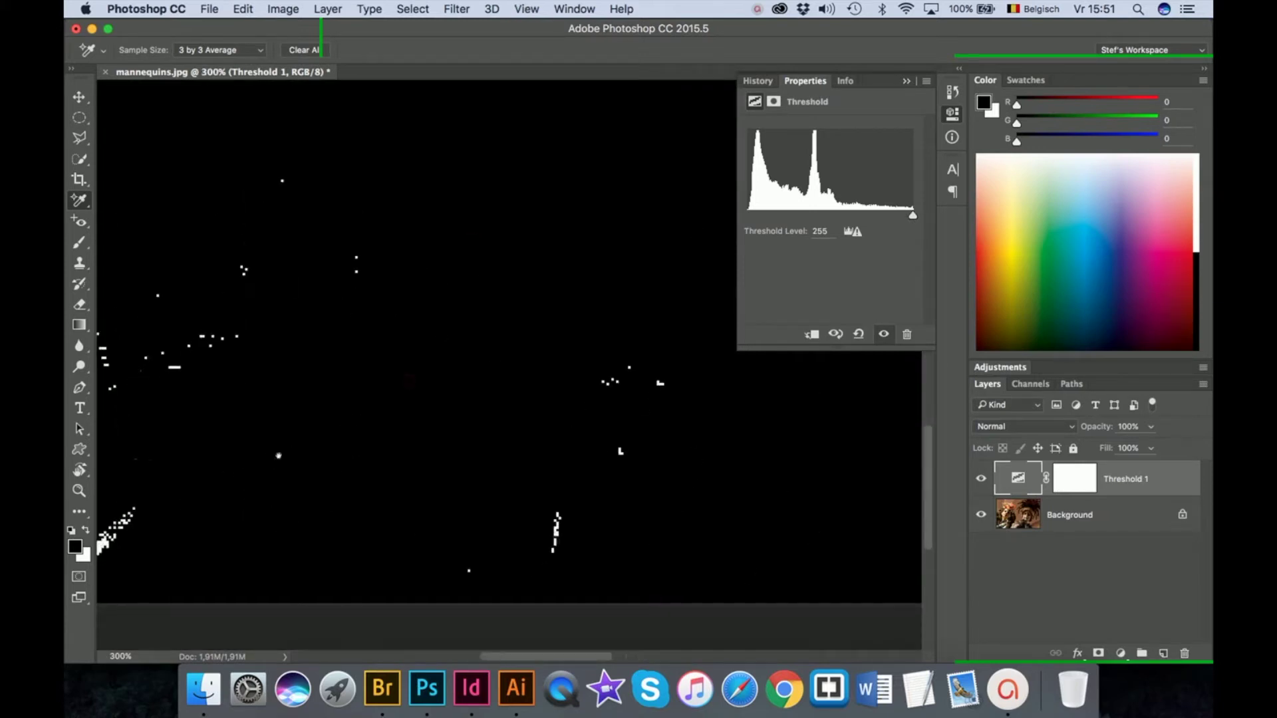
{"action": "scroll", "coordinate": [509, 333], "scroll_direction": "down", "scroll_amount": 2}
{"action": "scroll", "coordinate": [509, 333], "scroll_direction": "left", "scroll_amount": 4}
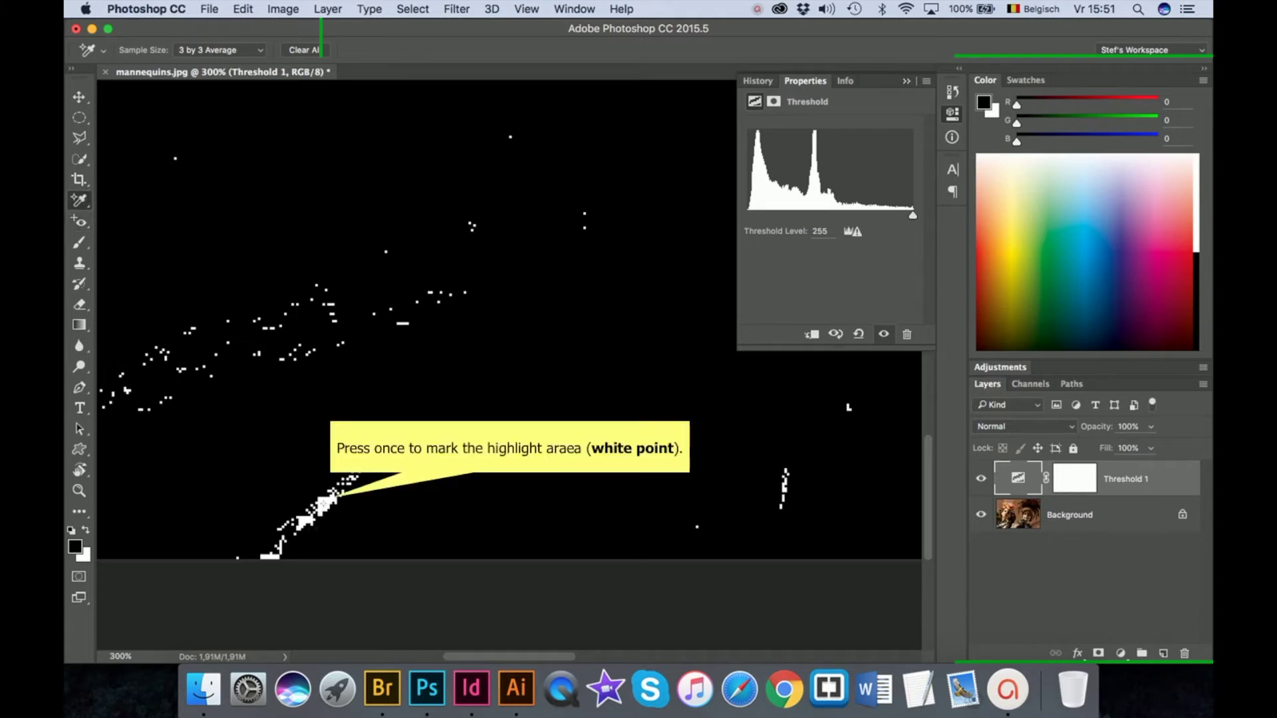
{"action": "left_click", "coordinate": [326, 504]}
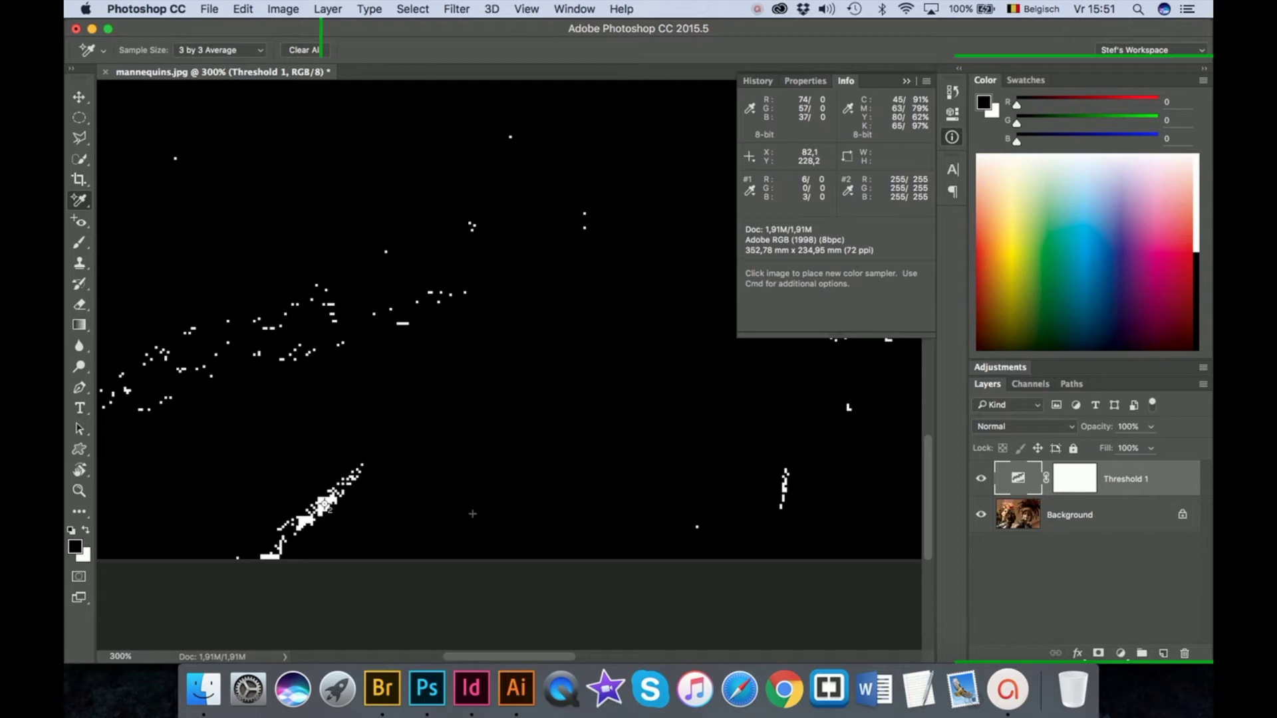
Step: Create a new layer above the Threshold adjustment and name it FIFTY SHADES OF GREY
{"action": "key", "text": "alt+shift+super+n"}
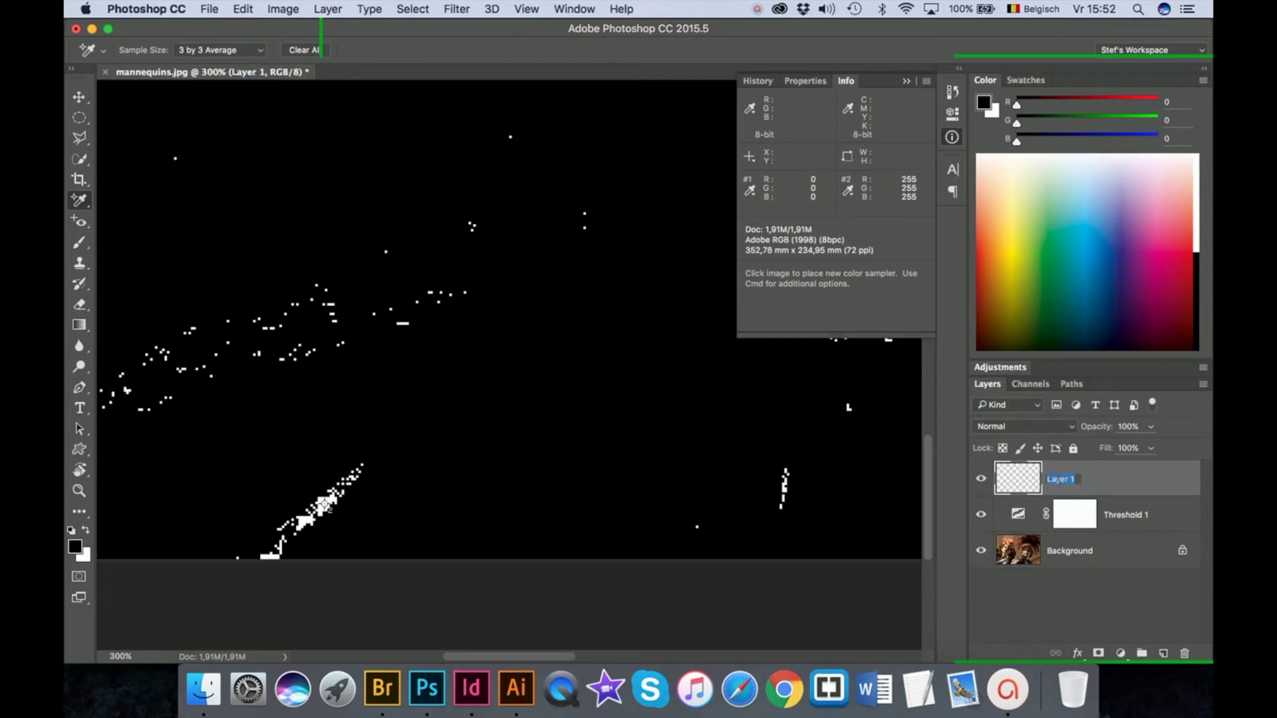
{"action": "left_click", "coordinate": [1078, 479]}
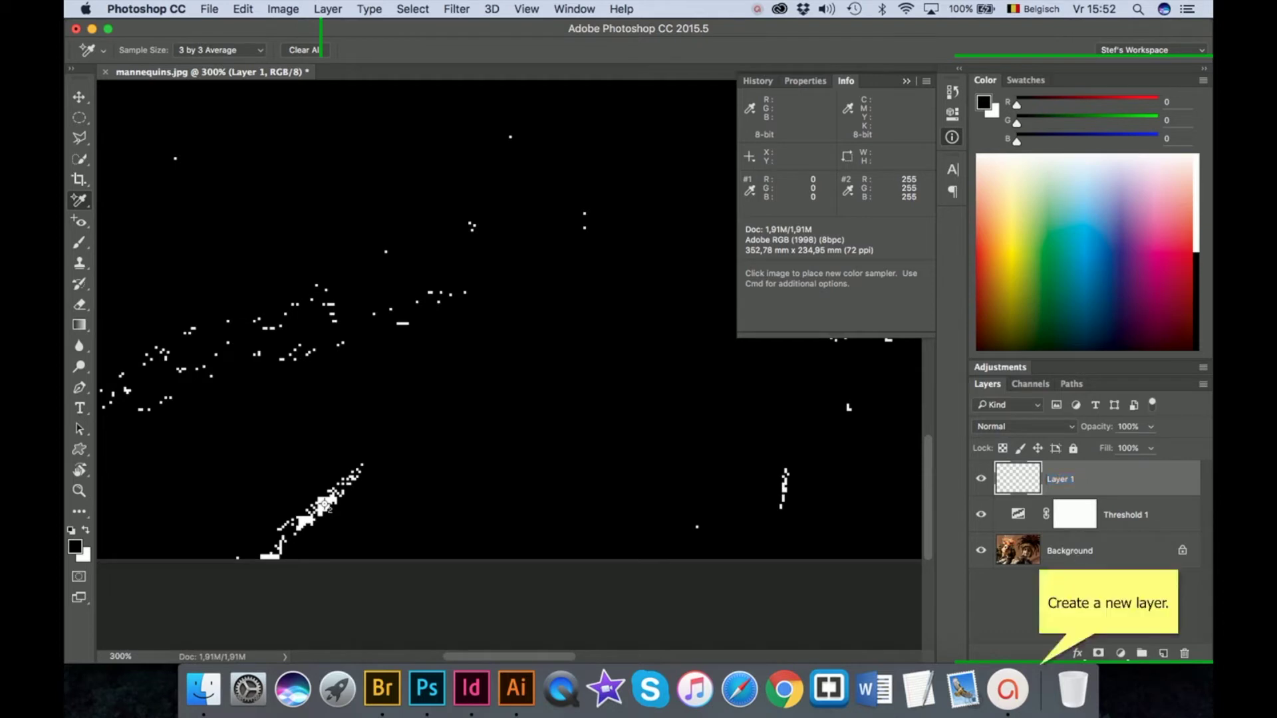
{"action": "key", "text": "super+a"}
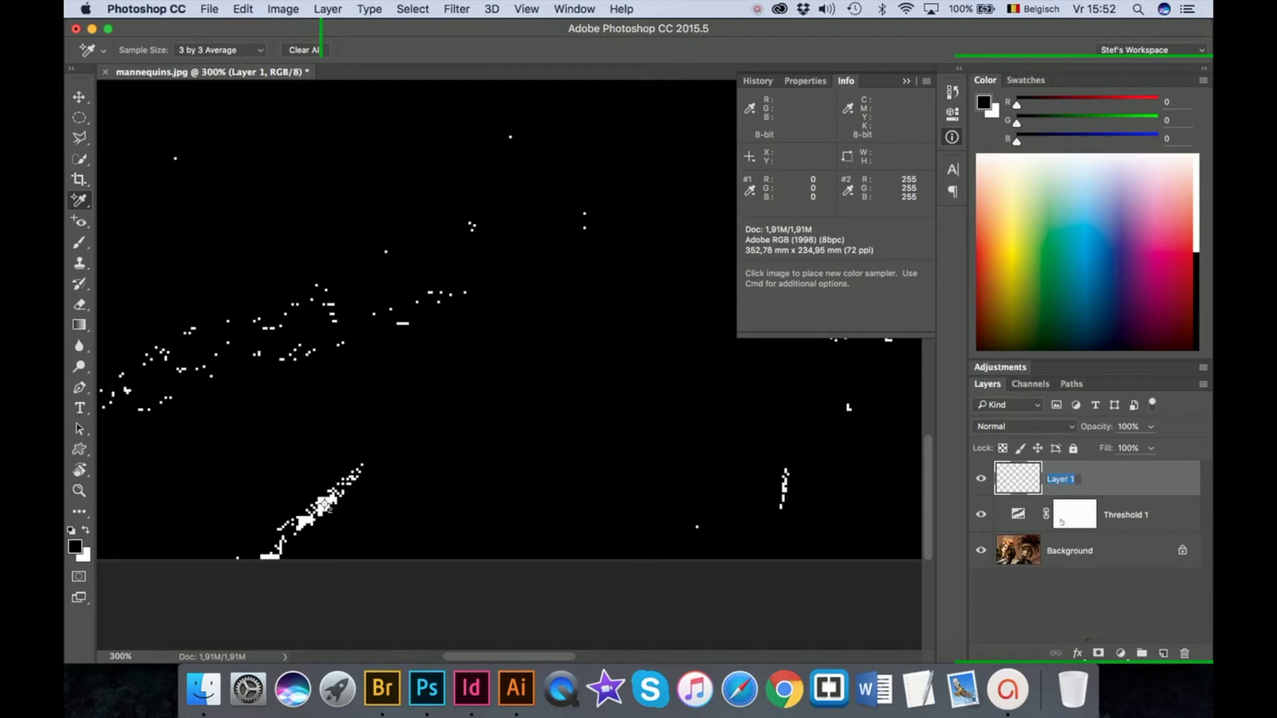
{"action": "type", "text": "FIFTY SHADES OF GRE"}
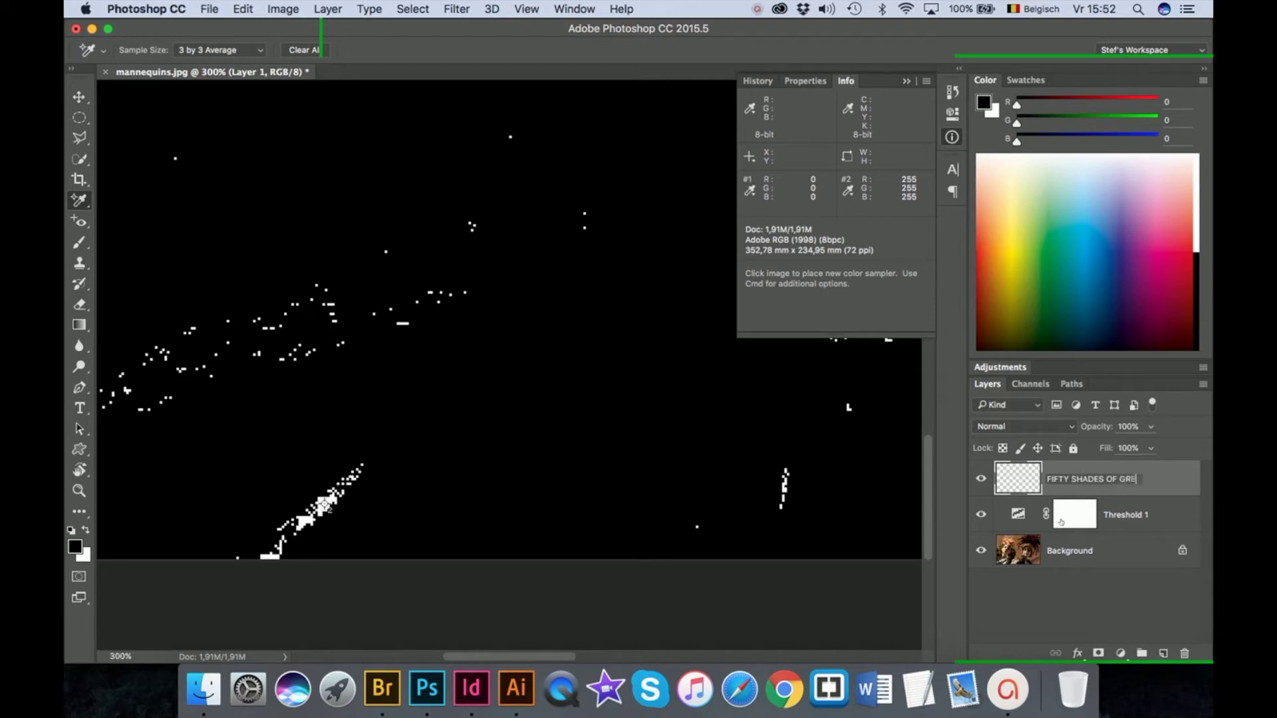
{"action": "type", "text": "Y"}
{"action": "key", "text": "Return"}
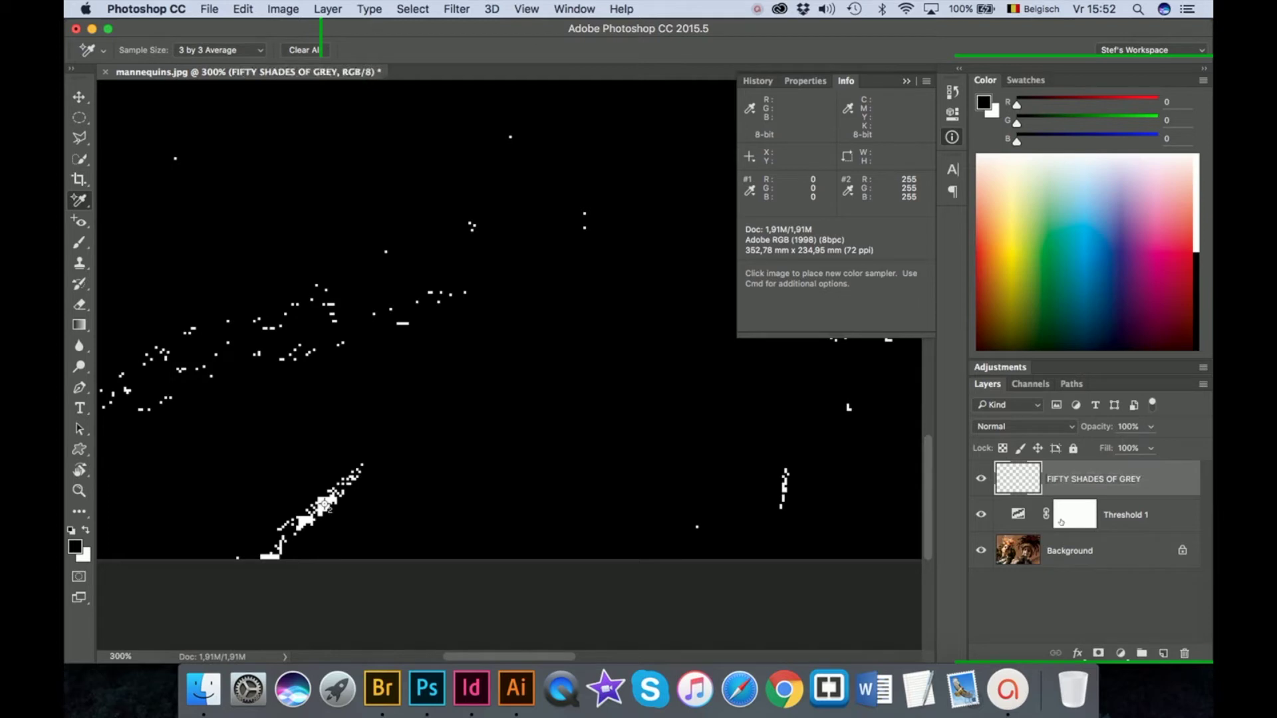
Step: Fill the FIFTY SHADES OF GREY layer with 50% Gray in Normal mode at 100% opacity
{"action": "left_click", "coordinate": [243, 9]}
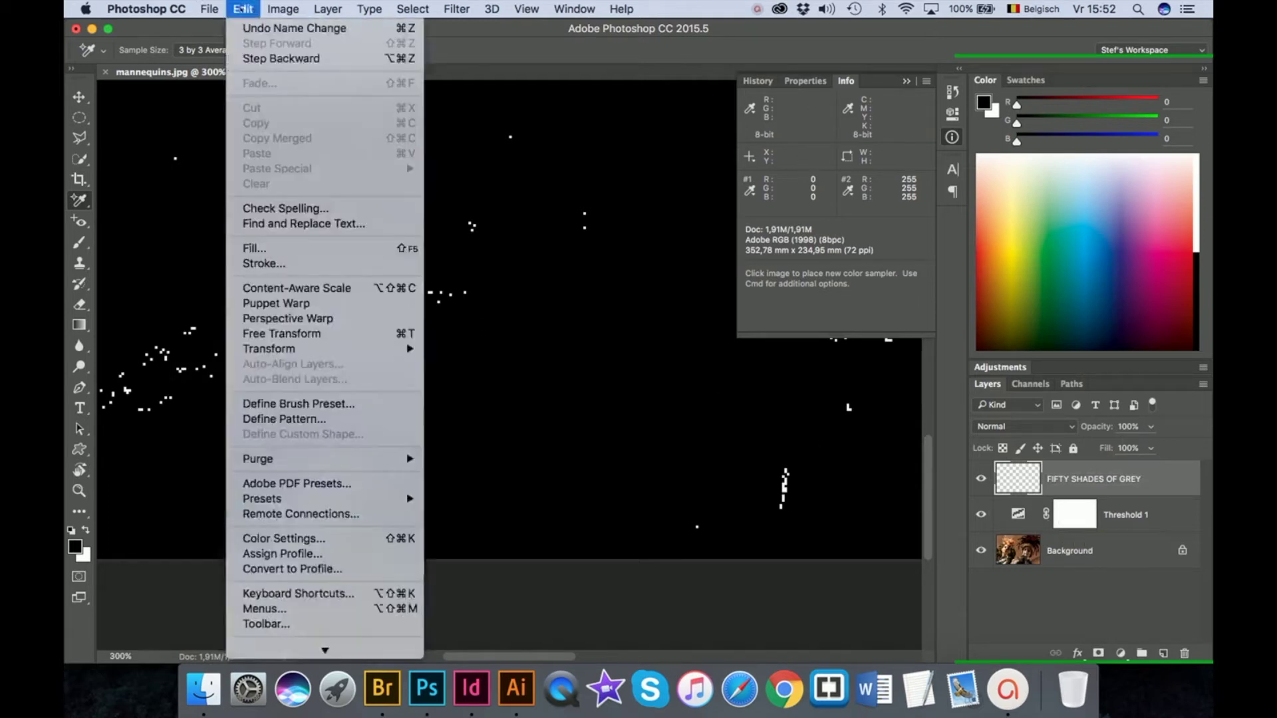
{"action": "left_click", "coordinate": [273, 249]}
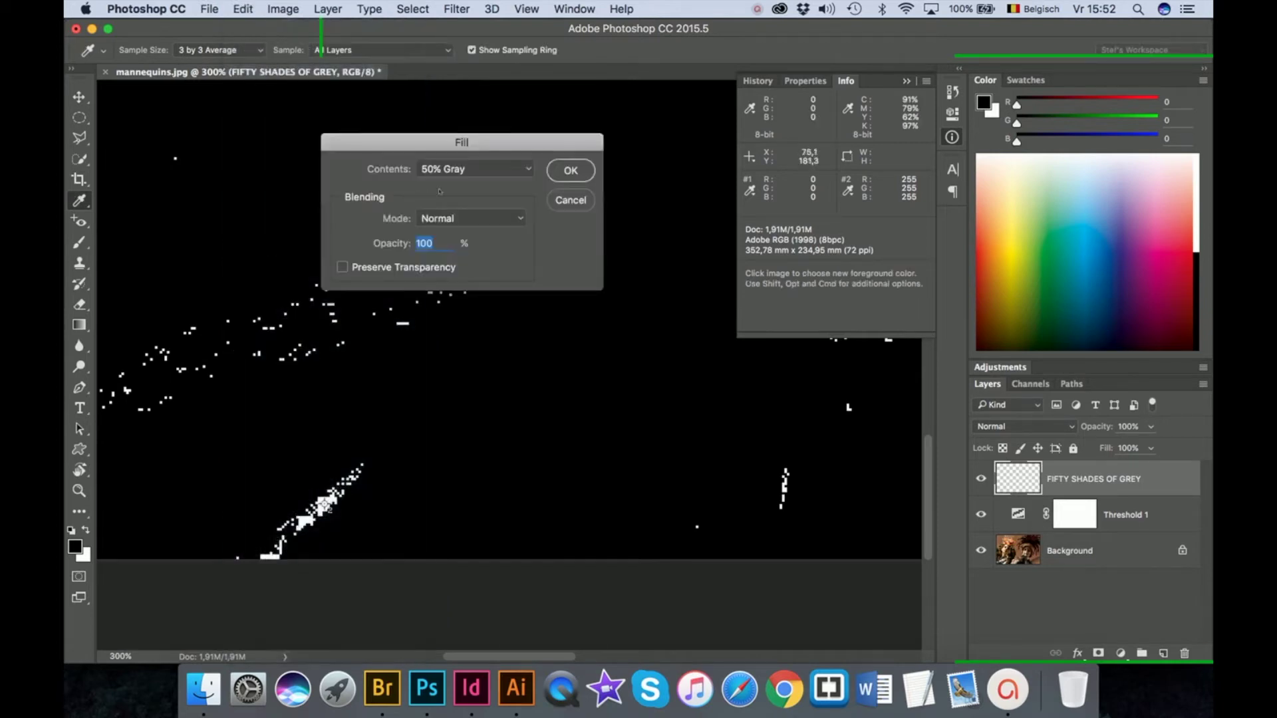
{"action": "left_click", "coordinate": [503, 170]}
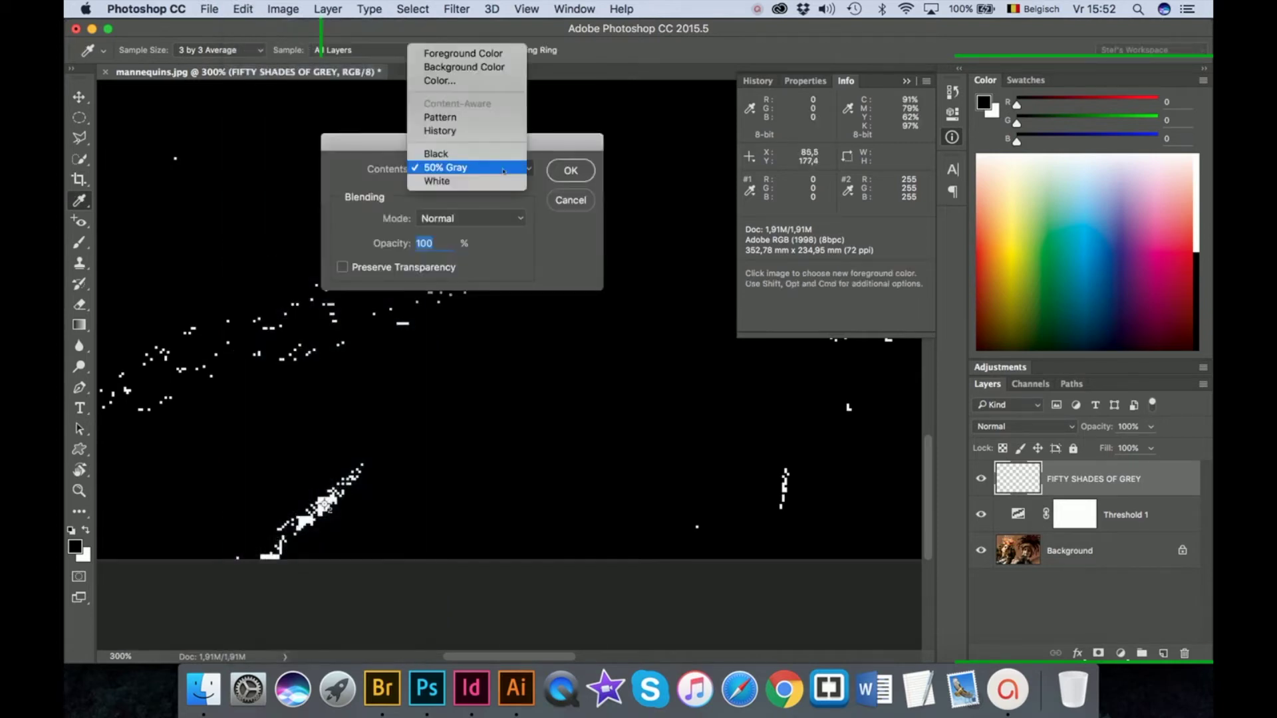
{"action": "left_click", "coordinate": [461, 168]}
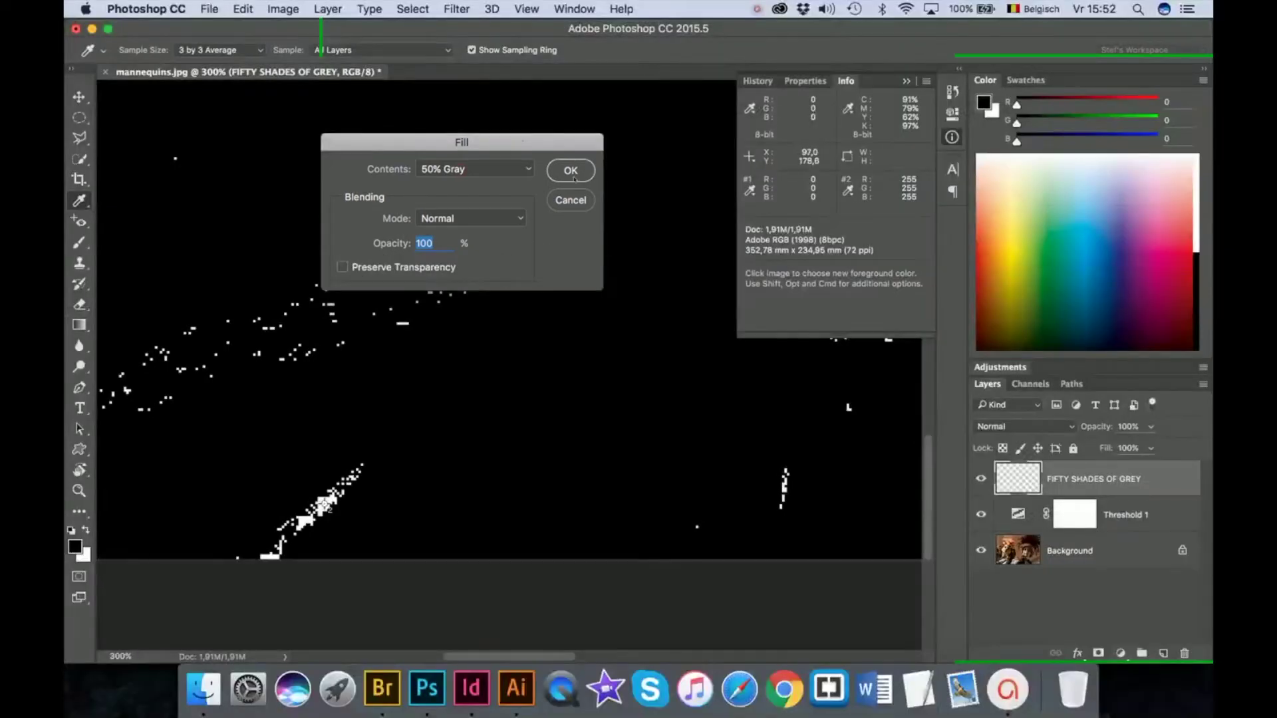
{"action": "left_click", "coordinate": [569, 171]}
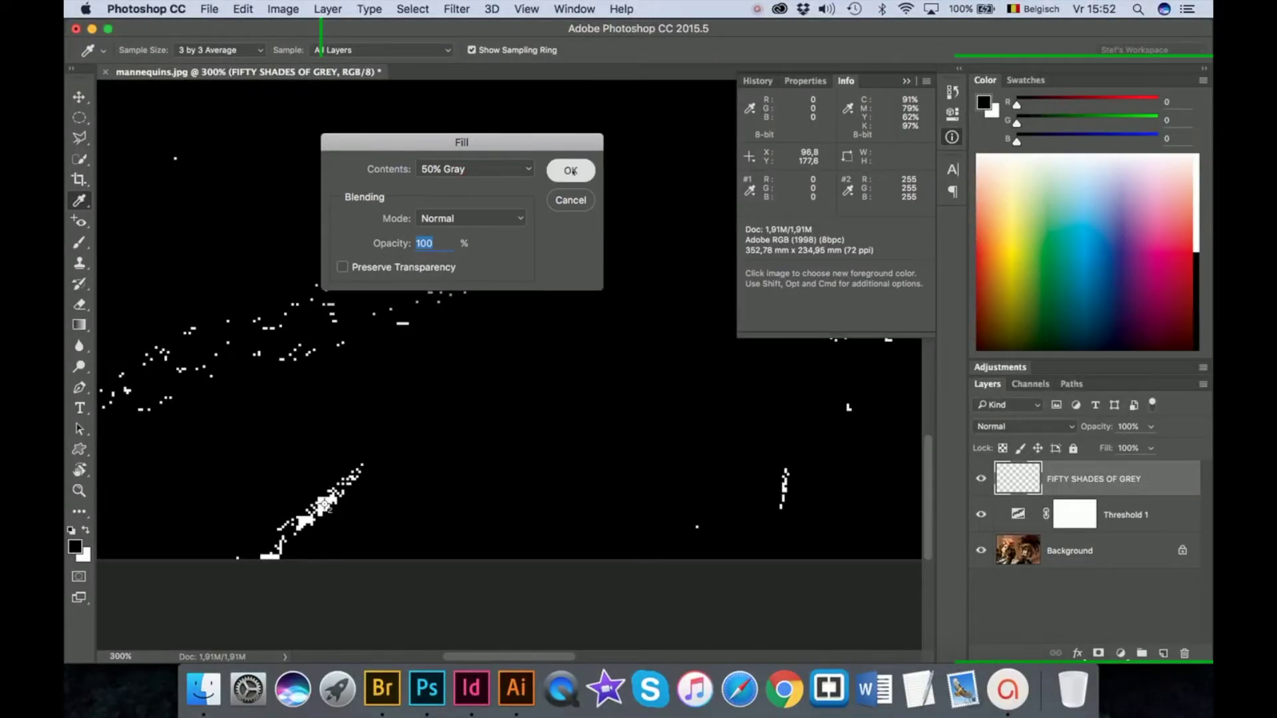
{"action": "key", "text": "shift+i"}
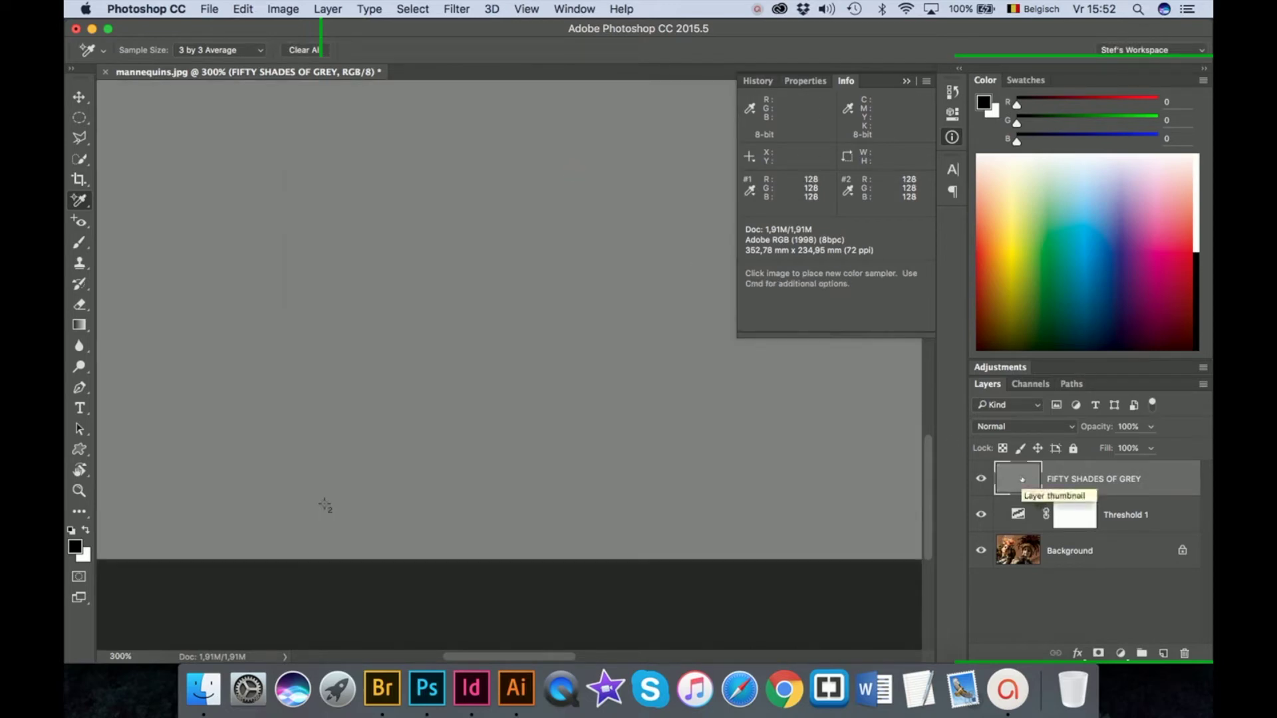
Step: Move the FIFTY SHADES OF GREY layer below Threshold 1 and set its blend mode to Difference
{"action": "left_click_drag", "start_coordinate": [1002, 480], "coordinate": [1077, 532]}
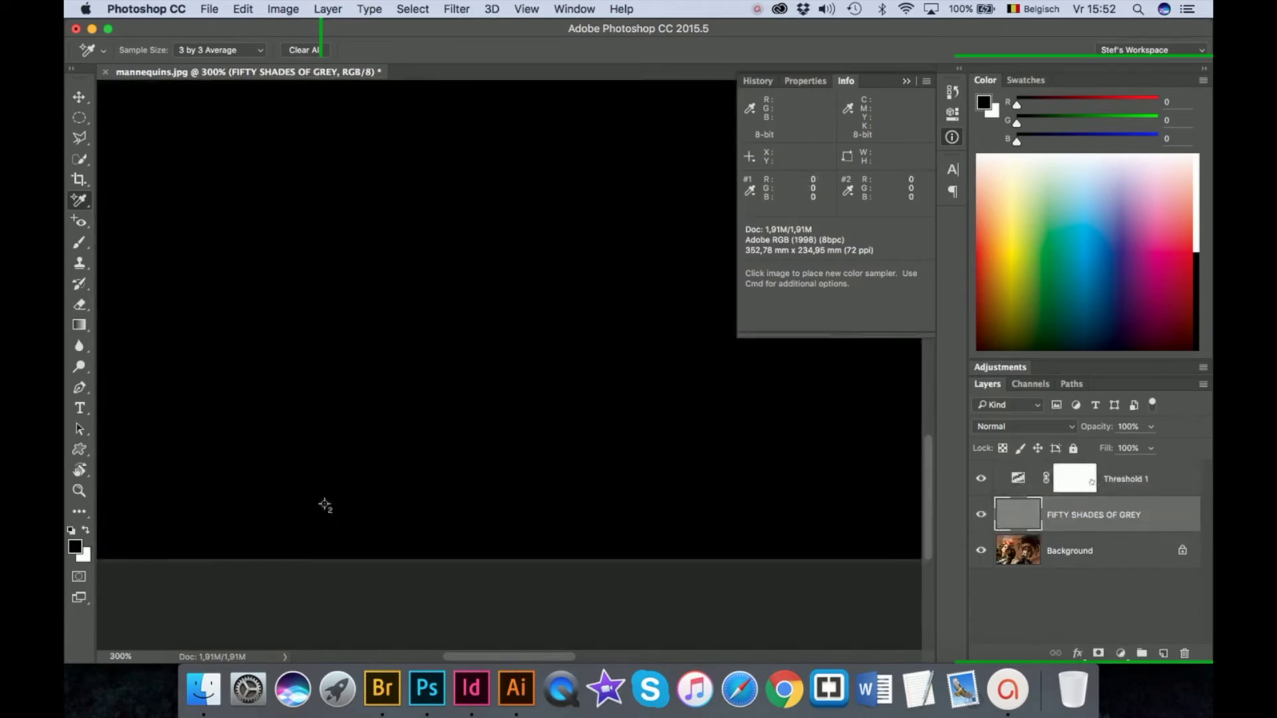
{"action": "left_click", "coordinate": [1018, 479]}
{"action": "left_click", "coordinate": [1010, 514]}
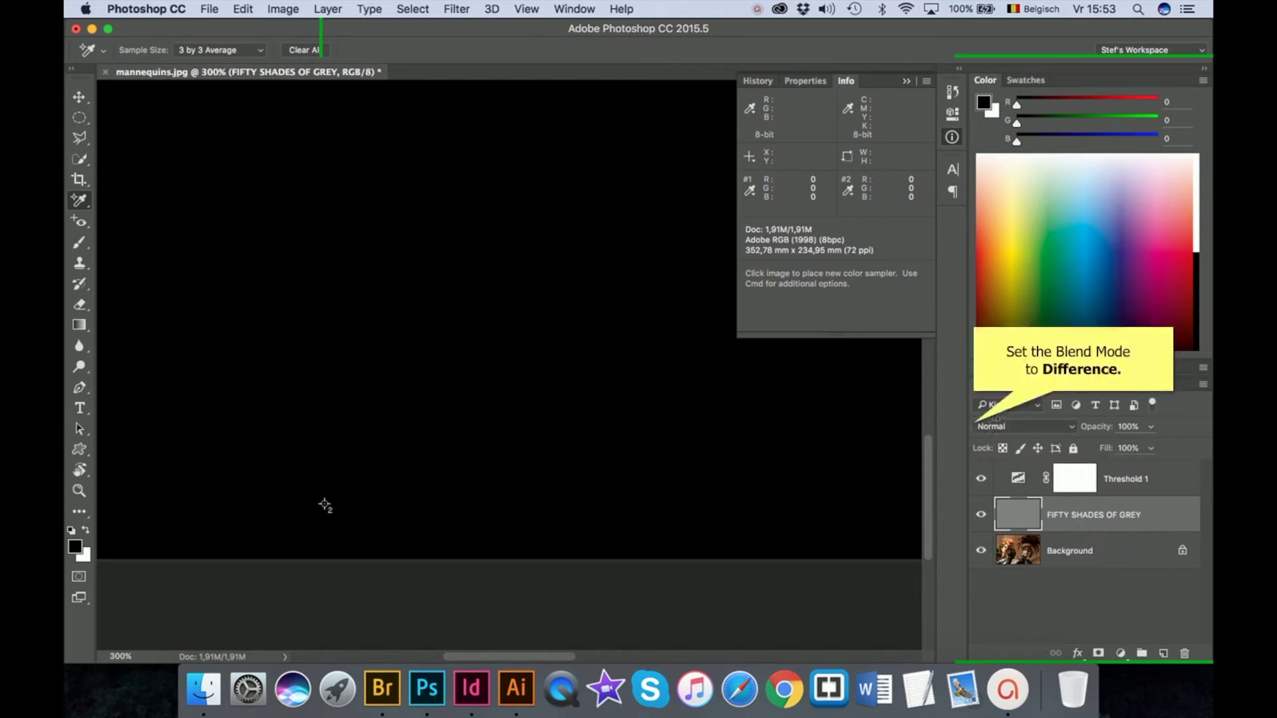
{"action": "left_click", "coordinate": [1019, 429]}
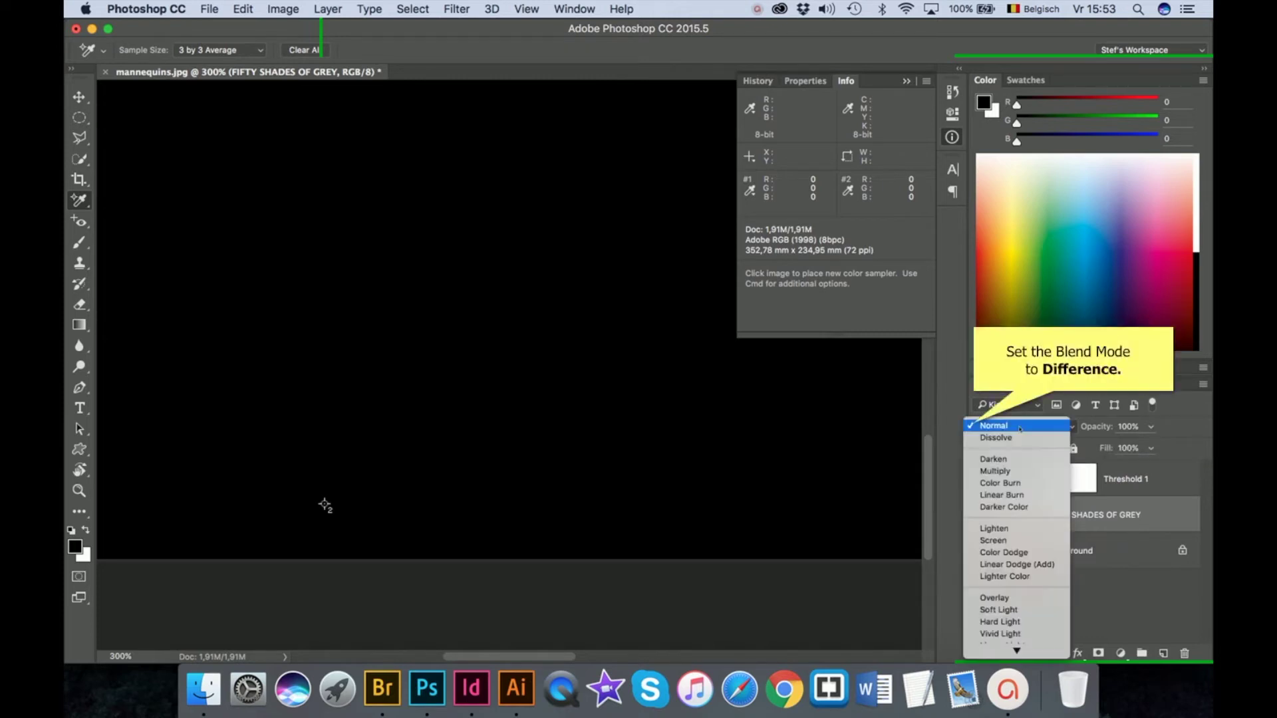
{"action": "scroll", "coordinate": [1018, 579], "scroll_direction": "down", "scroll_amount": 5}
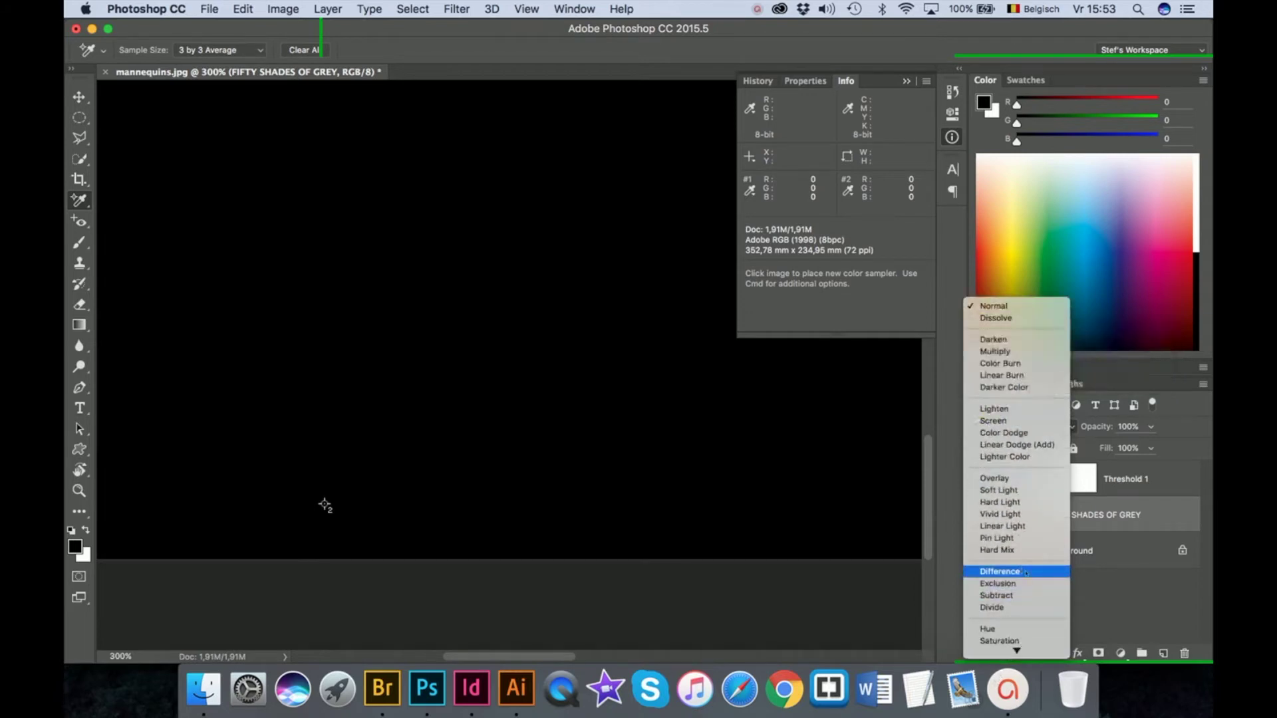
{"action": "left_click", "coordinate": [1000, 572]}
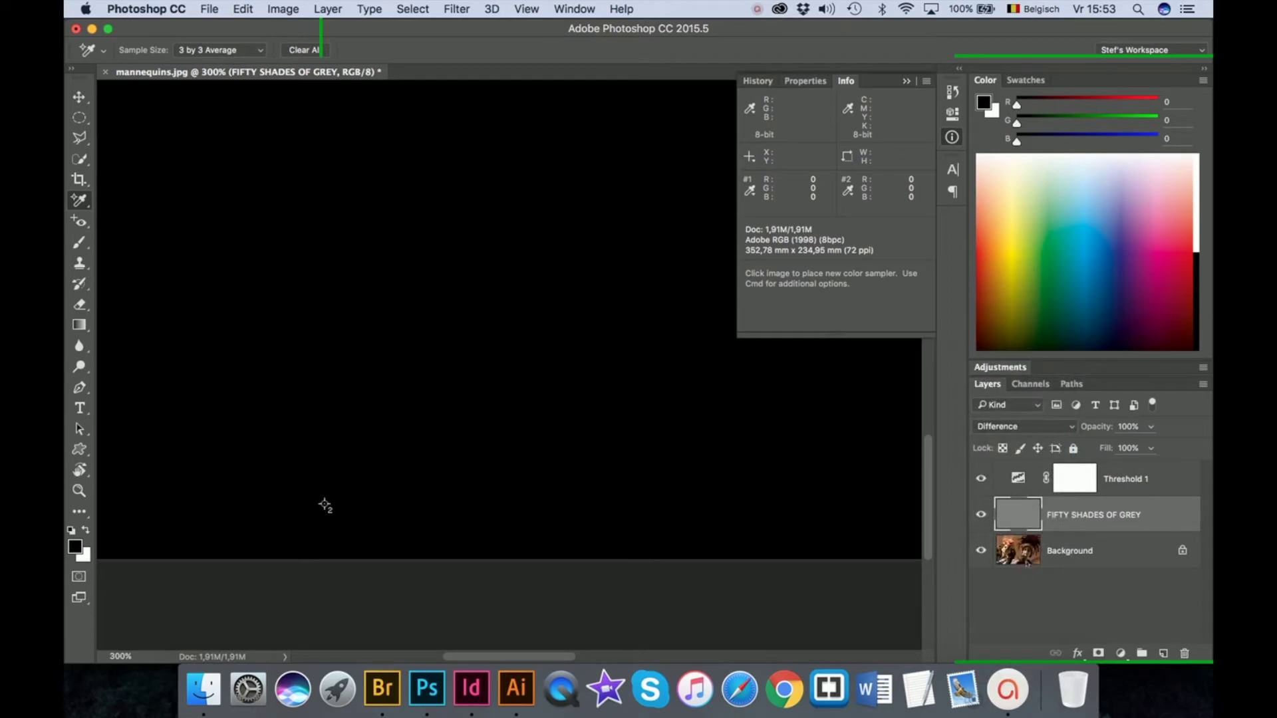
Step: Lower the Threshold 1 adjustment's level to 6 to isolate the most neutral gray pixels
{"action": "key", "text": "alt+bracketright"}
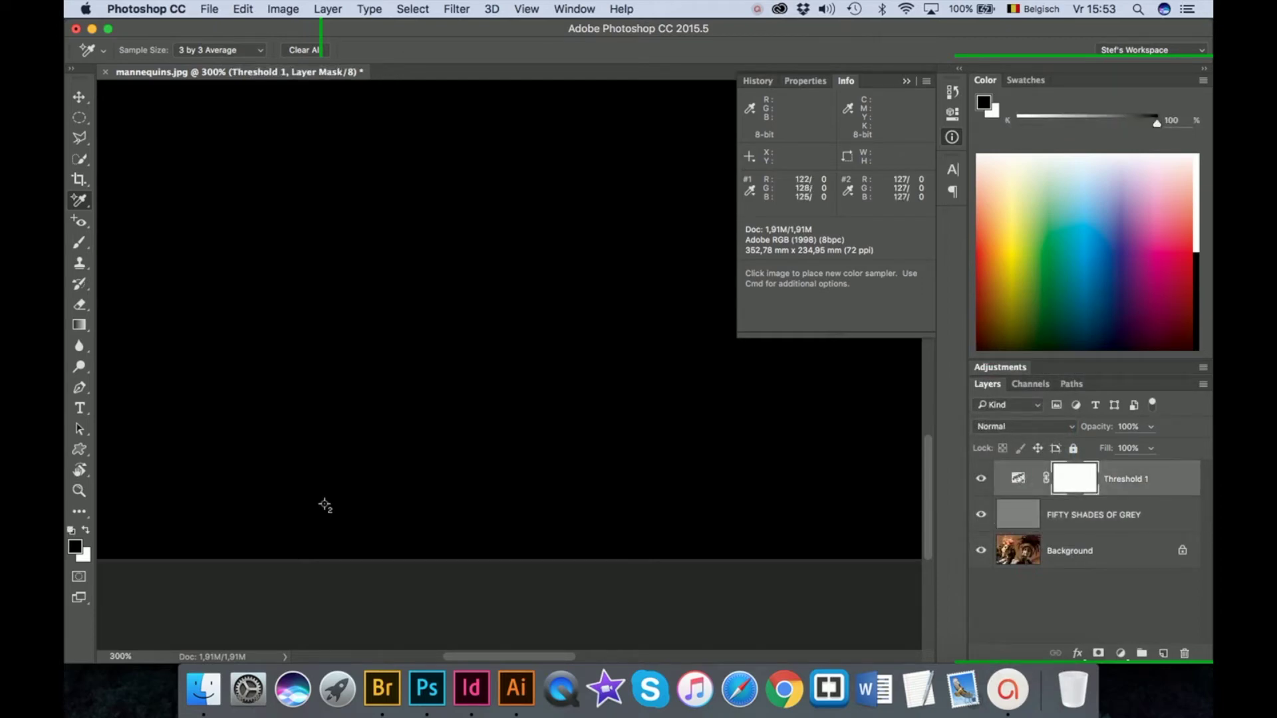
{"action": "double_click", "coordinate": [1019, 479]}
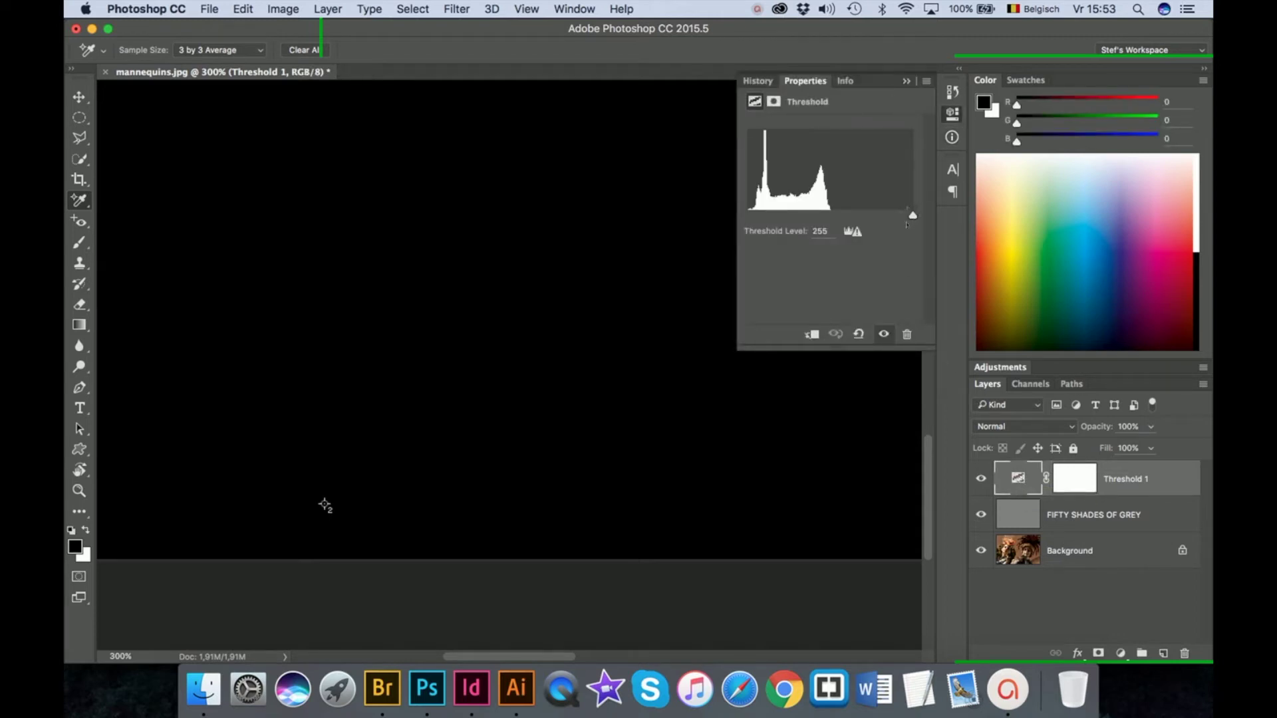
{"action": "left_click_drag", "start_coordinate": [911, 215], "coordinate": [751, 215]}
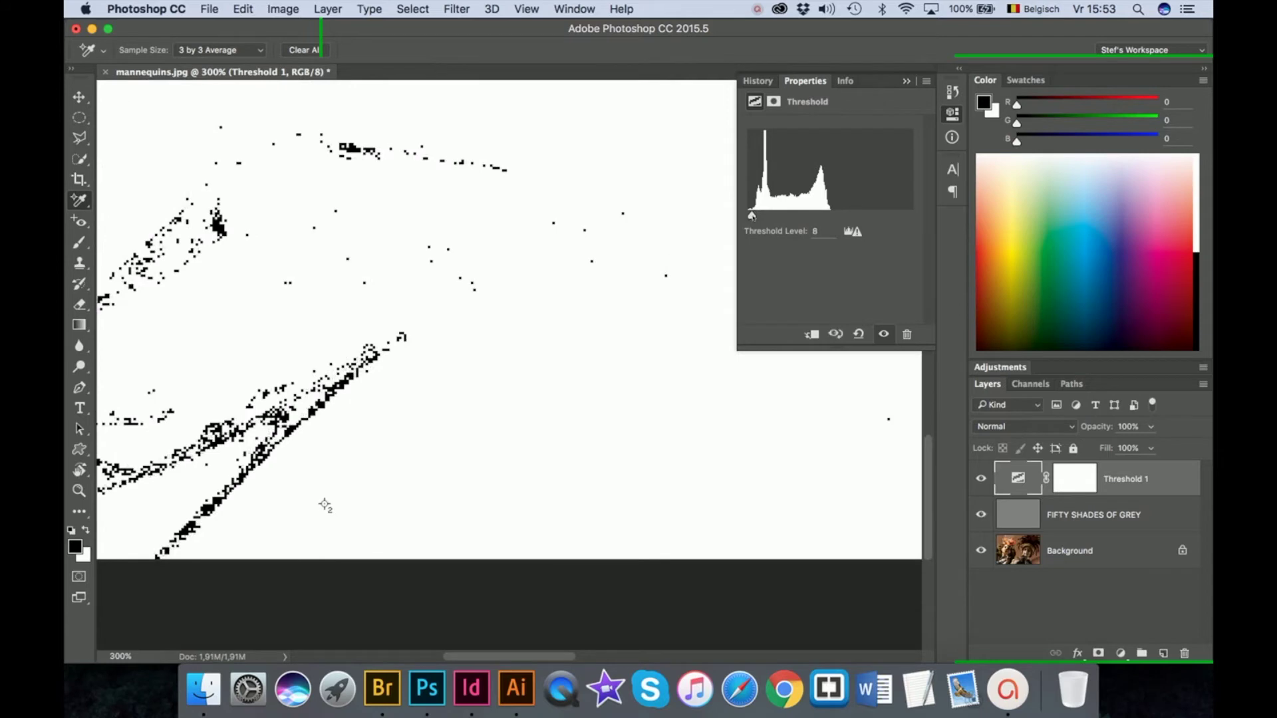
{"action": "key", "text": "super+minus"}
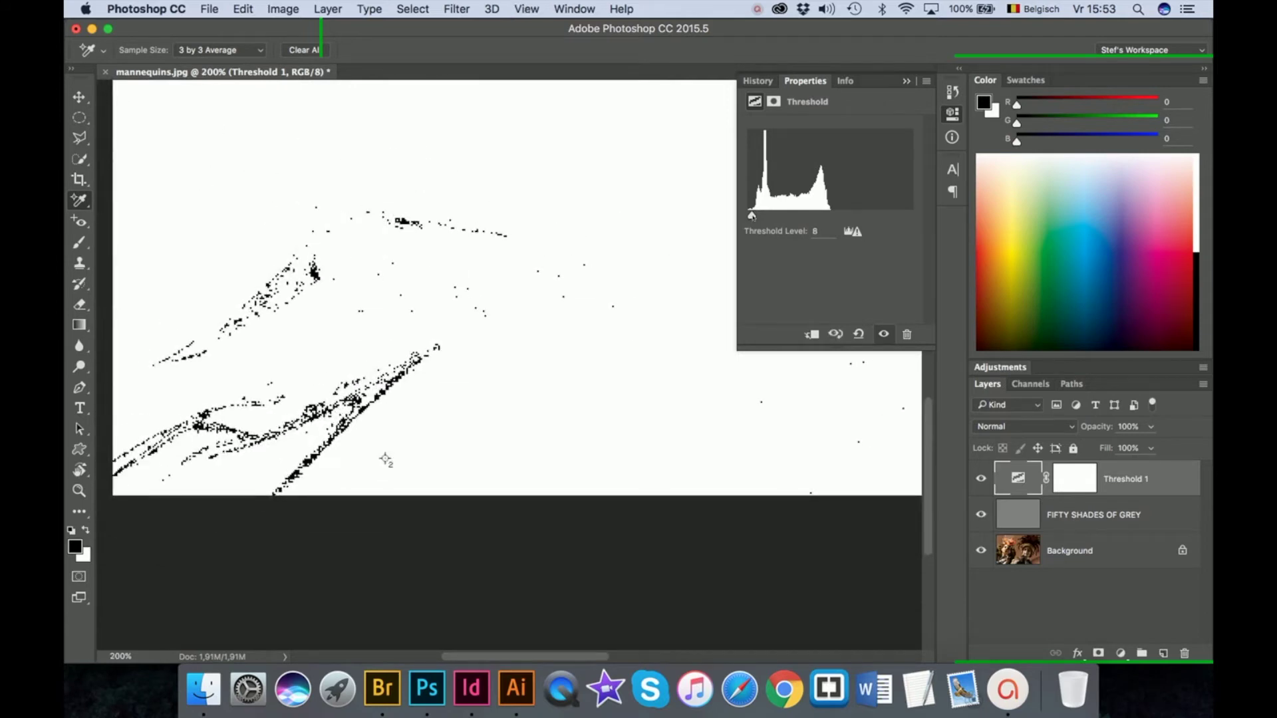
{"action": "key", "text": "super+minus"}
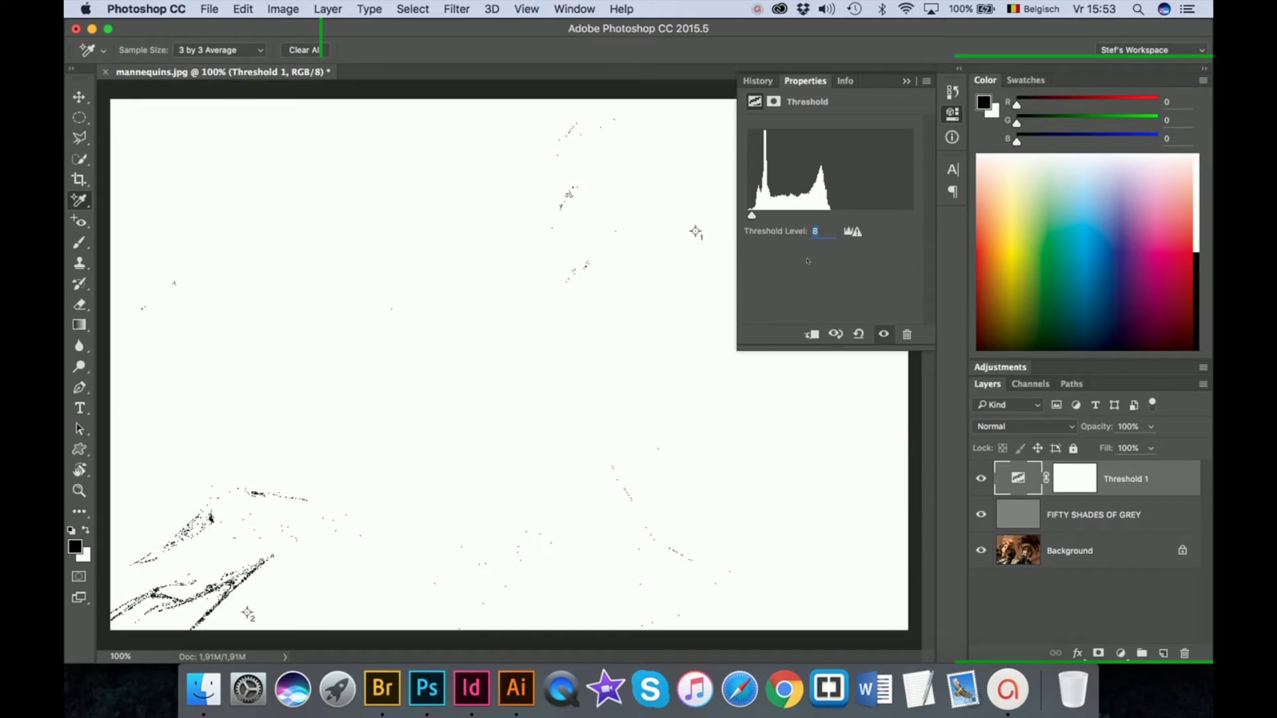
{"action": "type", "text": "5"}
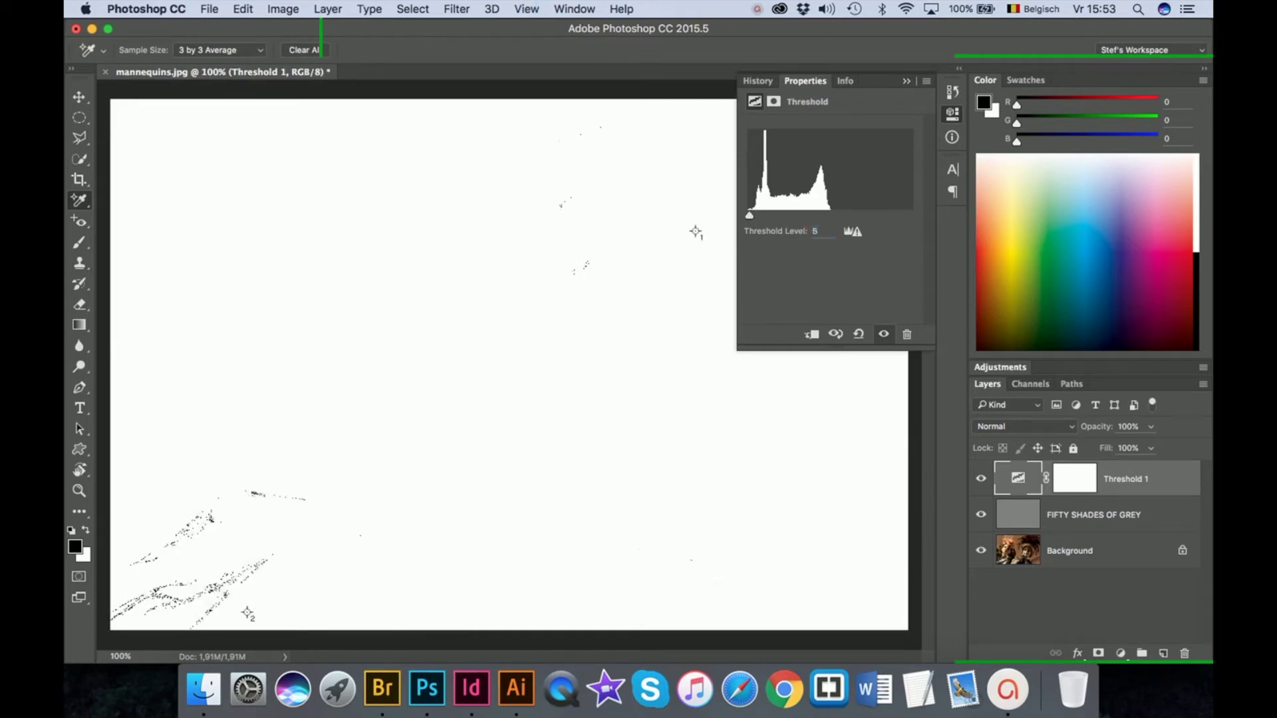
{"action": "key", "text": "Up"}
Step: Raise the threshold level to 7 and mark the neutral gray point with a third color sampler on a dense black pixel cluster
{"action": "key", "text": "super+plus"}
{"action": "key", "text": "super+plus"}
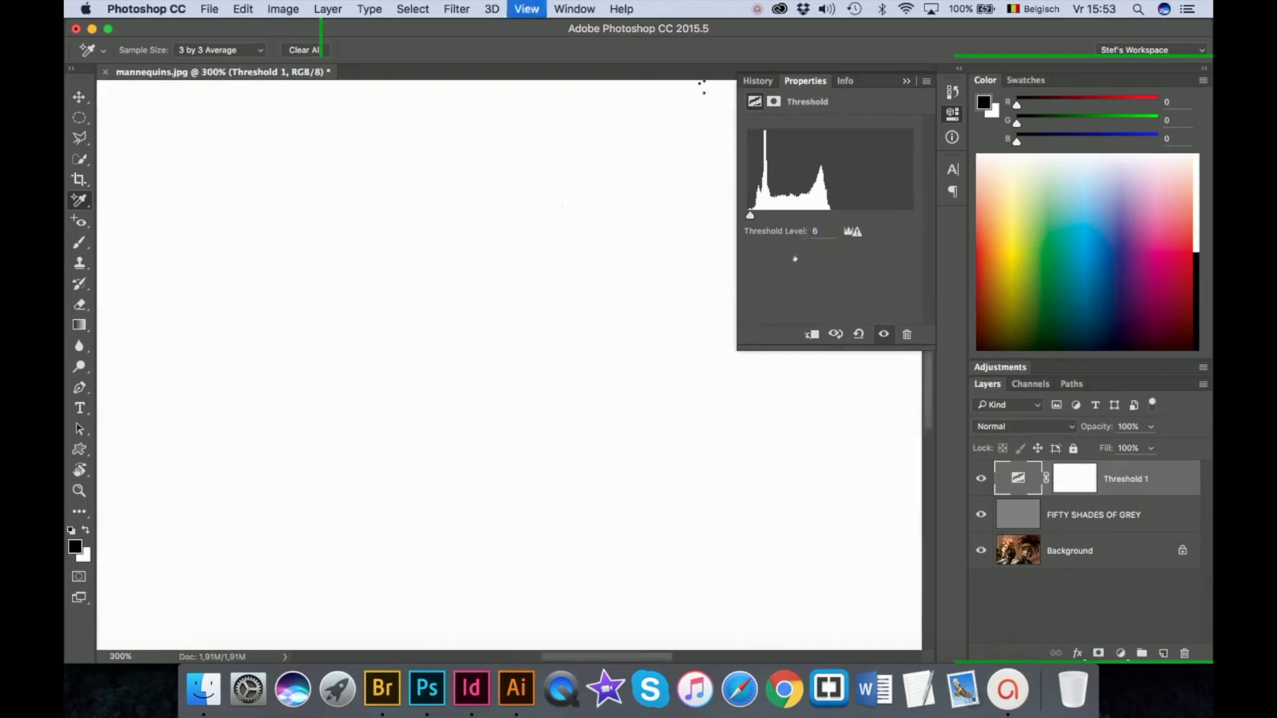
{"action": "scroll", "coordinate": [321, 523], "scroll_direction": "down", "scroll_amount": 10}
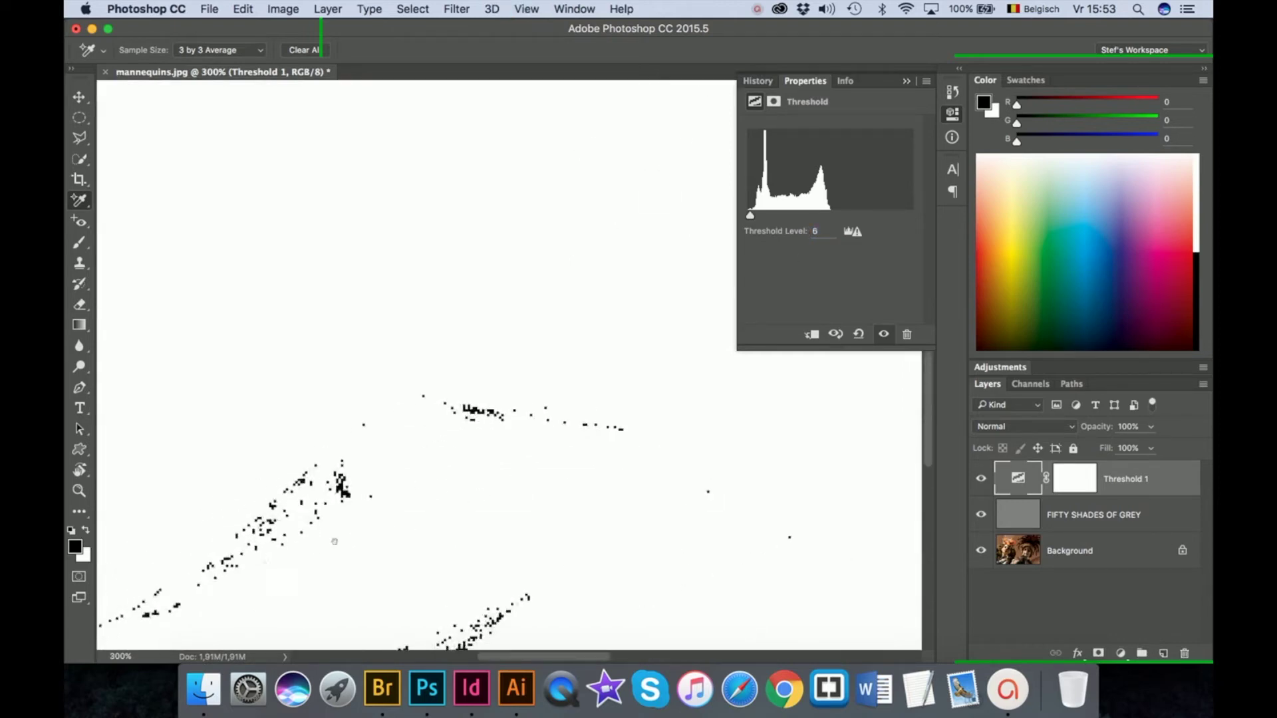
{"action": "scroll", "coordinate": [433, 579], "scroll_direction": "left", "scroll_amount": 5}
{"action": "left_click_drag", "start_coordinate": [362, 416], "coordinate": [363, 414]}
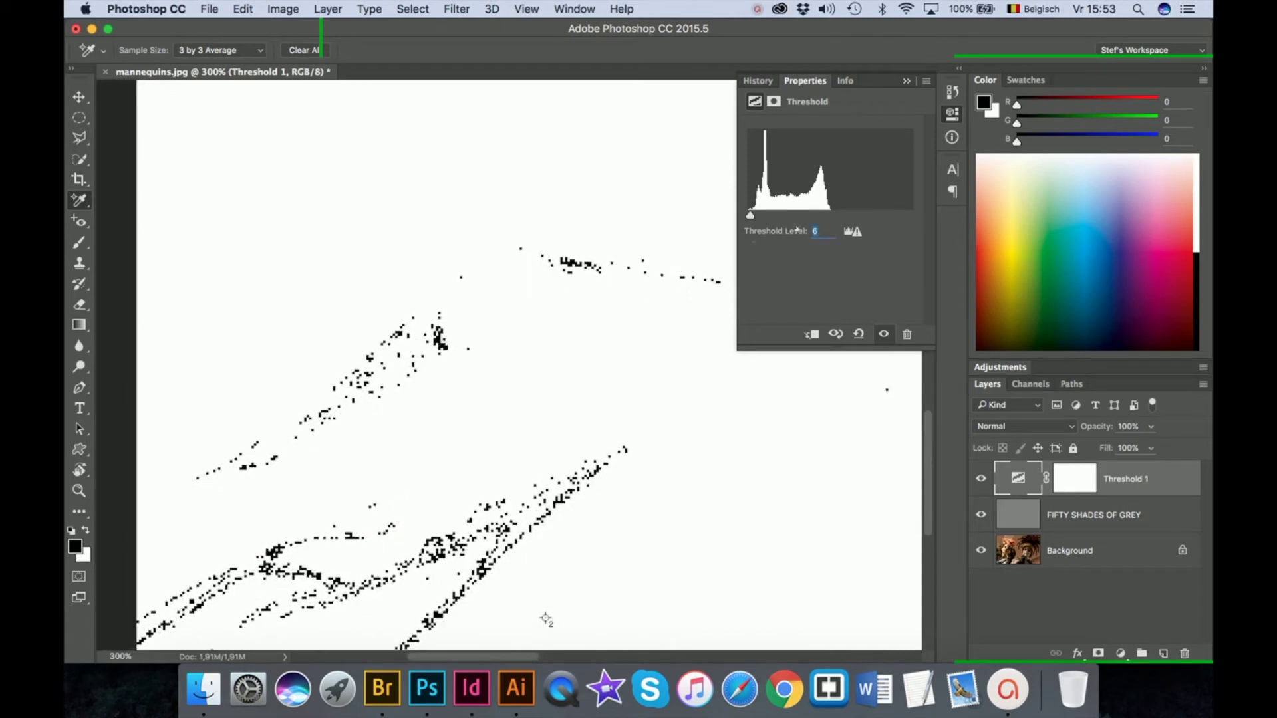
{"action": "key", "text": "Up"}
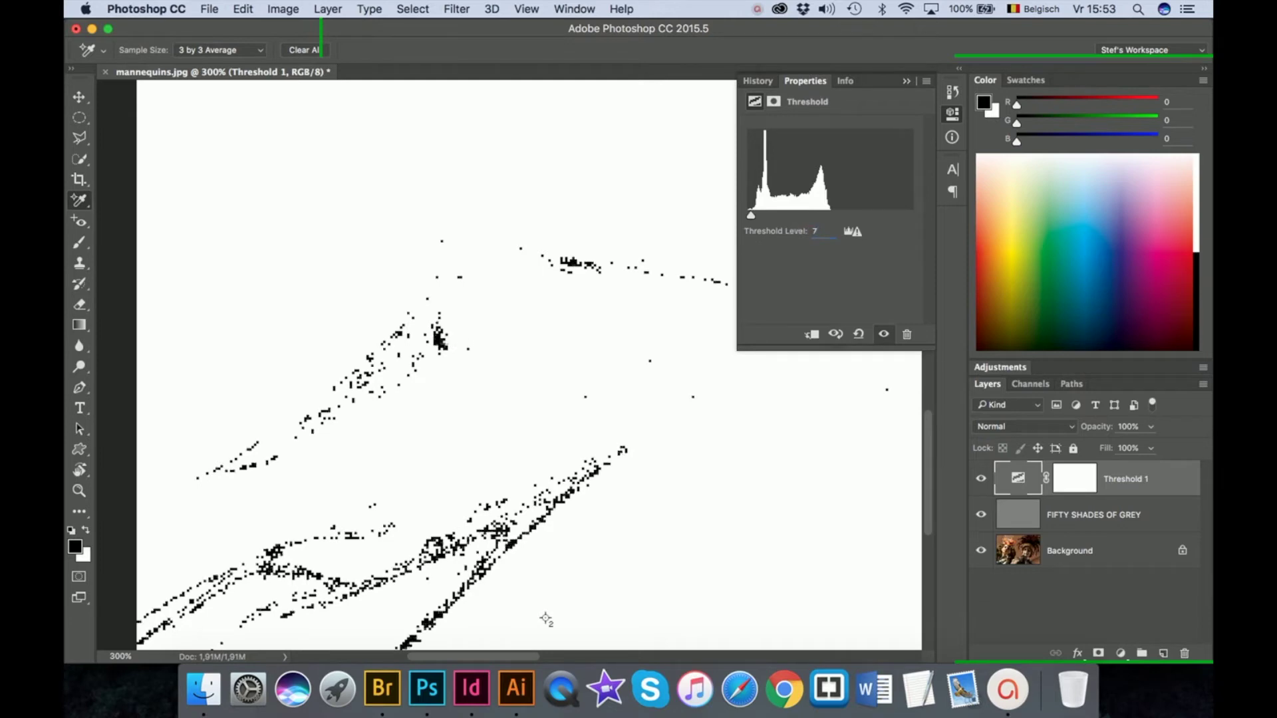
{"action": "key", "text": "F8"}
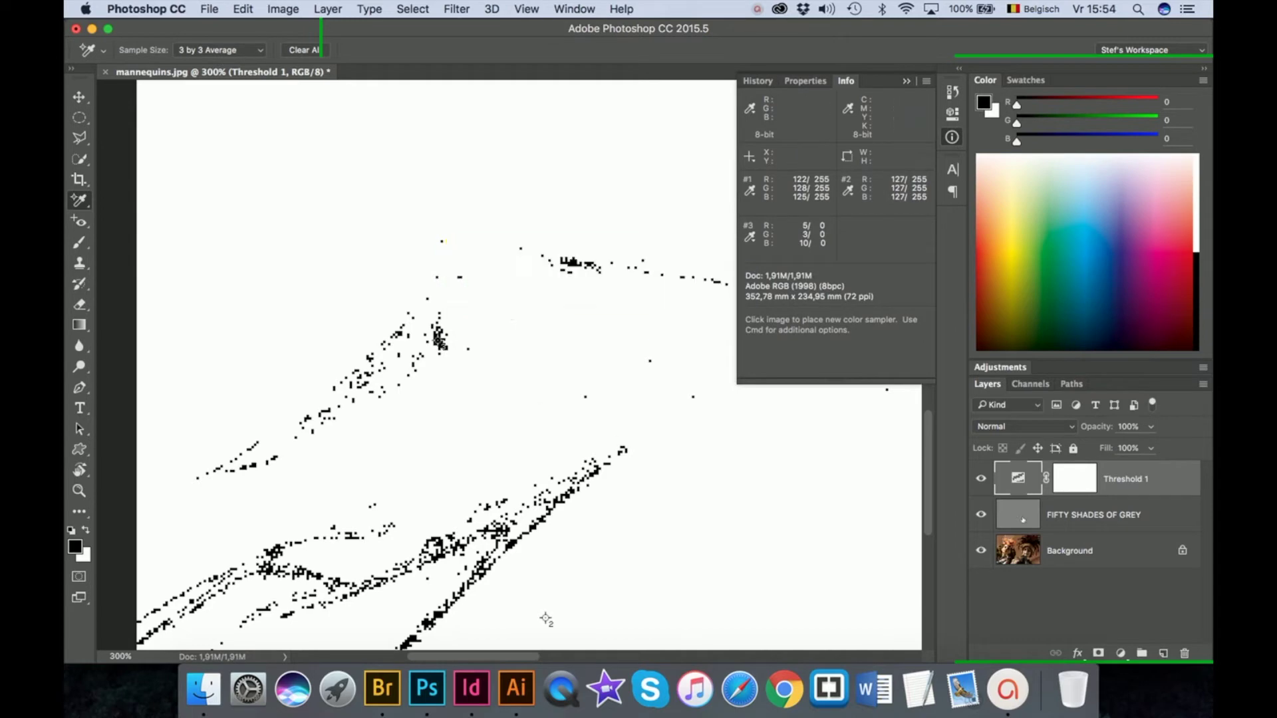
Step: Delete the FIFTY SHADES OF GREY and Threshold 1 layers, and collapse the sampler read-outs to reveal the whole image
{"action": "left_click_drag", "start_coordinate": [1157, 523], "coordinate": [1184, 653]}
{"action": "left_click_drag", "start_coordinate": [1124, 543], "coordinate": [1182, 653]}
{"action": "key", "text": "super+minus"}
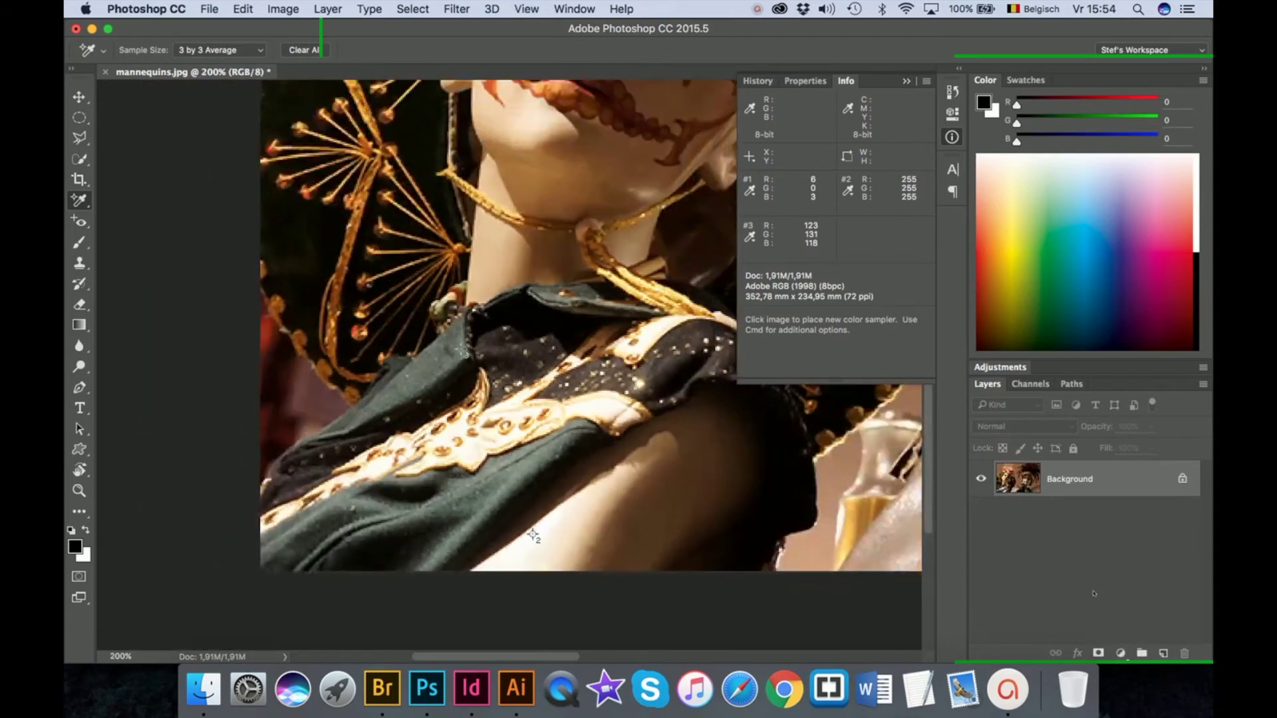
{"action": "key", "text": "super+minus"}
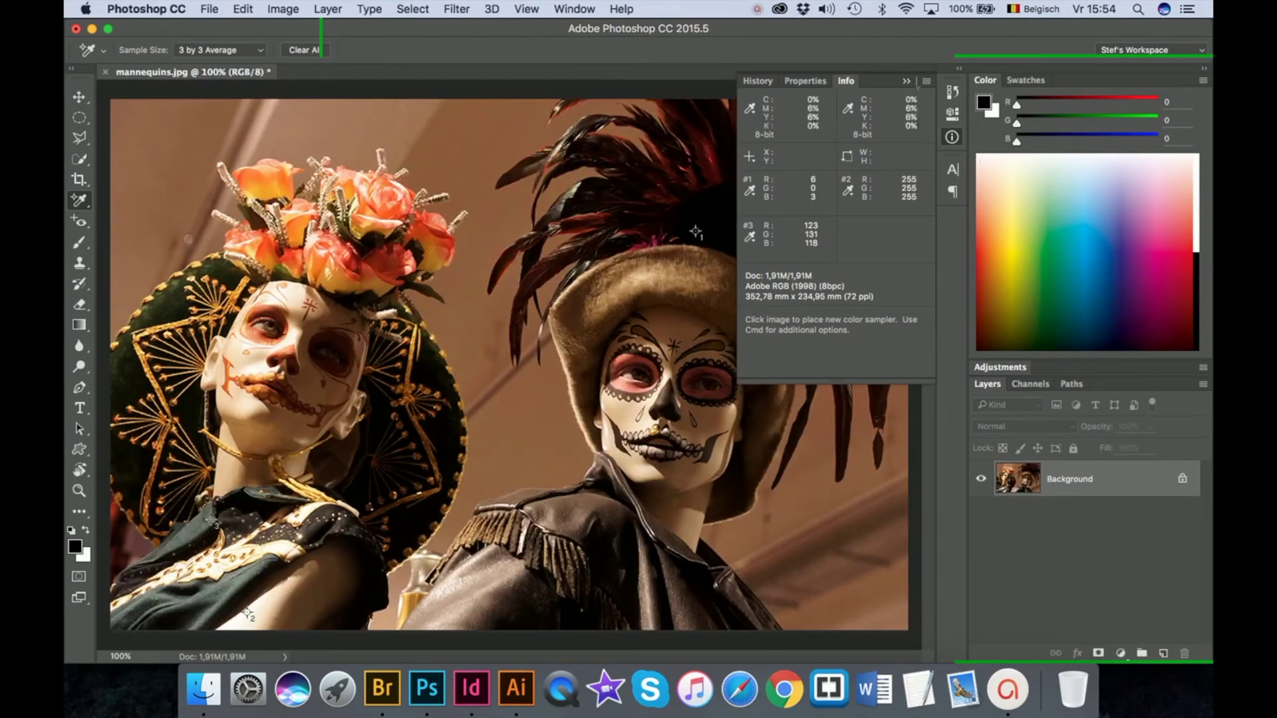
{"action": "left_click", "coordinate": [906, 82]}
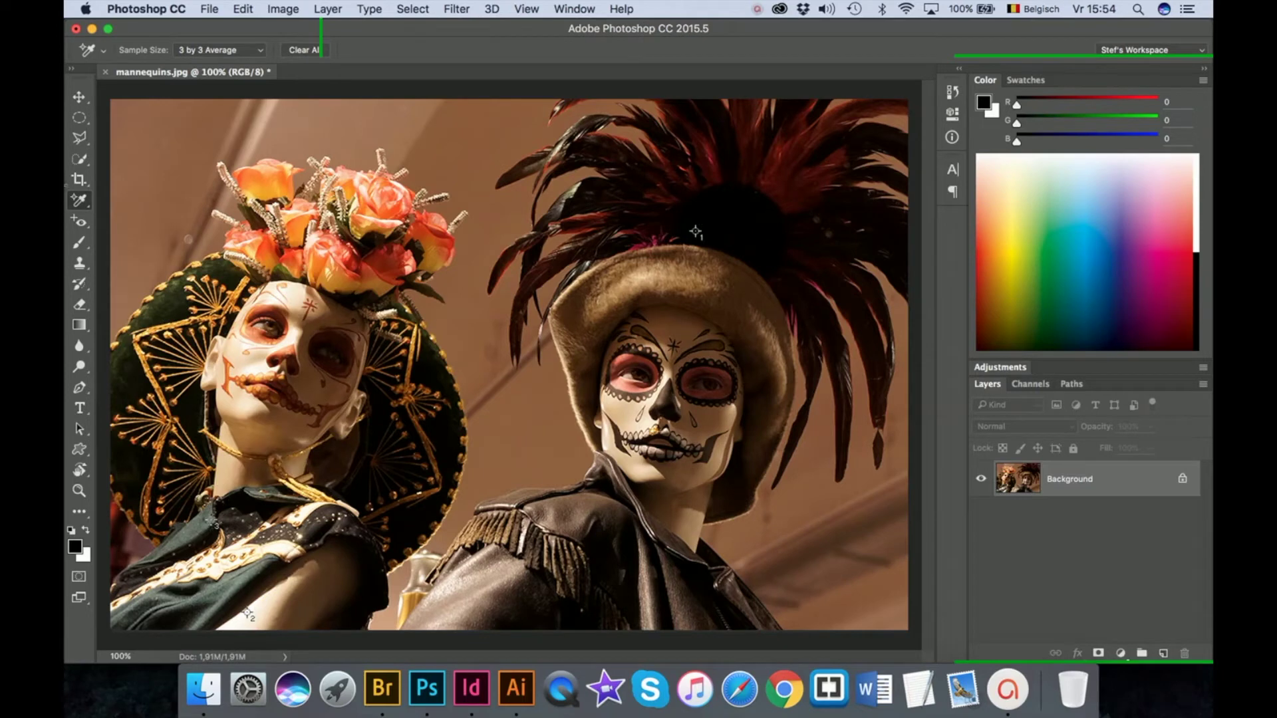
Step: Keep the Color Sampler Tool active and add a Curves adjustment layer above the Background
{"action": "left_click", "coordinate": [79, 200]}
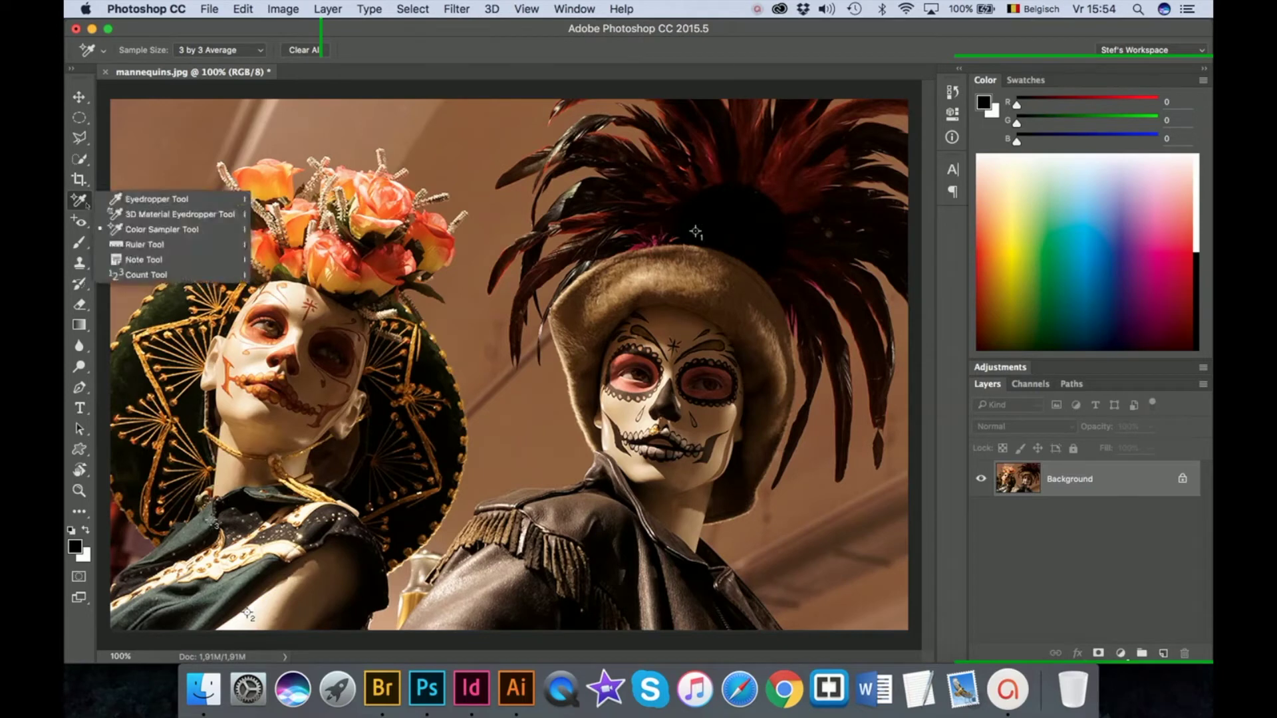
{"action": "left_click", "coordinate": [170, 230]}
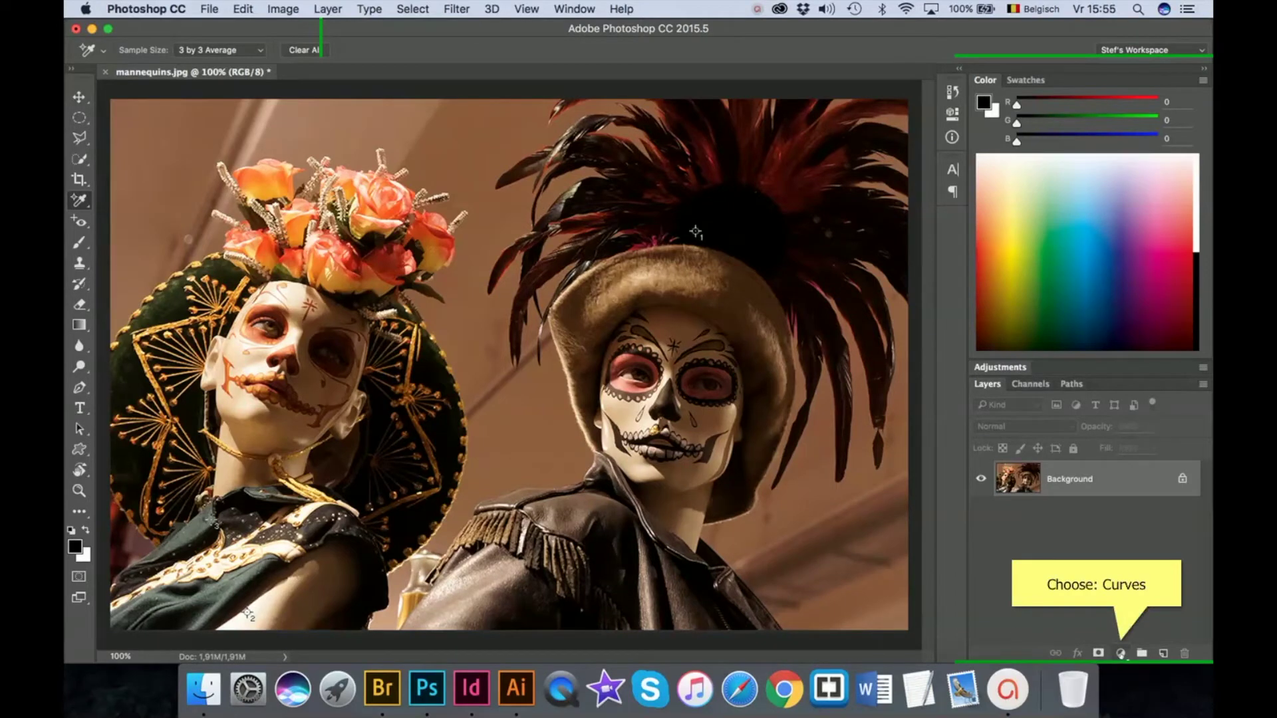
{"action": "left_click", "coordinate": [1119, 653]}
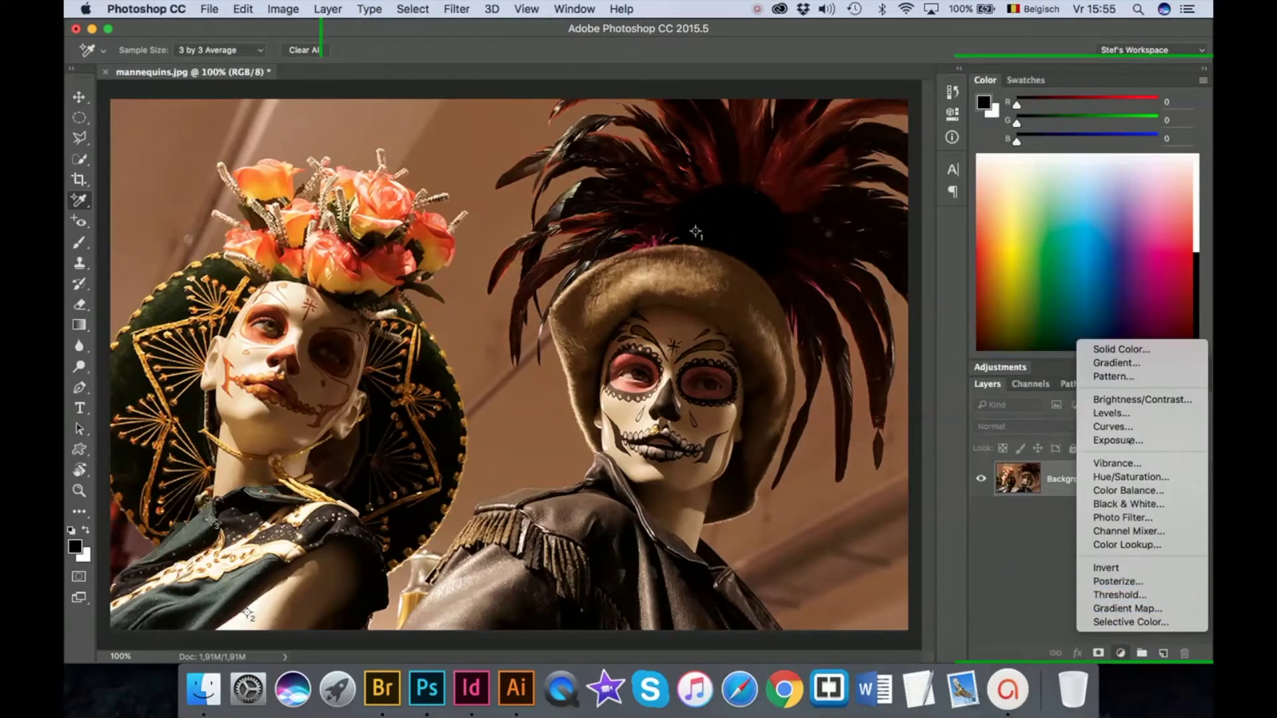
{"action": "left_click", "coordinate": [1121, 427]}
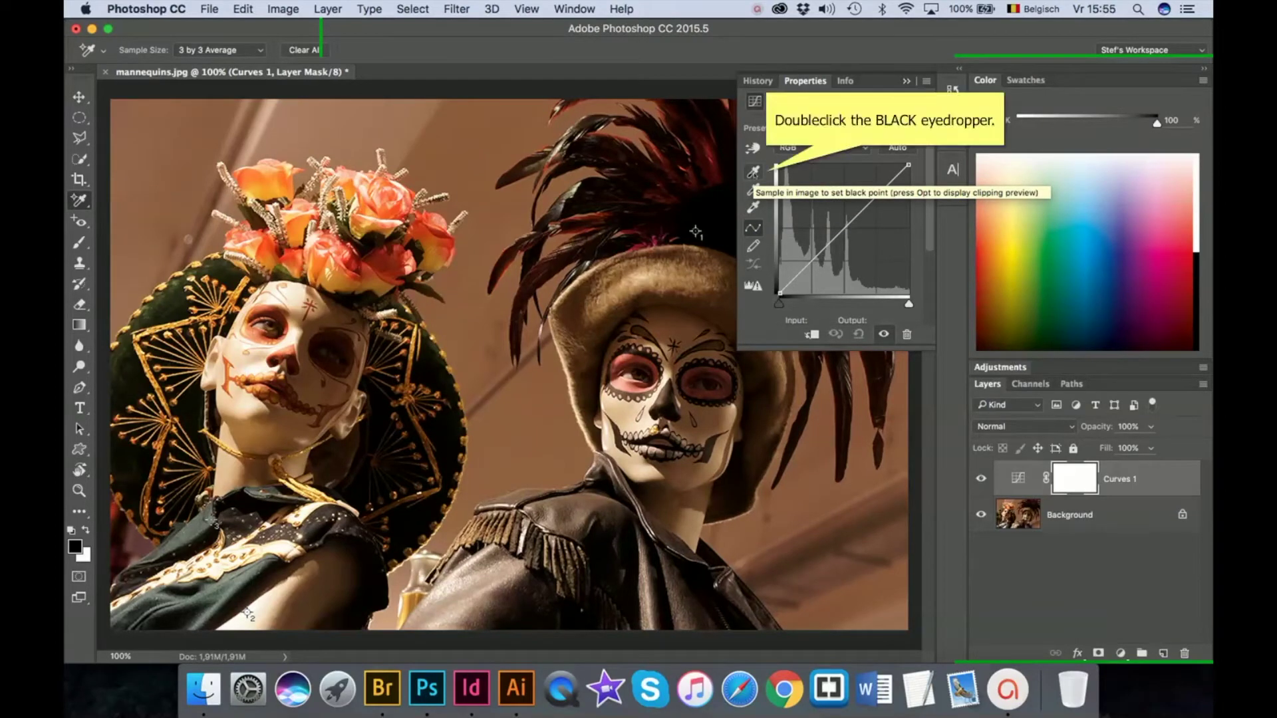
Step: Check the RGB values of the Curves black eyedropper's target shadow color, leaving them unedited
{"action": "double_click", "coordinate": [753, 173]}
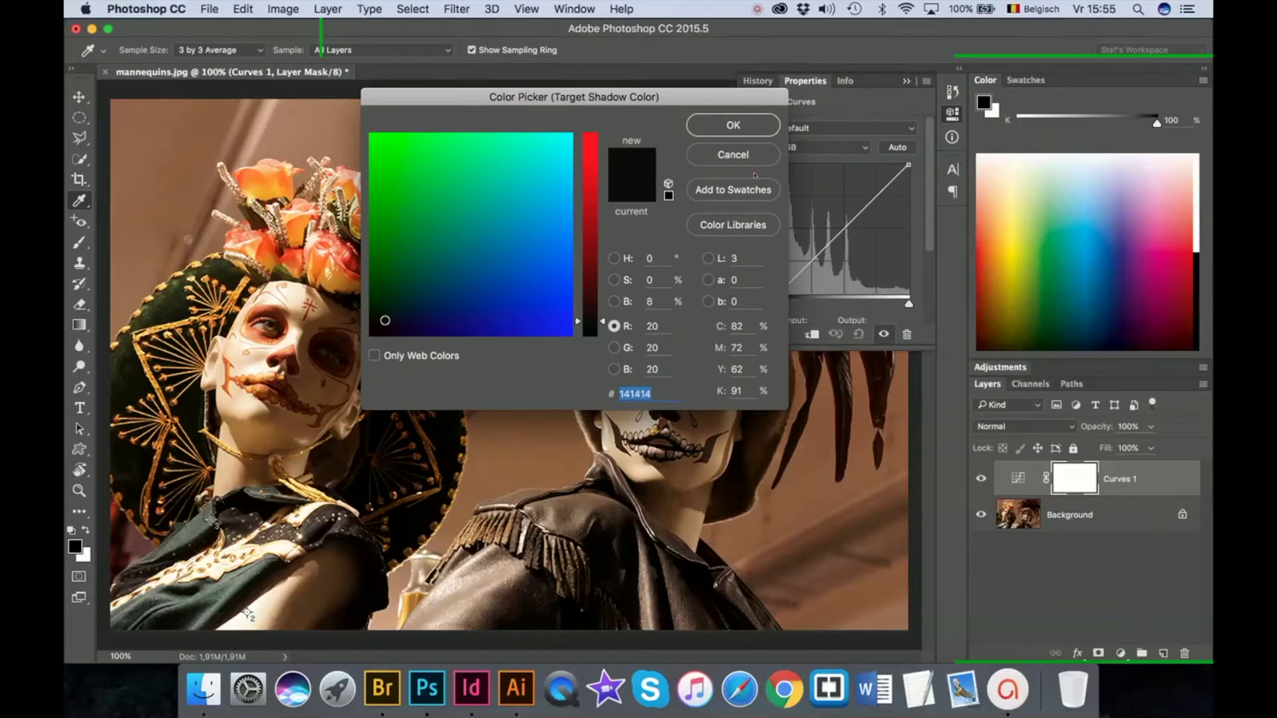
{"action": "key", "text": "Tab"}
{"action": "key", "text": "Tab"}
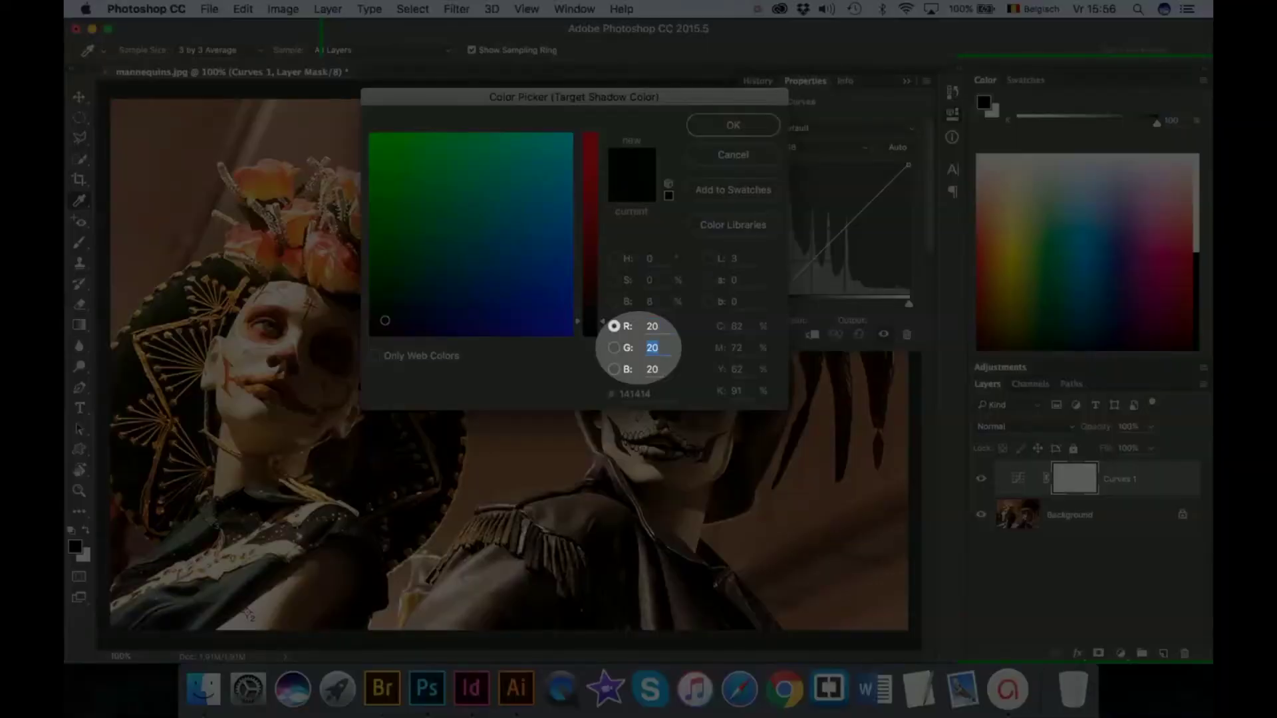
{"action": "key", "text": "Tab"}
{"action": "key", "text": "Tab"}
{"action": "key", "text": "Tab"}
{"action": "key", "text": "Tab"}
{"action": "key", "text": "Tab"}
{"action": "key", "text": "Tab"}
{"action": "key", "text": "Tab"}
{"action": "key", "text": "Tab"}
{"action": "key", "text": "Tab"}
{"action": "key", "text": "Tab"}
{"action": "key", "text": "Tab"}
{"action": "key", "text": "Tab"}
{"action": "key", "text": "Tab"}
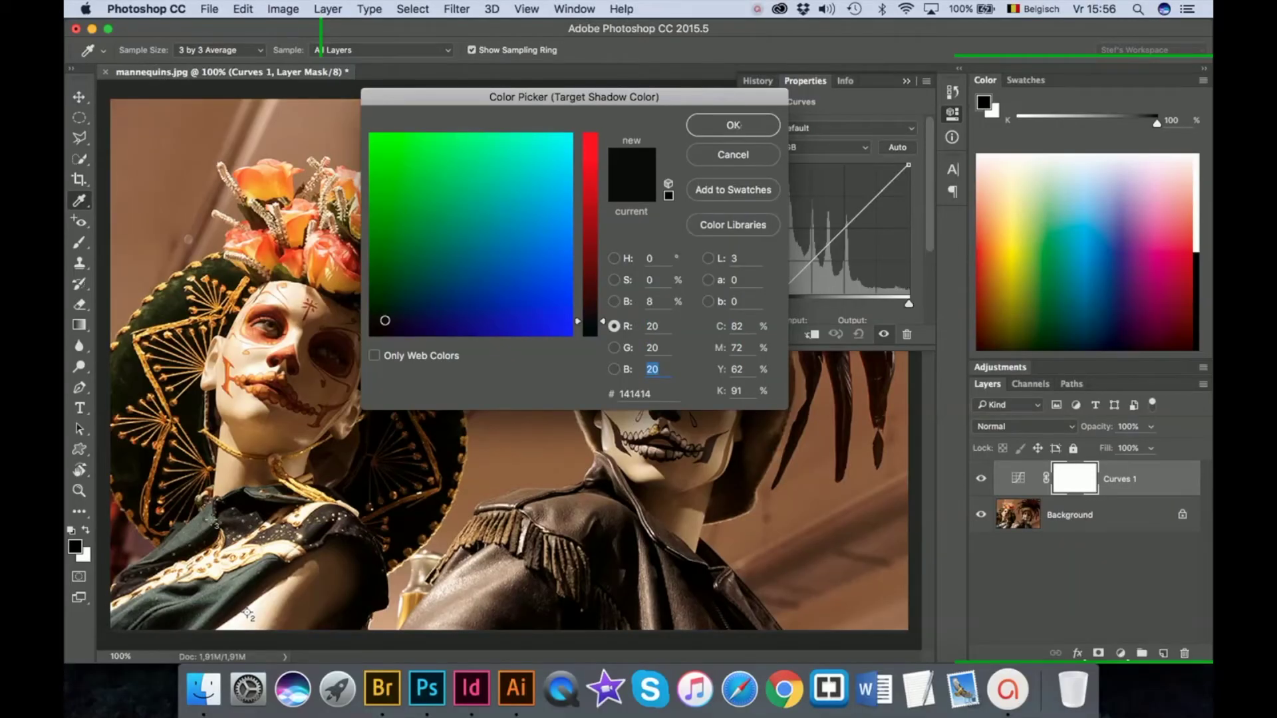
{"action": "left_click", "coordinate": [741, 155]}
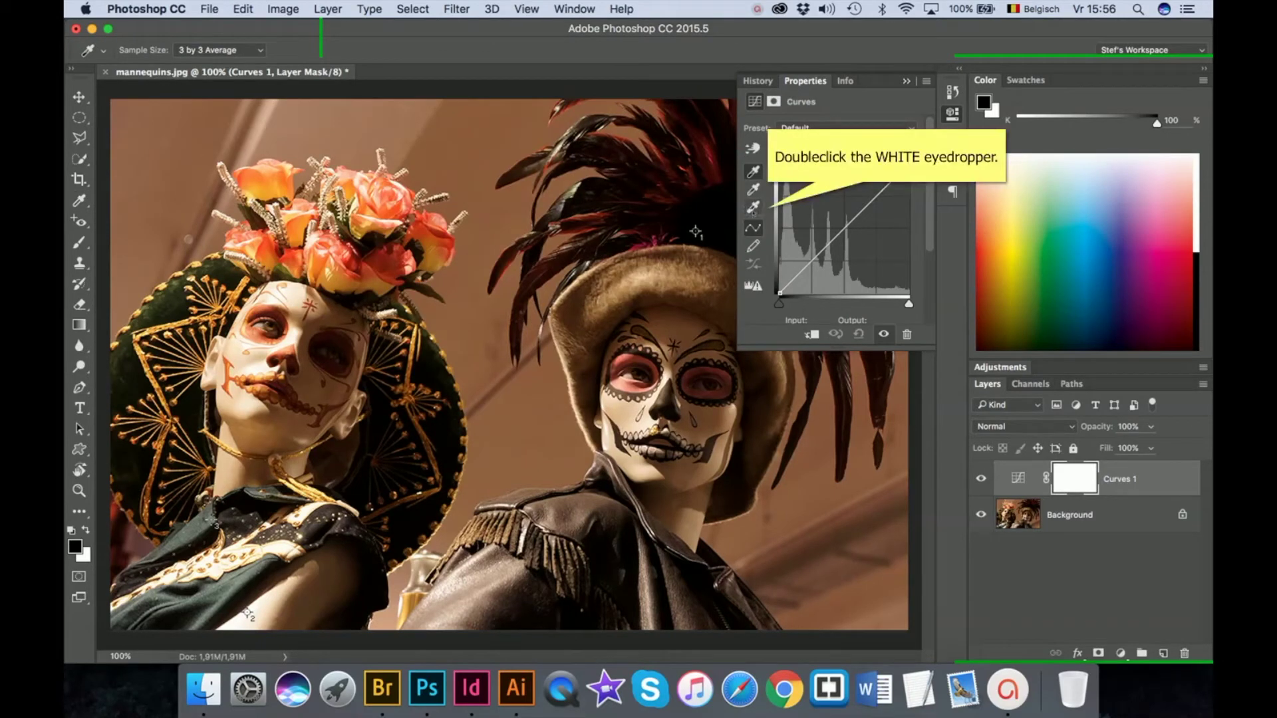
Step: Check the RGB values of the Curves white eyedropper's target highlight color, leaving them unedited
{"action": "double_click", "coordinate": [752, 209]}
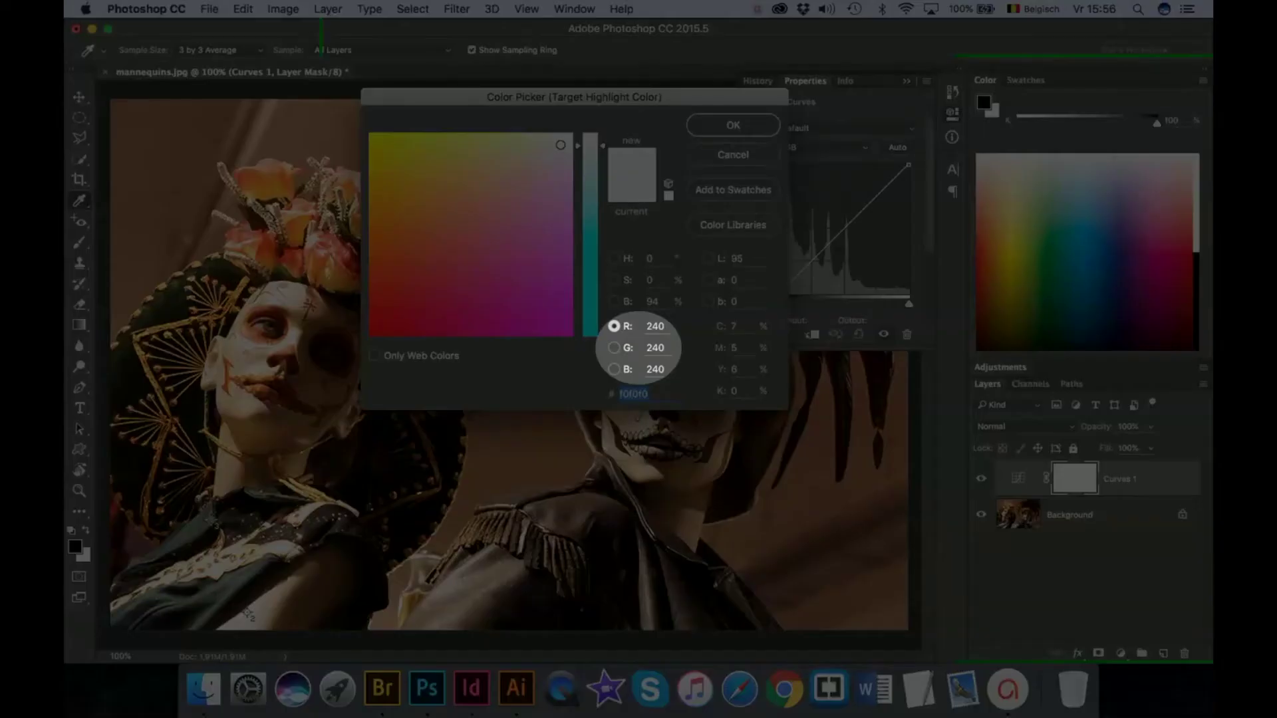
{"action": "left_click", "coordinate": [655, 325]}
{"action": "left_click", "coordinate": [655, 347]}
{"action": "left_click", "coordinate": [655, 369]}
{"action": "left_click", "coordinate": [655, 325]}
{"action": "left_click", "coordinate": [655, 347]}
{"action": "key", "text": "shift+Tab"}
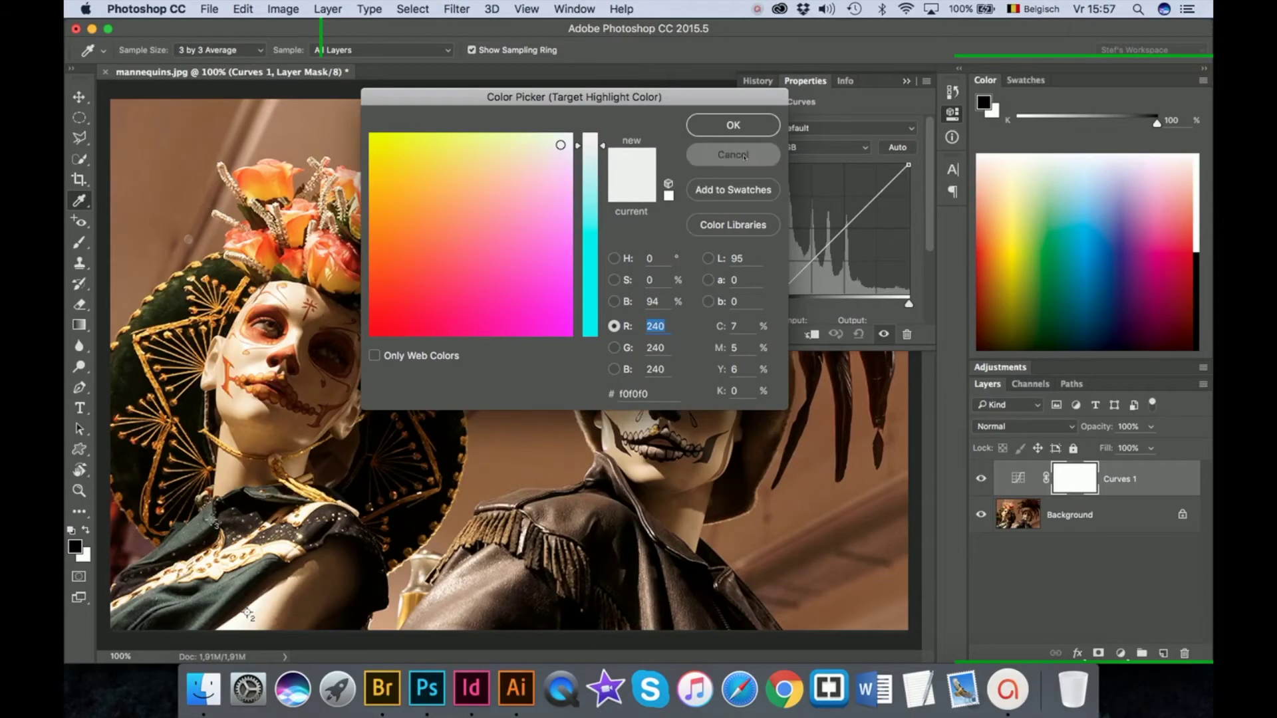
{"action": "key", "text": "Return"}
Step: Check the RGB values of the Curves gray eyedropper's target midtone color, leaving them unedited
{"action": "double_click", "coordinate": [752, 190]}
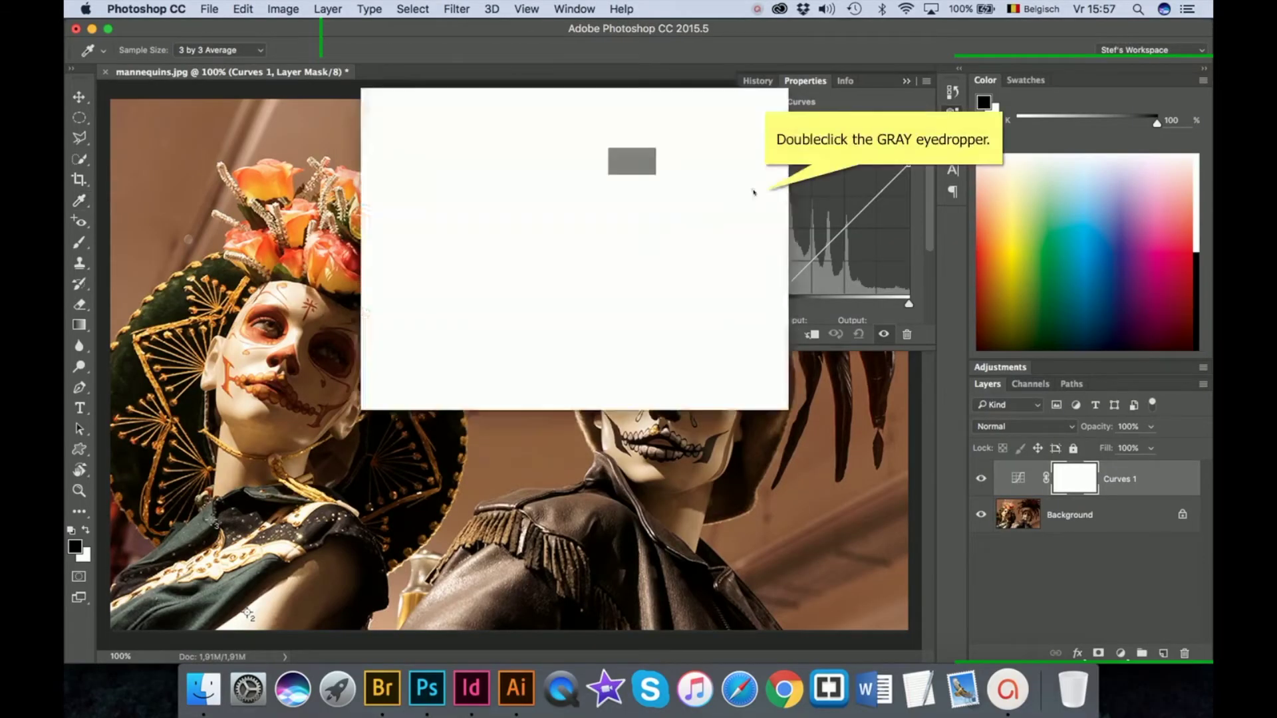
{"action": "left_click", "coordinate": [655, 326]}
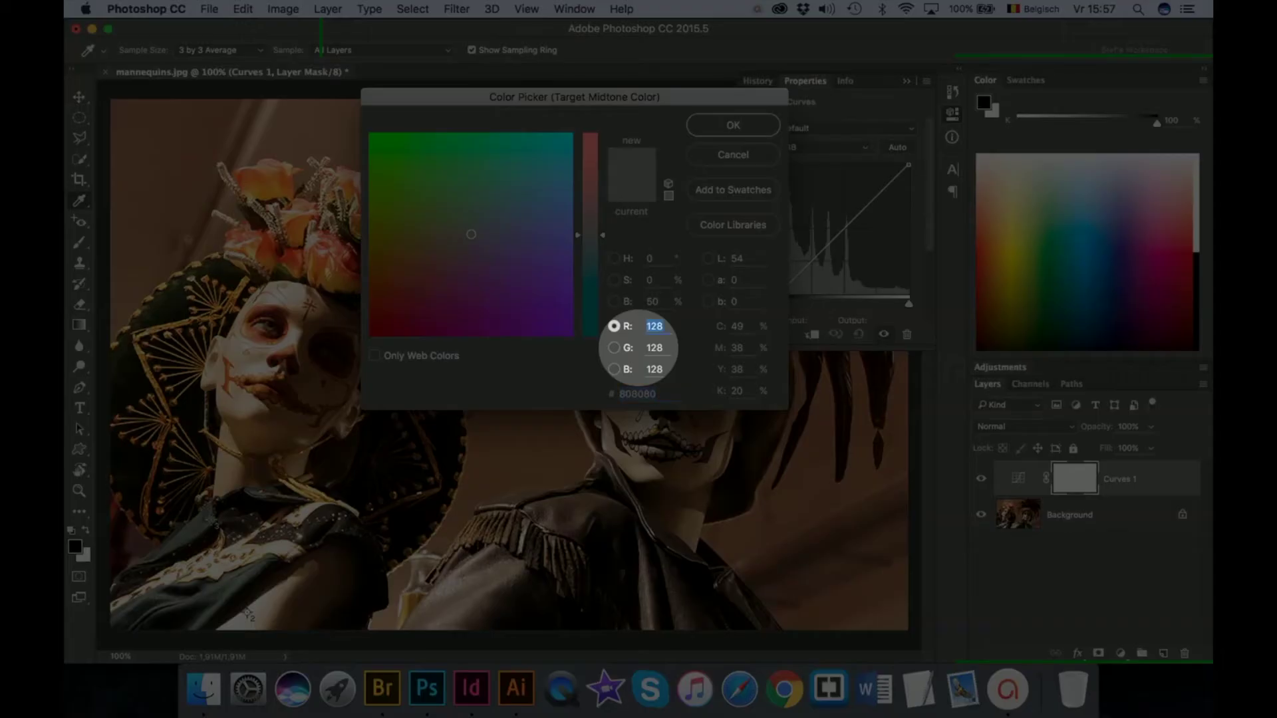
{"action": "key", "text": "Tab"}
{"action": "key", "text": "Tab"}
{"action": "key", "text": "Return"}
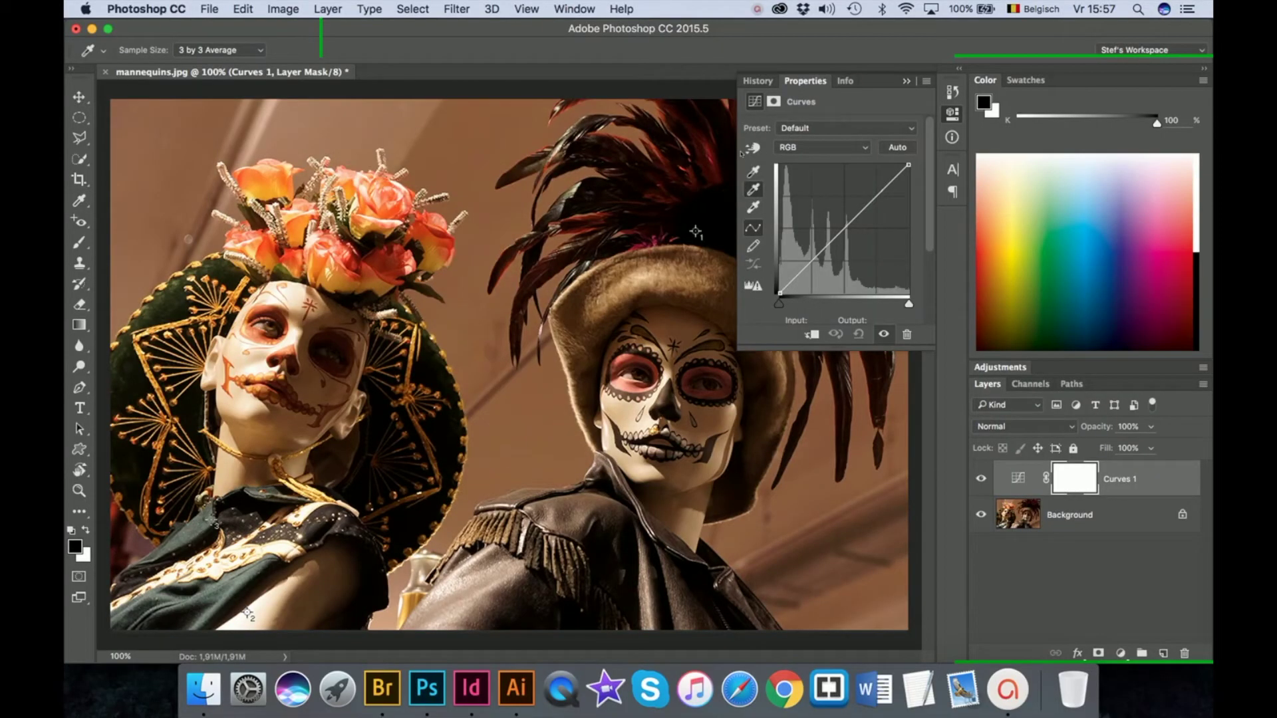
Step: Set the black point by sampling color sampler mark 1 in the dark feathers with the Curves black eyedropper
{"action": "left_click", "coordinate": [752, 172]}
{"action": "scroll", "coordinate": [695, 232], "scroll_direction": "up", "scroll_amount": 4}
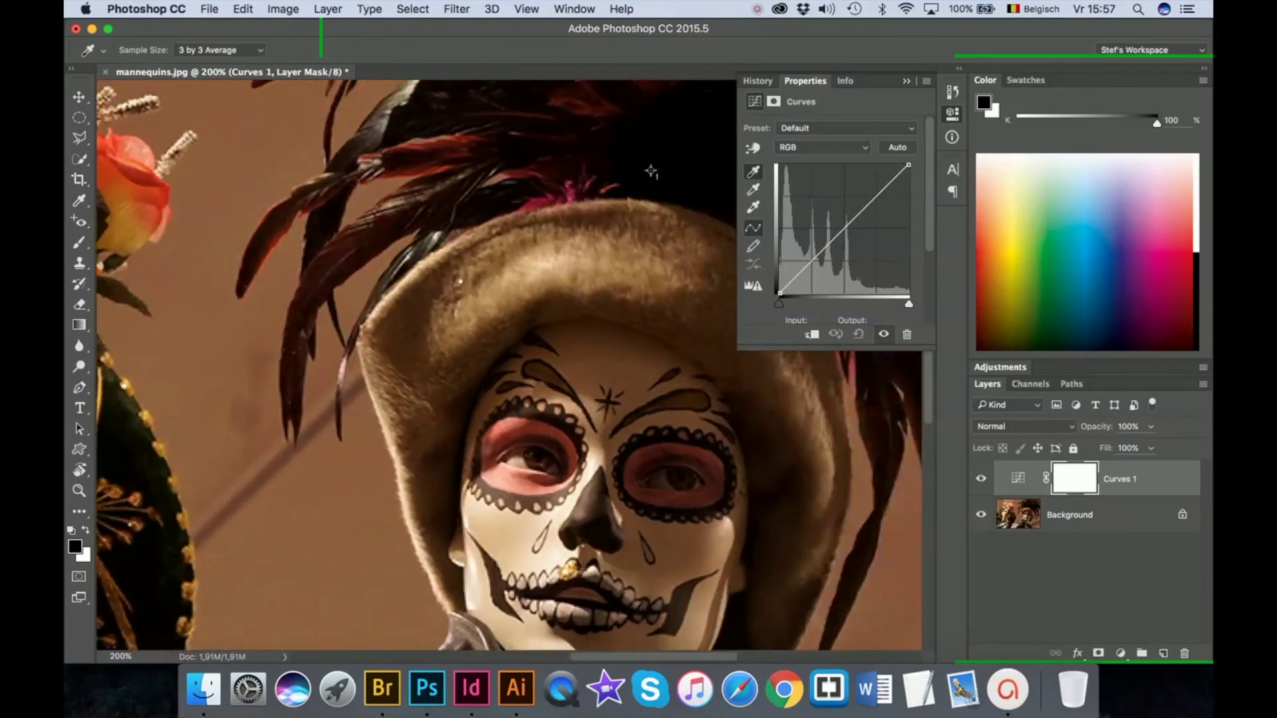
{"action": "left_click_drag", "start_coordinate": [650, 171], "coordinate": [577, 196]}
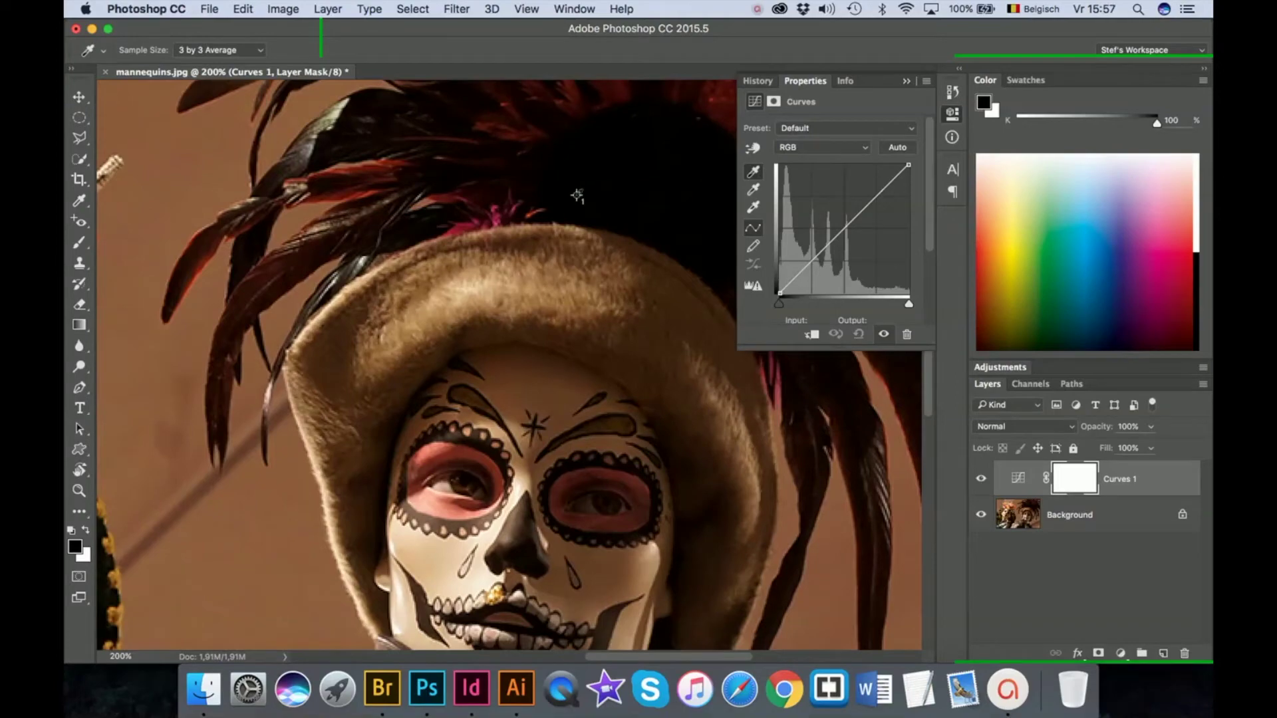
{"action": "left_click", "coordinate": [577, 195]}
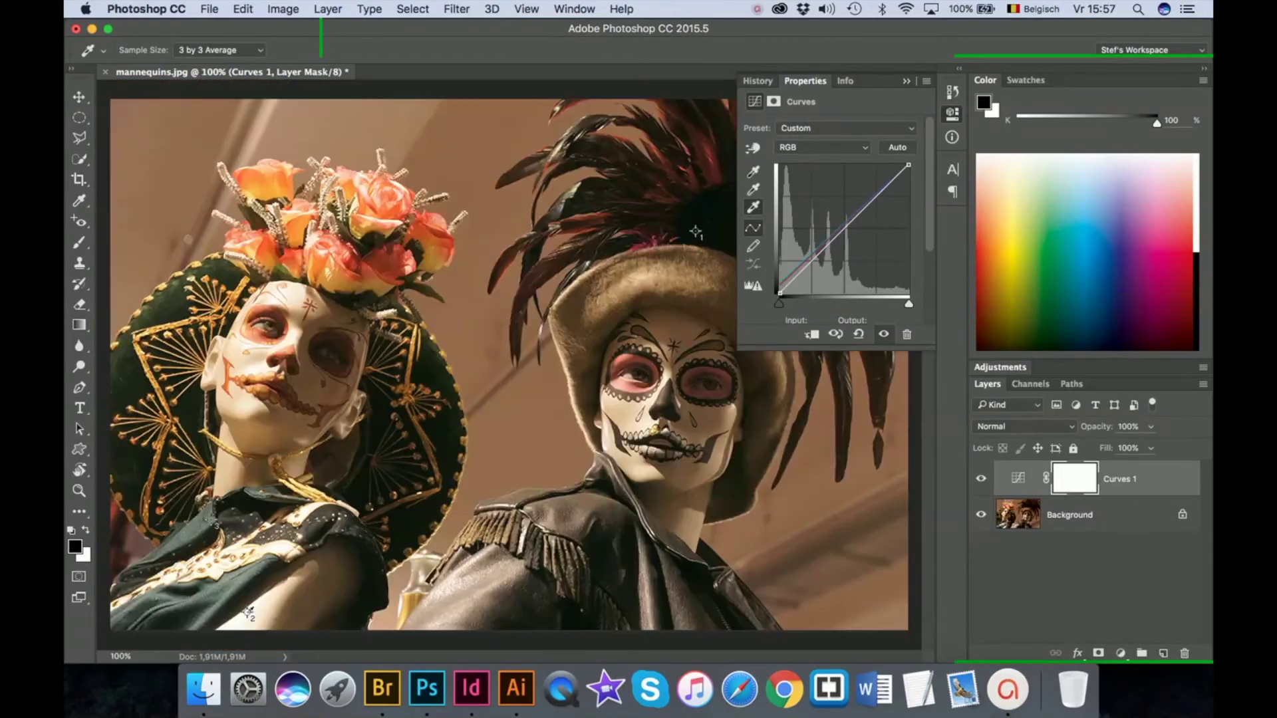
Step: Set the white point by sampling color sampler mark 2 on the bright arm with the Curves white eyedropper
{"action": "key", "text": "super+plus"}
{"action": "key", "text": "super+plus"}
{"action": "left_click_drag", "start_coordinate": [299, 576], "coordinate": [554, 263]}
{"action": "key", "text": "super+plus"}
{"action": "left_click_drag", "start_coordinate": [364, 519], "coordinate": [596, 276]}
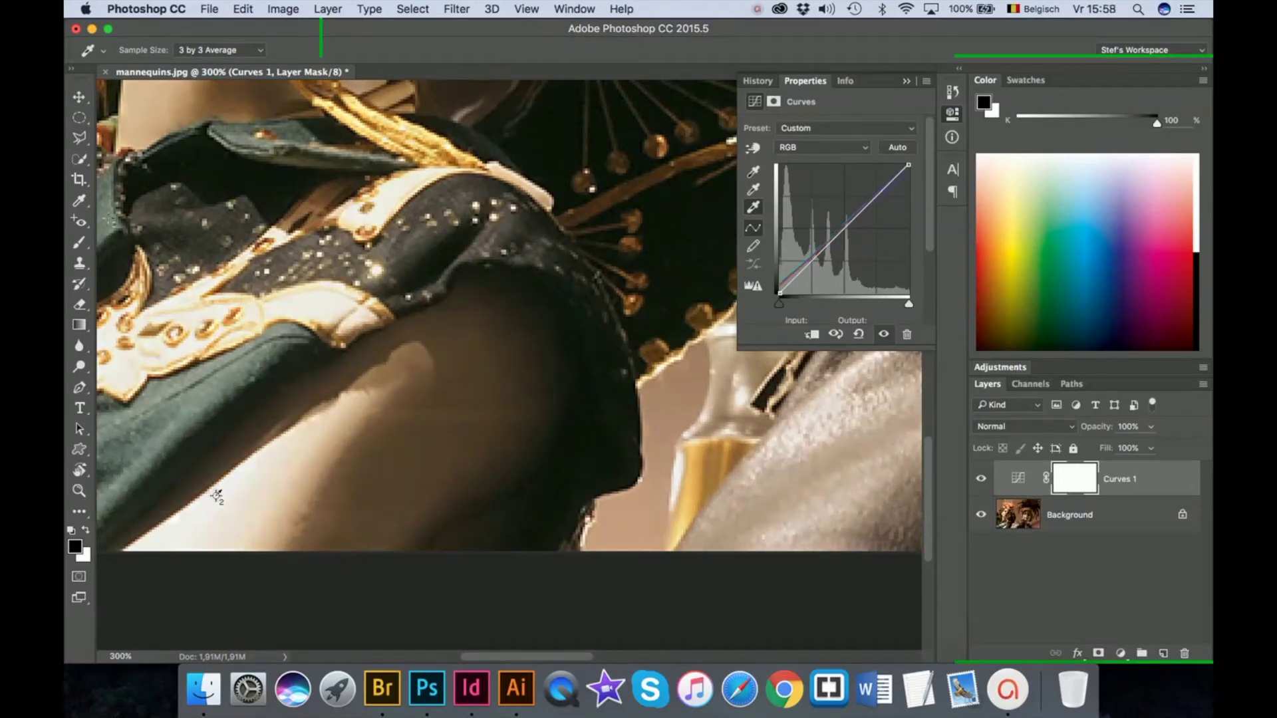
{"action": "left_click_drag", "start_coordinate": [216, 497], "coordinate": [435, 532]}
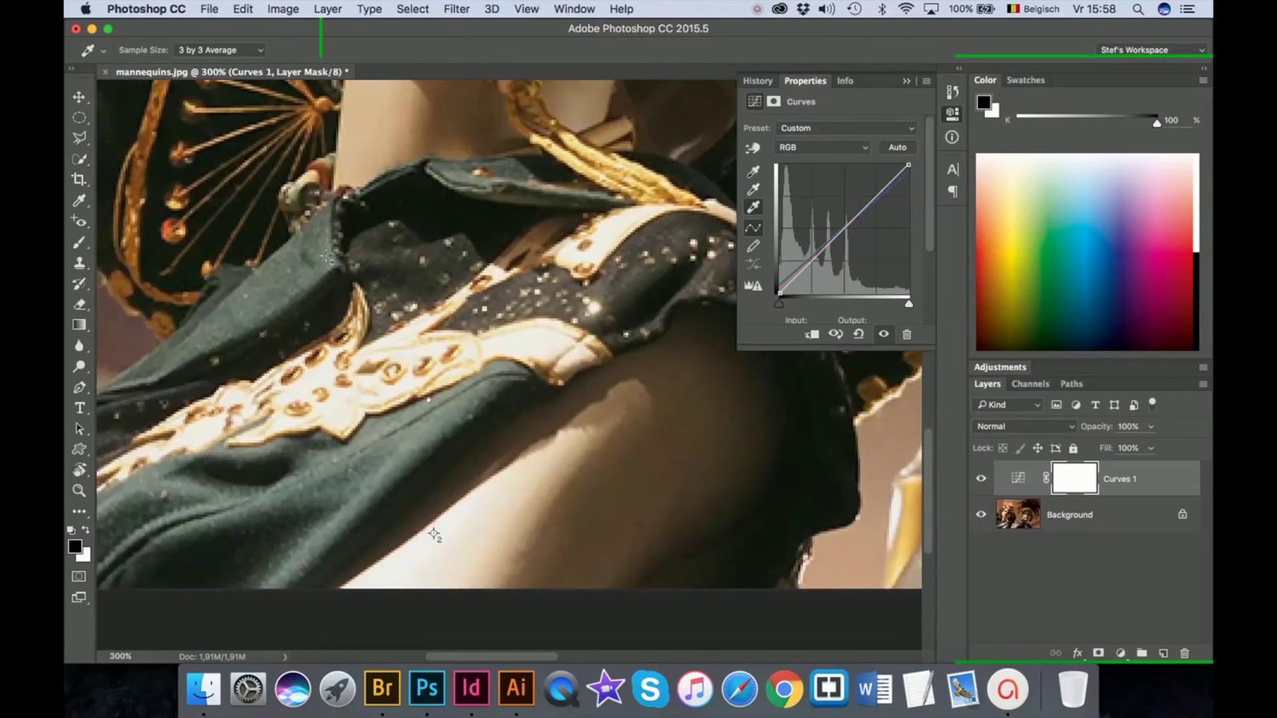
Step: Neutralize the midtones by sampling the marked neutral gray point with the Curves gray eyedropper
{"action": "left_click", "coordinate": [751, 191]}
{"action": "left_click", "coordinate": [433, 534]}
{"action": "key", "text": "super+minus"}
{"action": "key", "text": "super+minus"}
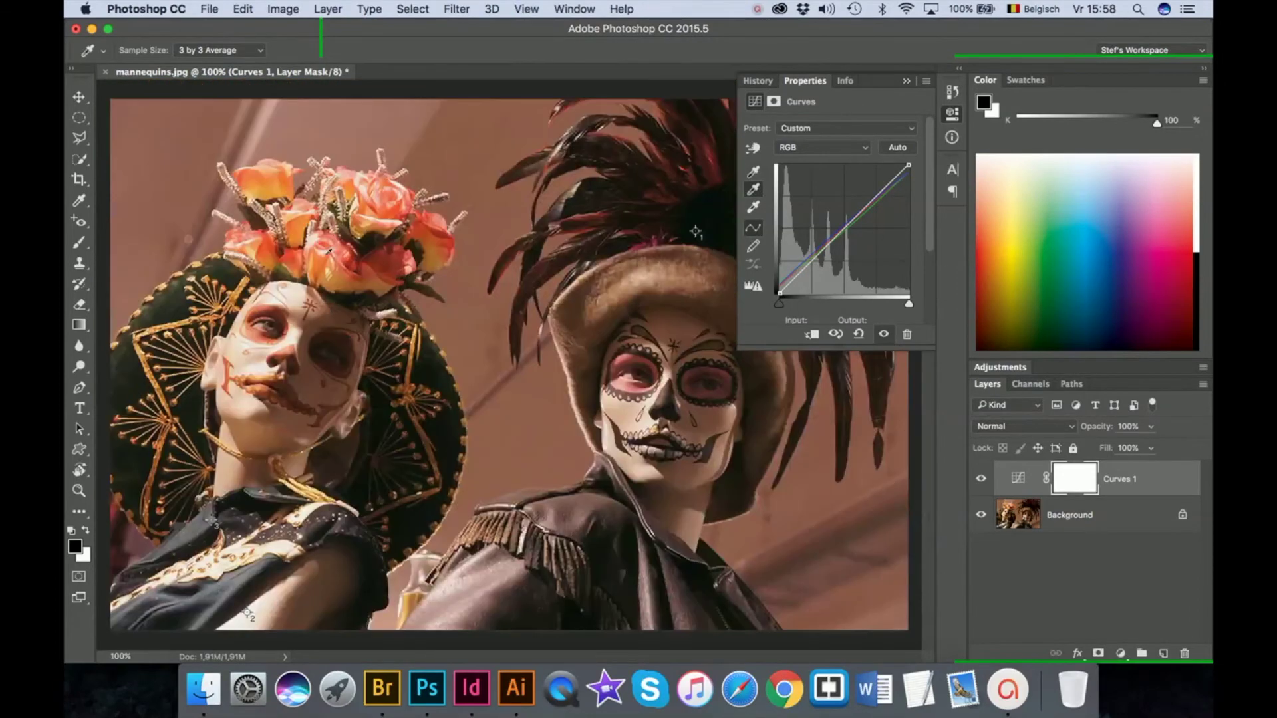
Step: Compare the image before and after correction by toggling the Curves 1 layer's visibility, leaving it visible
{"action": "key", "text": "super+minus"}
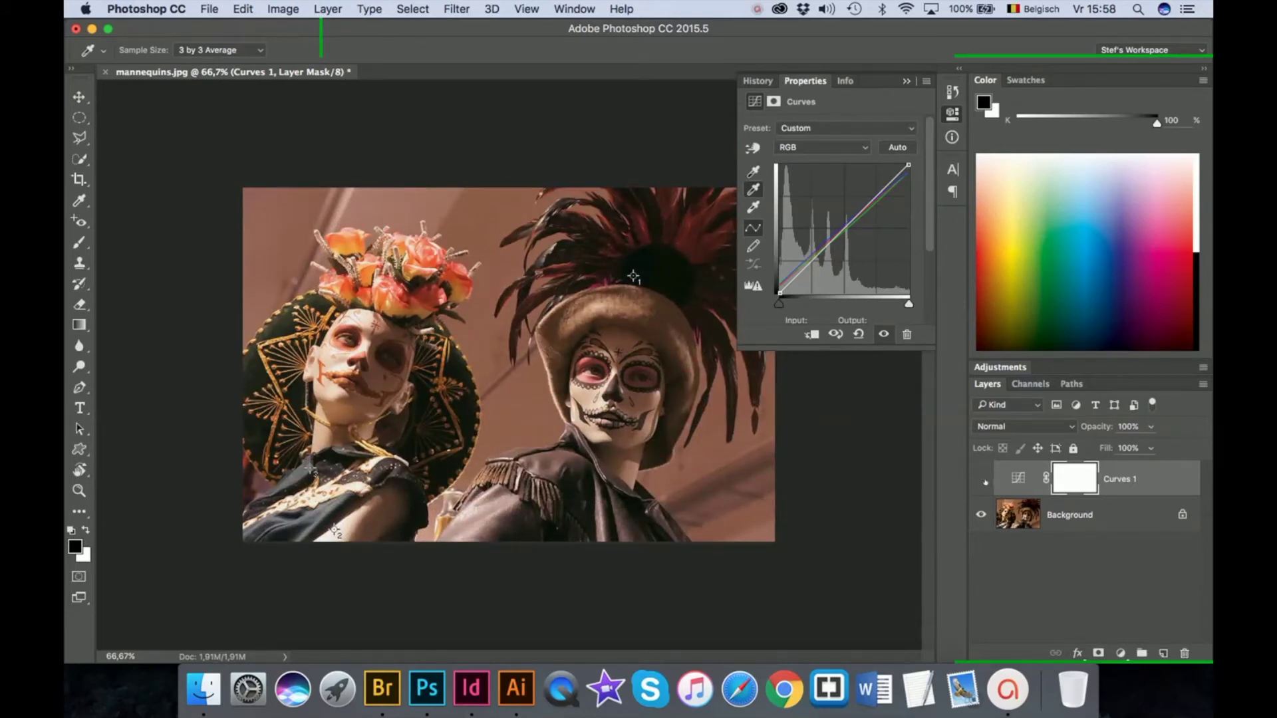
{"action": "left_click", "coordinate": [980, 478]}
{"action": "left_click", "coordinate": [981, 479]}
{"action": "left_click", "coordinate": [980, 479]}
{"action": "left_click", "coordinate": [981, 478]}
{"action": "left_click", "coordinate": [980, 479]}
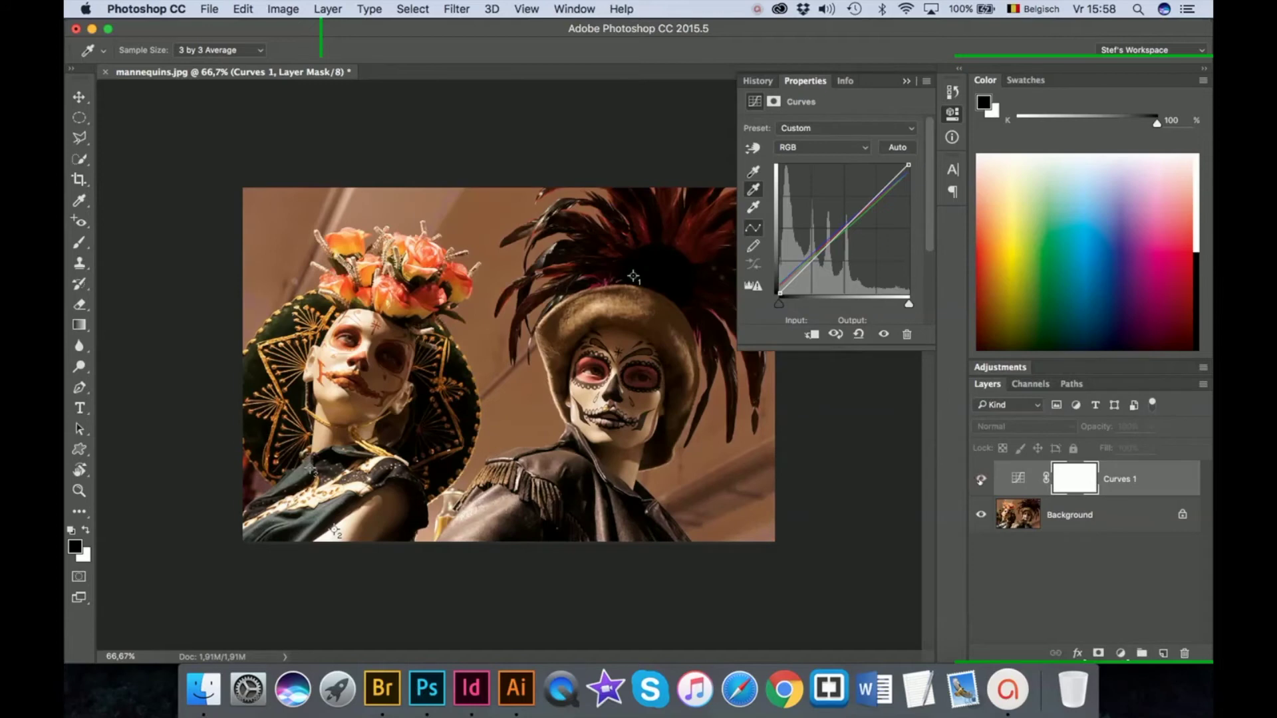
{"action": "left_click", "coordinate": [981, 478]}
Step: Select the Background layer and check the Color Sampler Tool's options, returning to the Eyedropper Tool
{"action": "left_click", "coordinate": [1028, 525]}
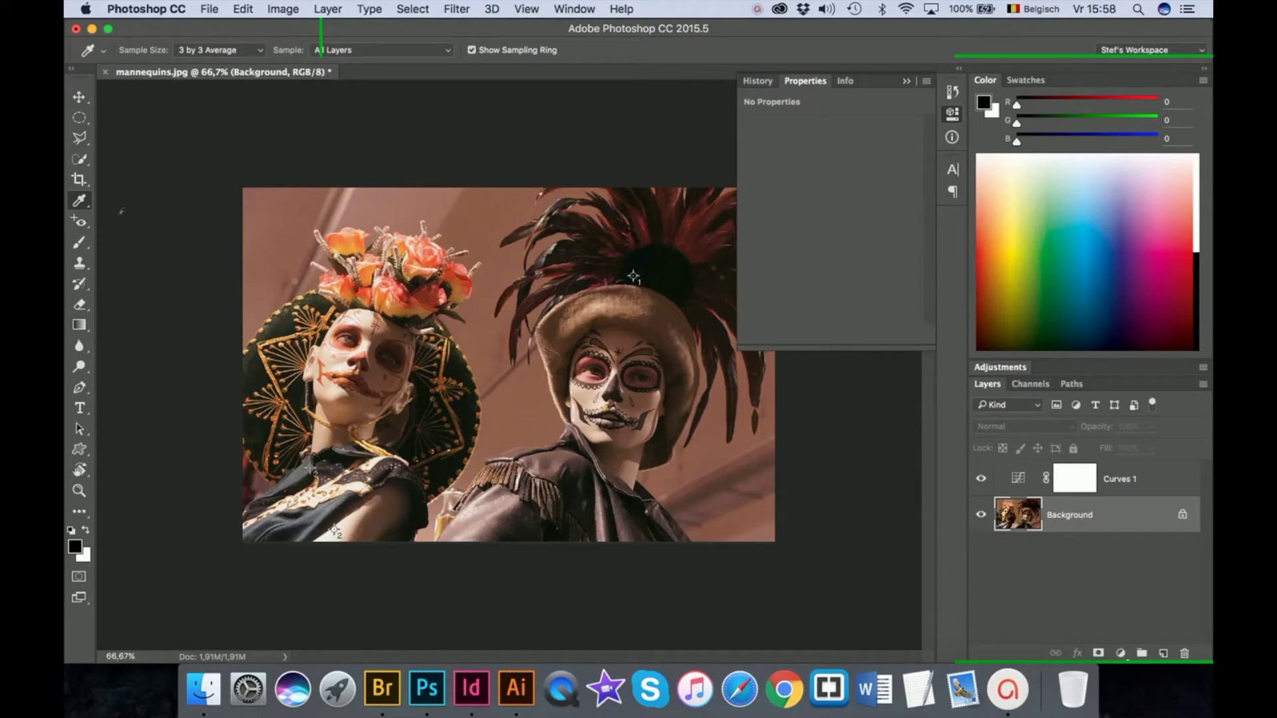
{"action": "left_click_drag", "start_coordinate": [79, 200], "coordinate": [153, 226]}
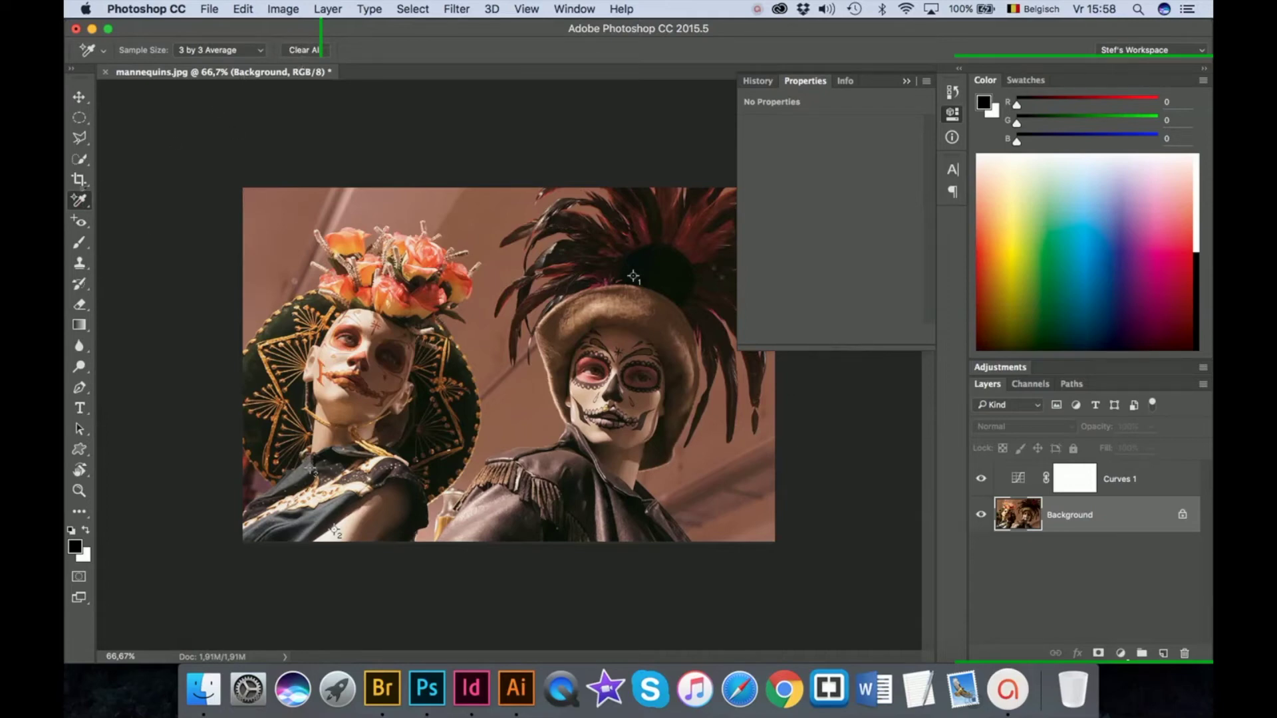
{"action": "left_click_drag", "start_coordinate": [79, 200], "coordinate": [161, 198]}
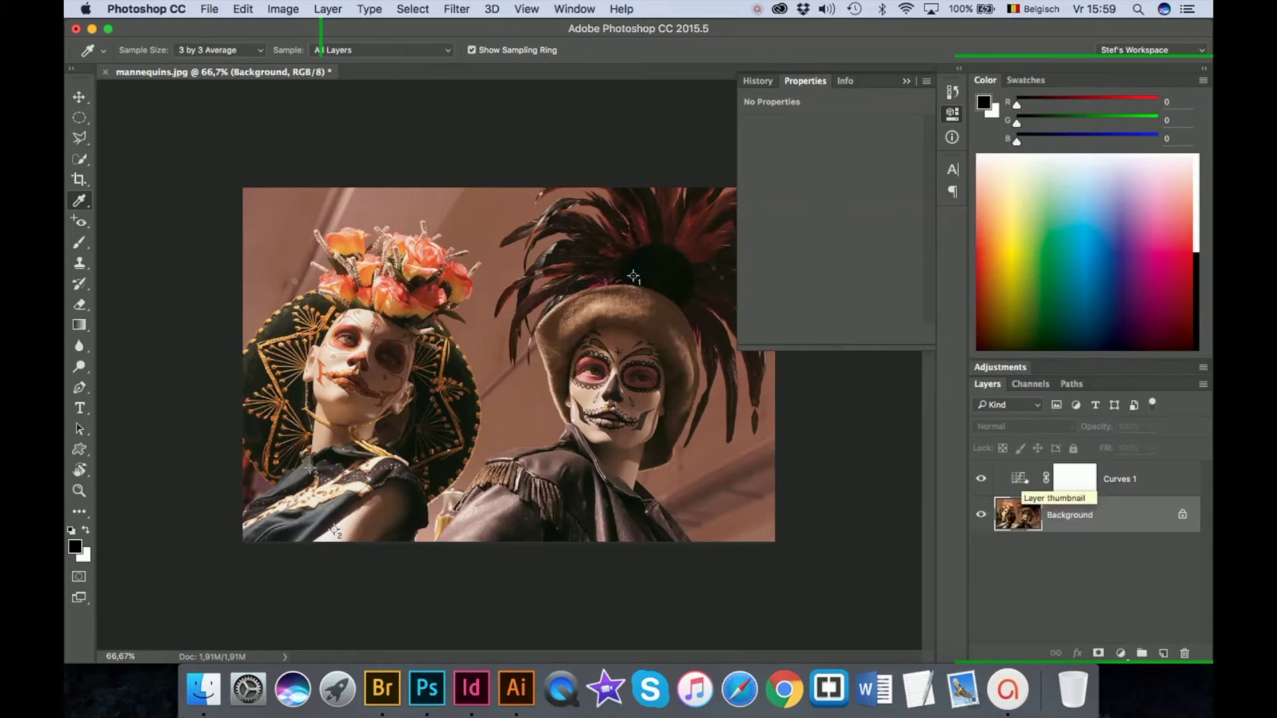
Step: Shape the Curves 1 RGB curve for more contrast, raising the midtones and highlights and anchoring a point in the shadows
{"action": "left_click", "coordinate": [1017, 478]}
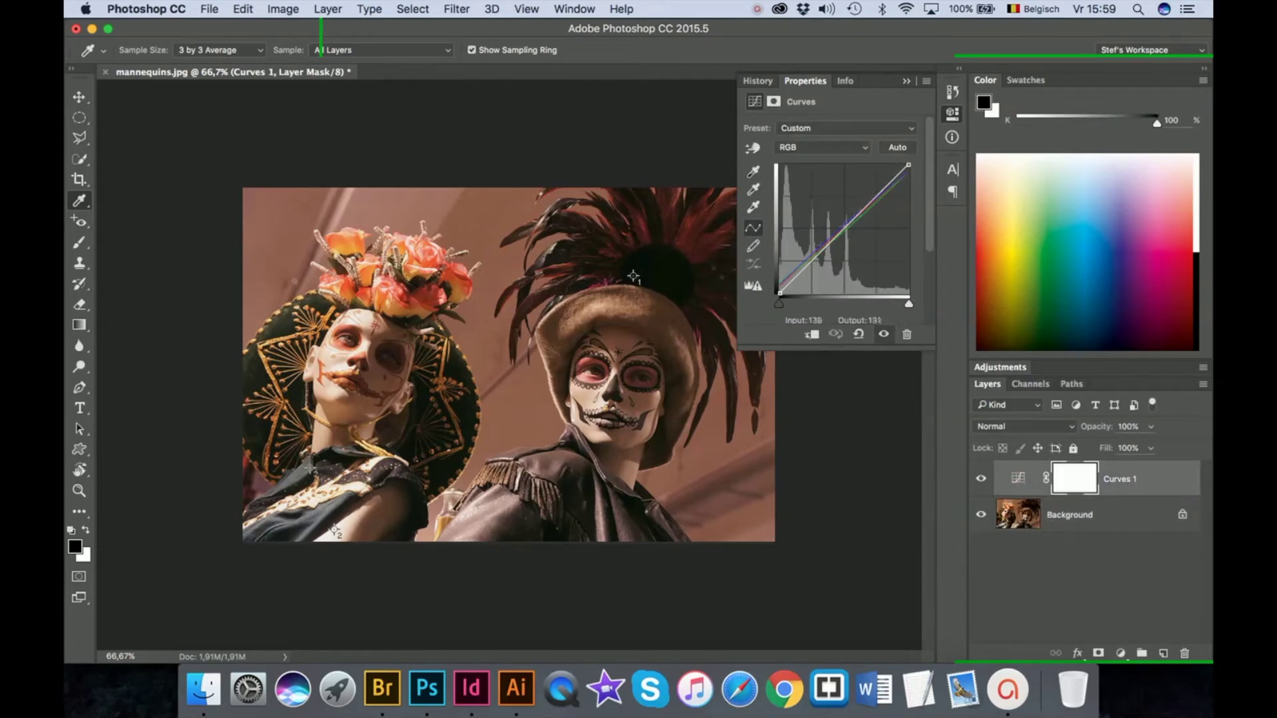
{"action": "left_click_drag", "start_coordinate": [633, 276], "coordinate": [633, 276]}
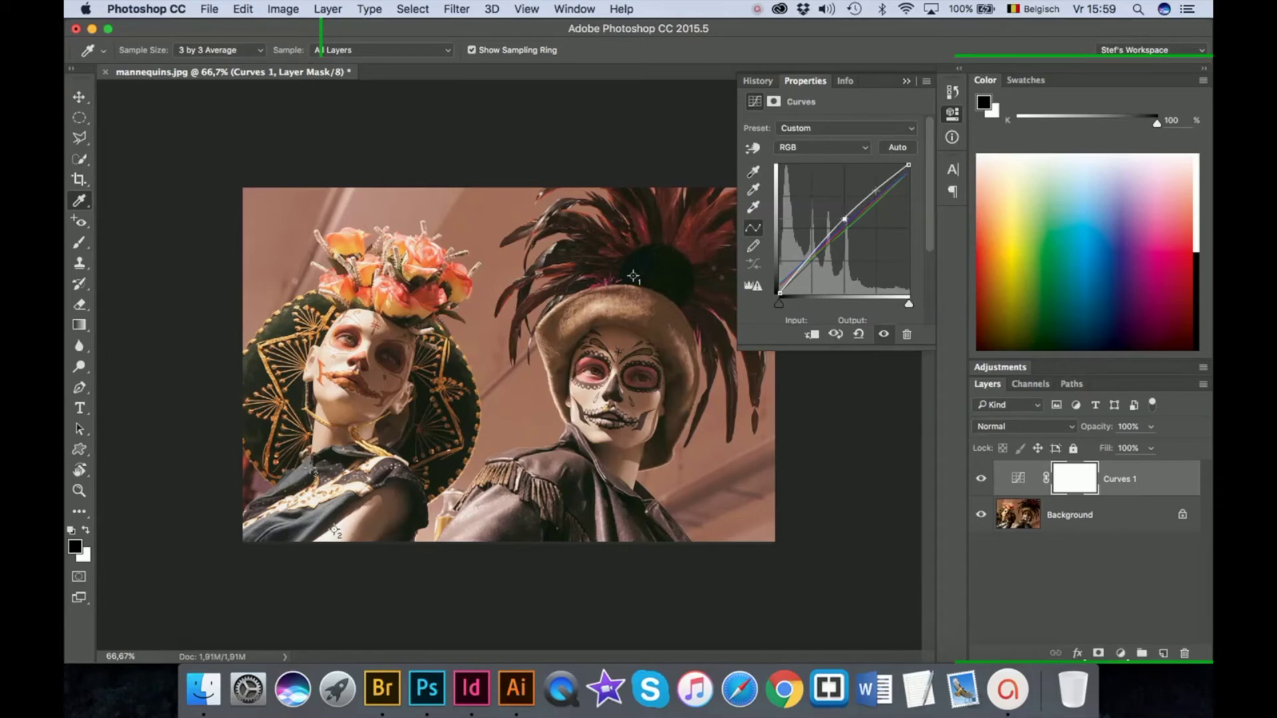
{"action": "left_click_drag", "start_coordinate": [875, 190], "coordinate": [874, 186]}
{"action": "left_click", "coordinate": [812, 260]}
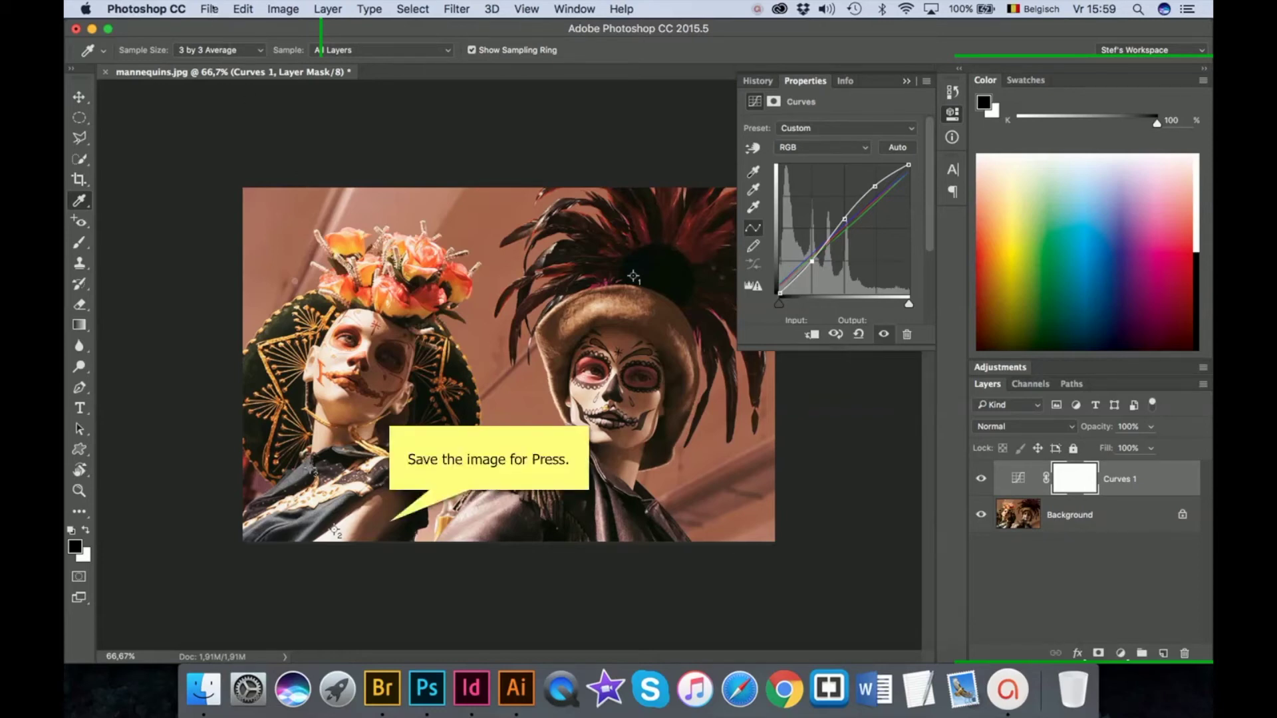
Step: Set up saving the image as a TIFF copy with Layers excluded and the Adobe RGB (1998) profile embedded
{"action": "left_click", "coordinate": [210, 8]}
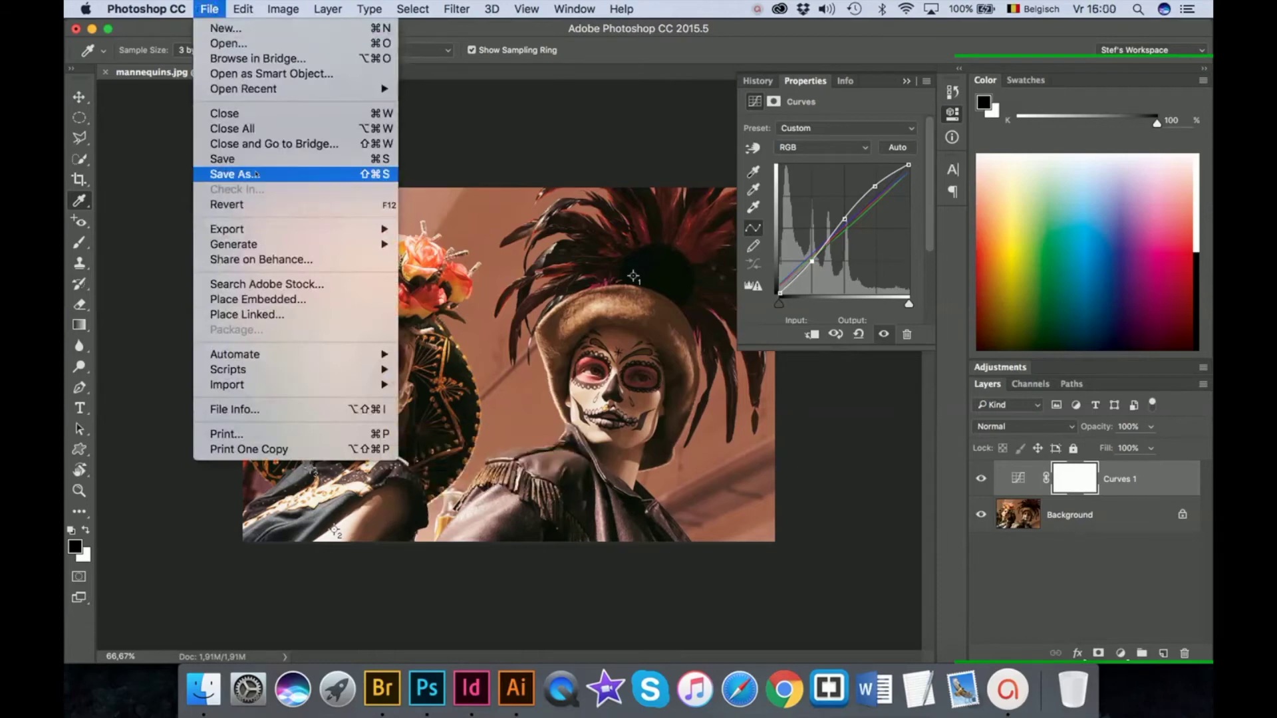
{"action": "left_click", "coordinate": [256, 174]}
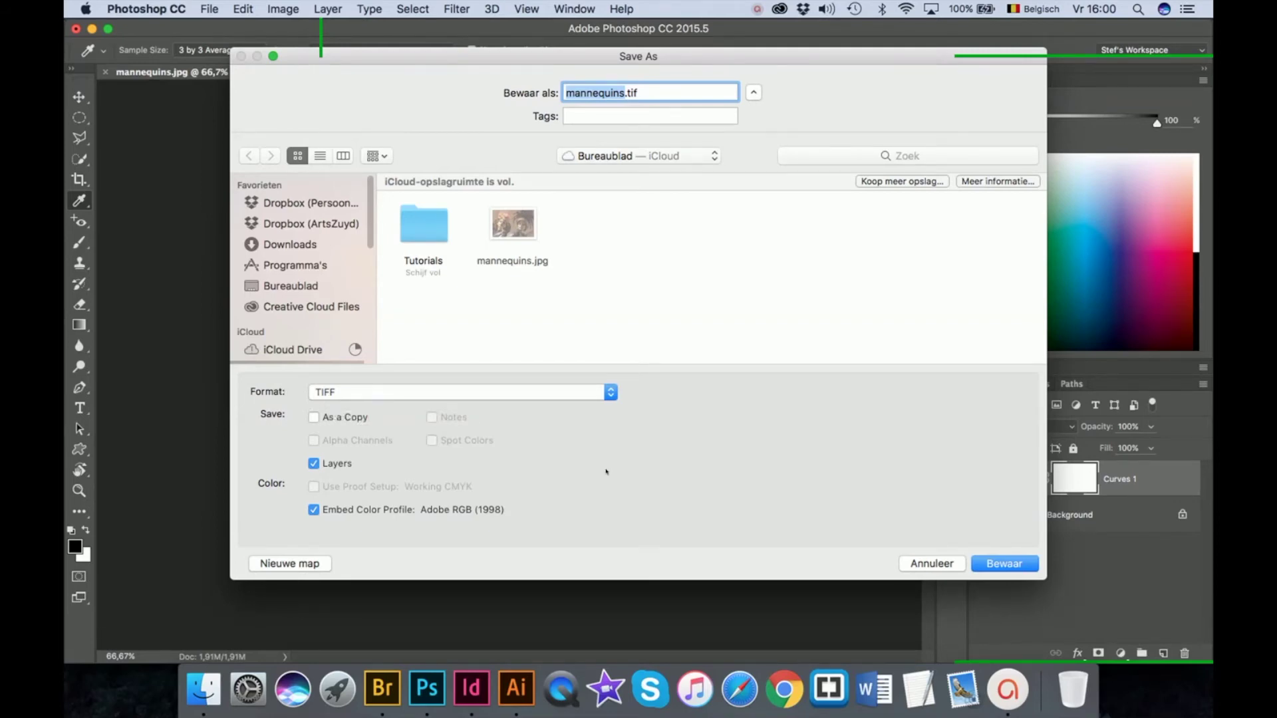
{"action": "left_click", "coordinate": [606, 392]}
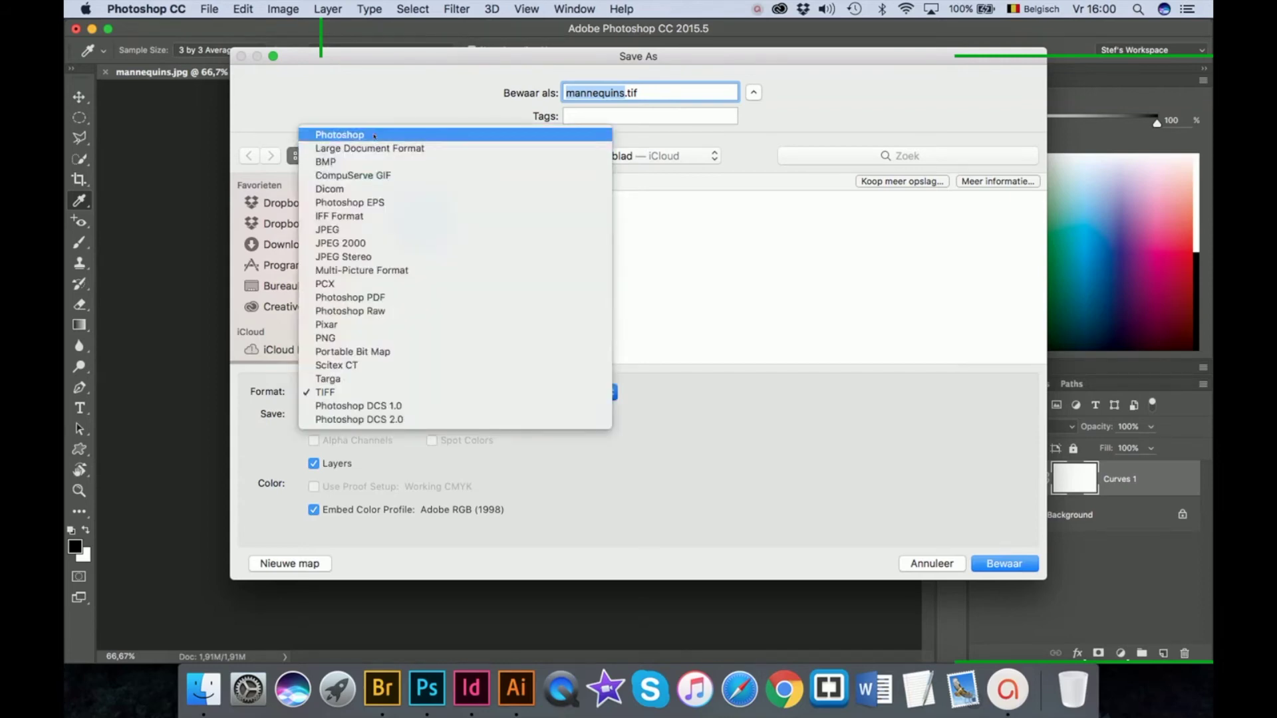
{"action": "left_click", "coordinate": [373, 133]}
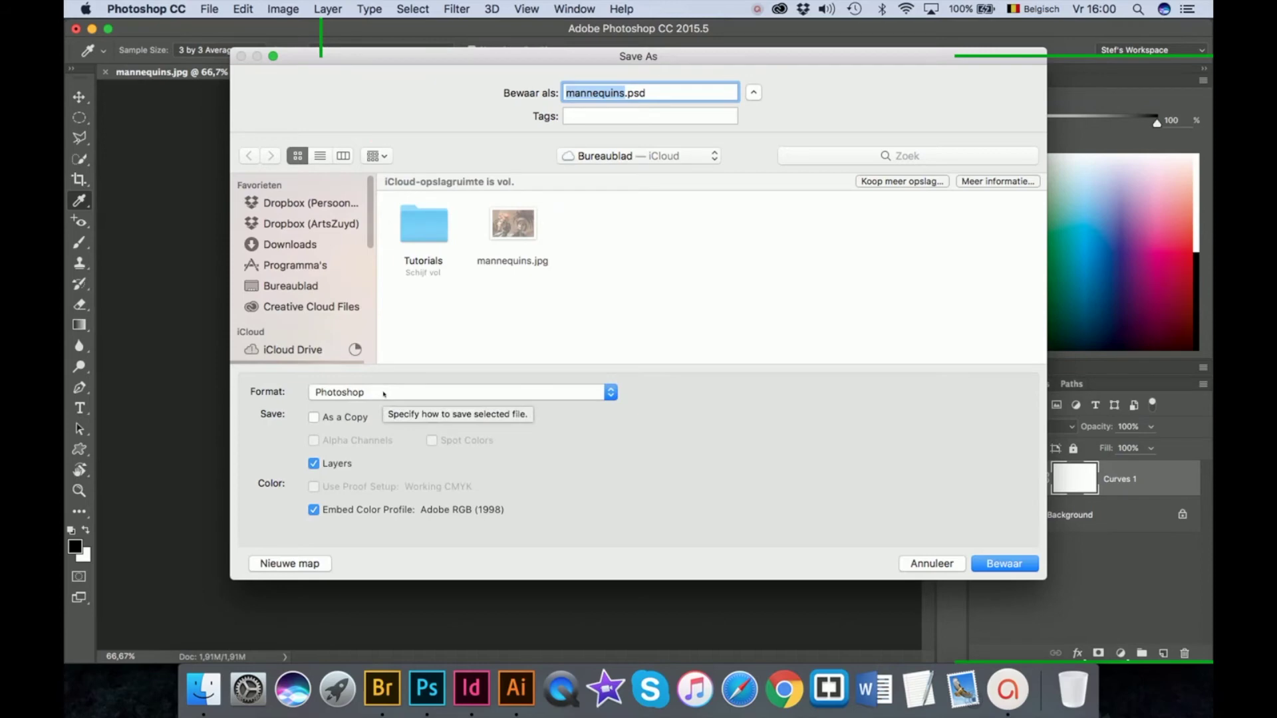
{"action": "left_click", "coordinate": [431, 395]}
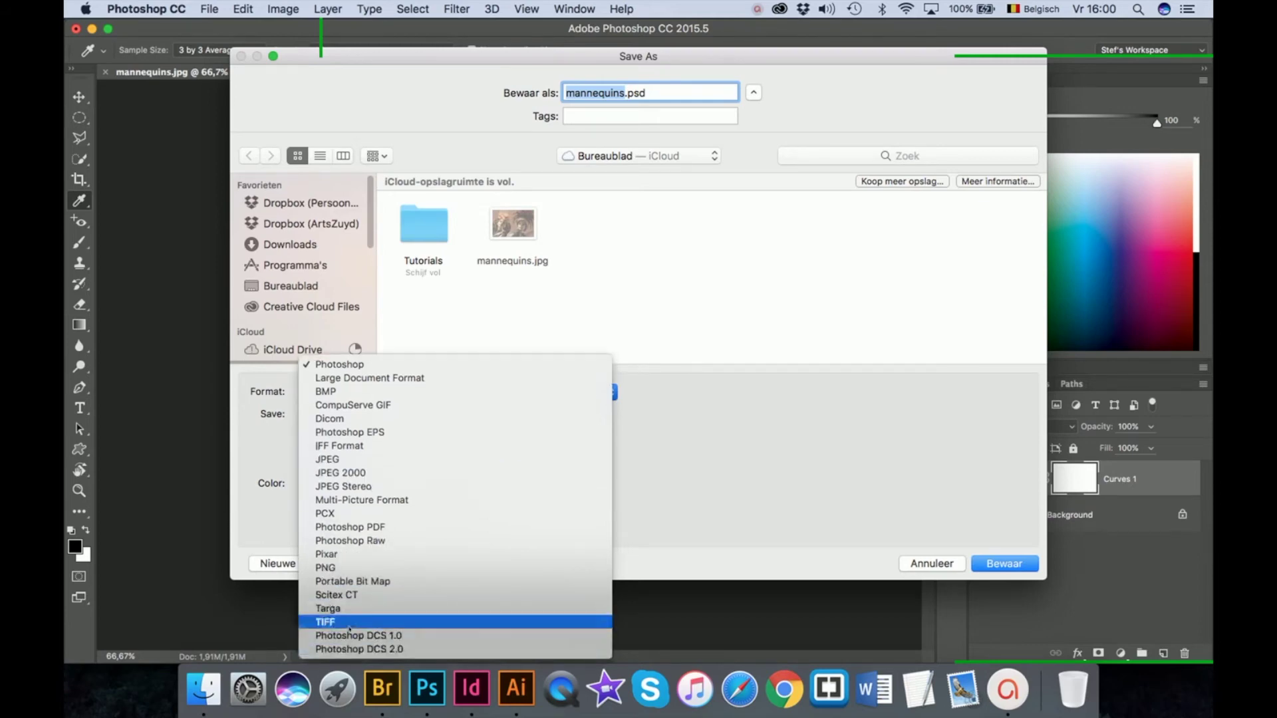
{"action": "left_click", "coordinate": [351, 622]}
{"action": "left_click", "coordinate": [318, 419]}
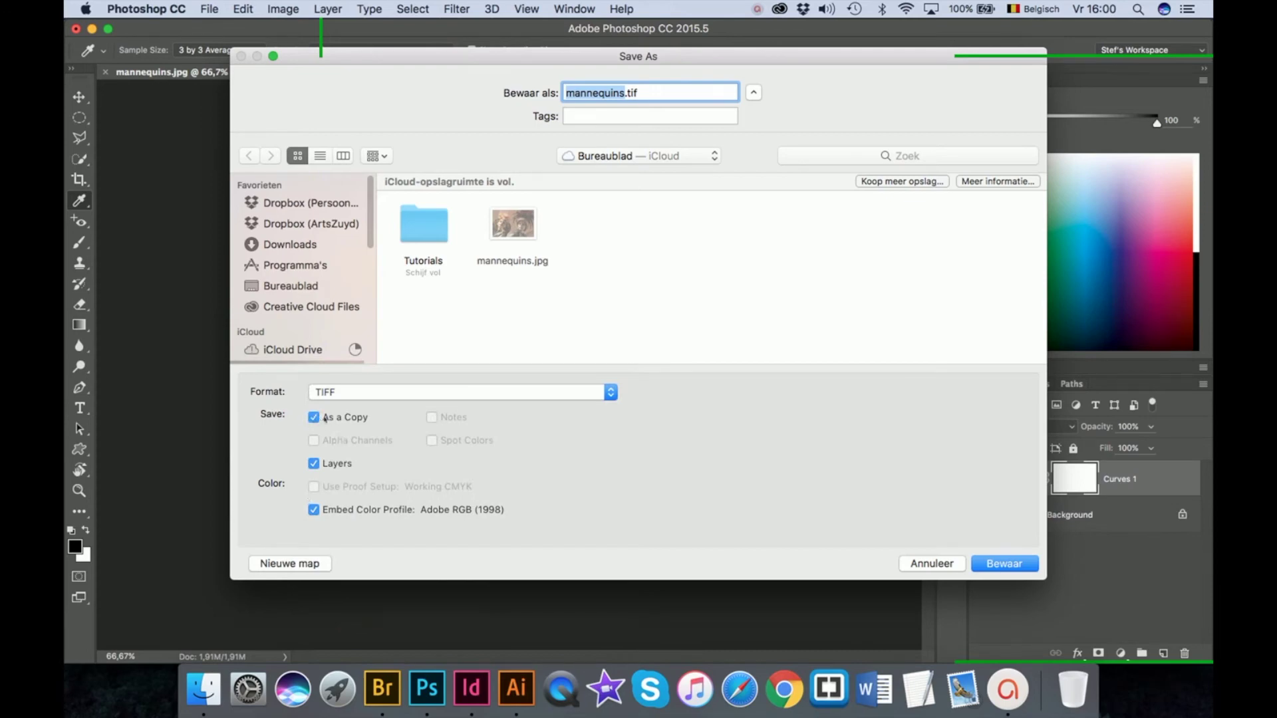
{"action": "left_click", "coordinate": [313, 464]}
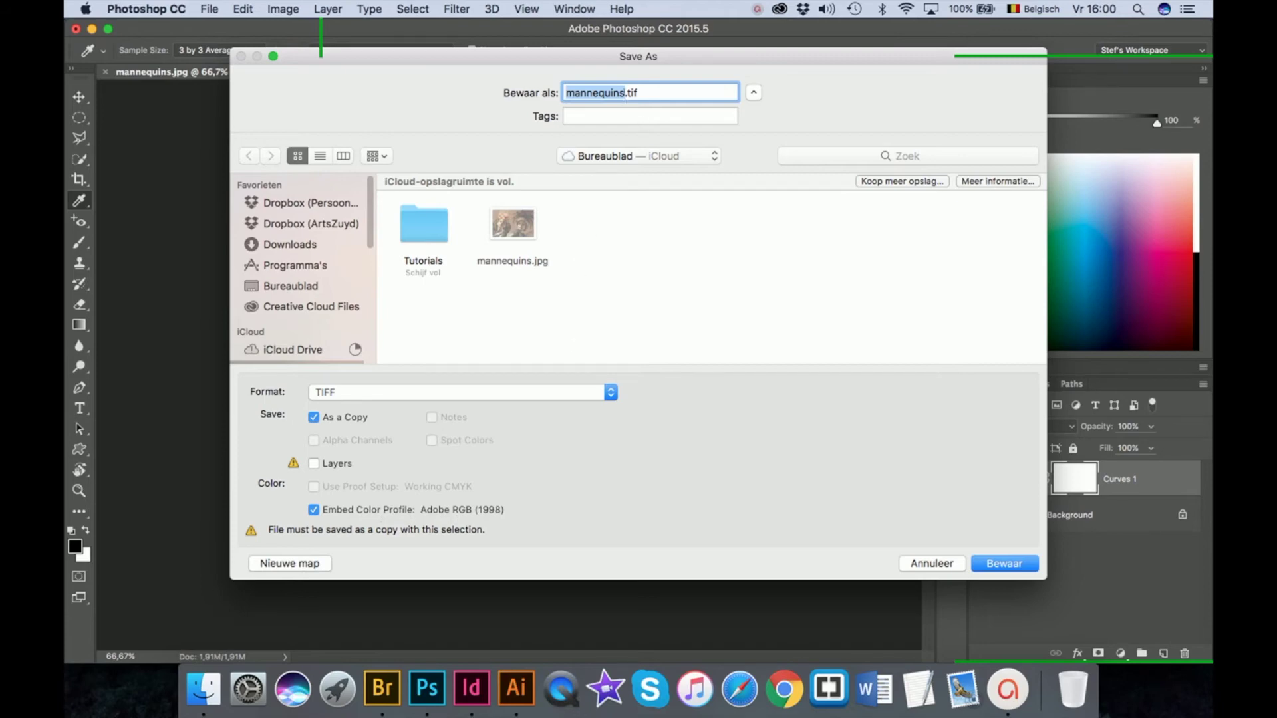
Step: Name the copy mannequins-RGB.tif and save it with no image compression, interleaved pixel order and IBM PC byte order
{"action": "key", "text": "Right"}
{"action": "type", "text": "-RGB"}
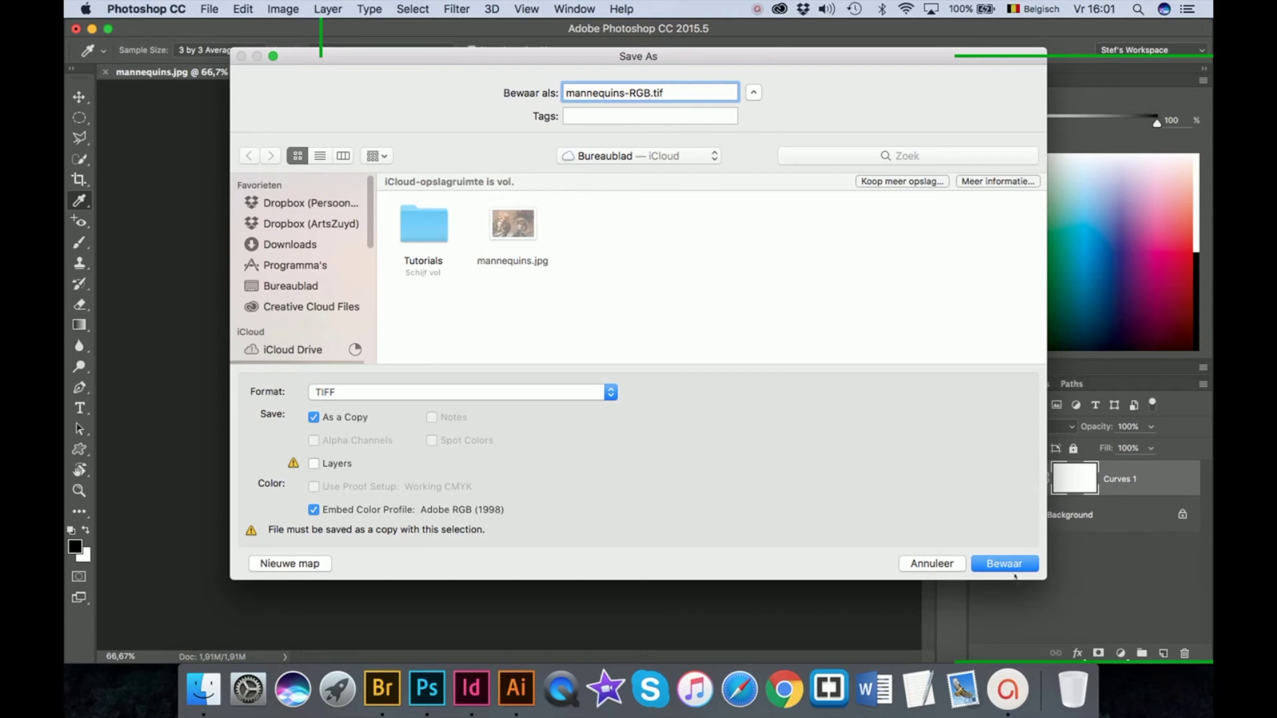
{"action": "left_click", "coordinate": [1014, 565]}
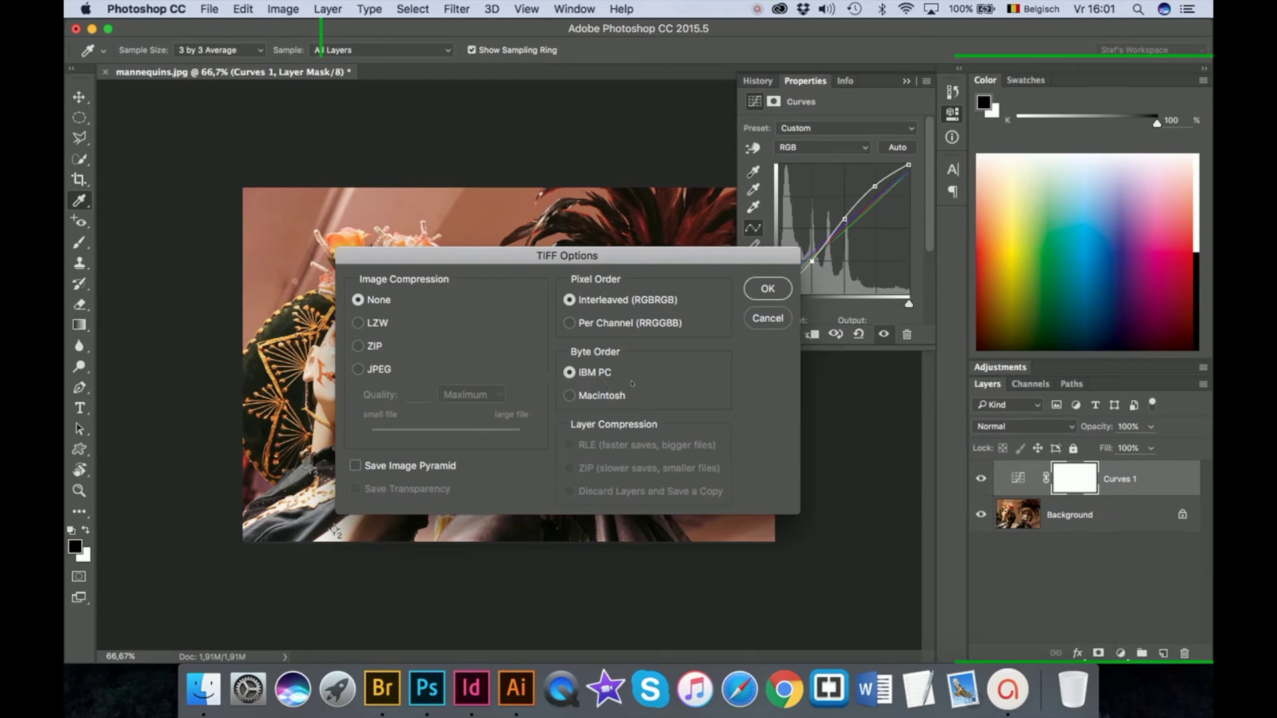
{"action": "left_click", "coordinate": [767, 289]}
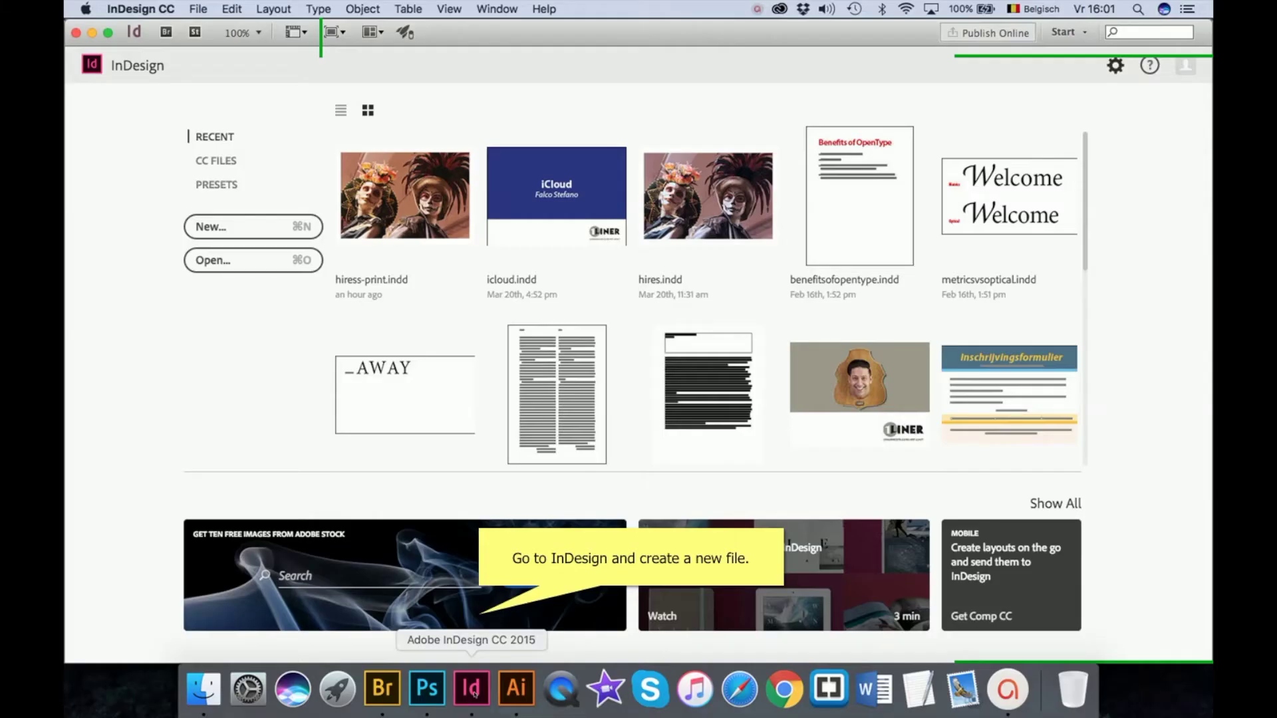
Step: Switch to InDesign and set up a new one-page A4 print document in landscape orientation without facing pages
{"action": "left_click", "coordinate": [262, 227]}
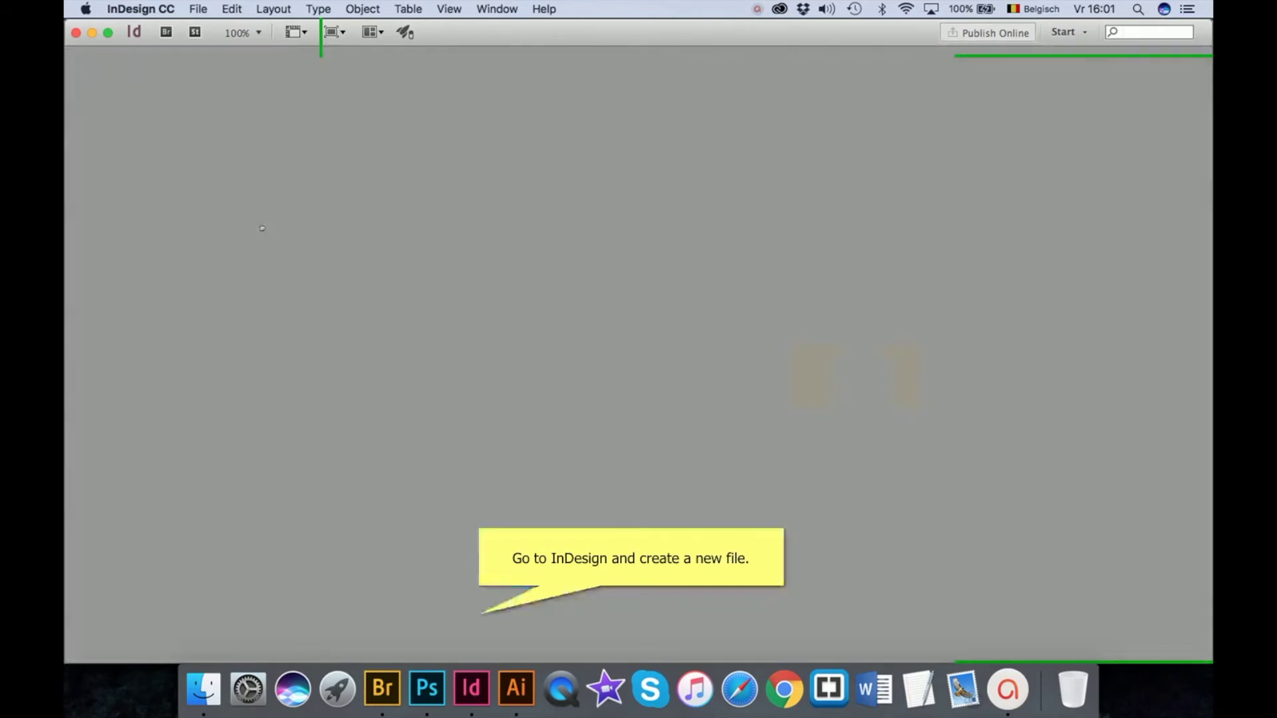
{"action": "left_click", "coordinate": [674, 207]}
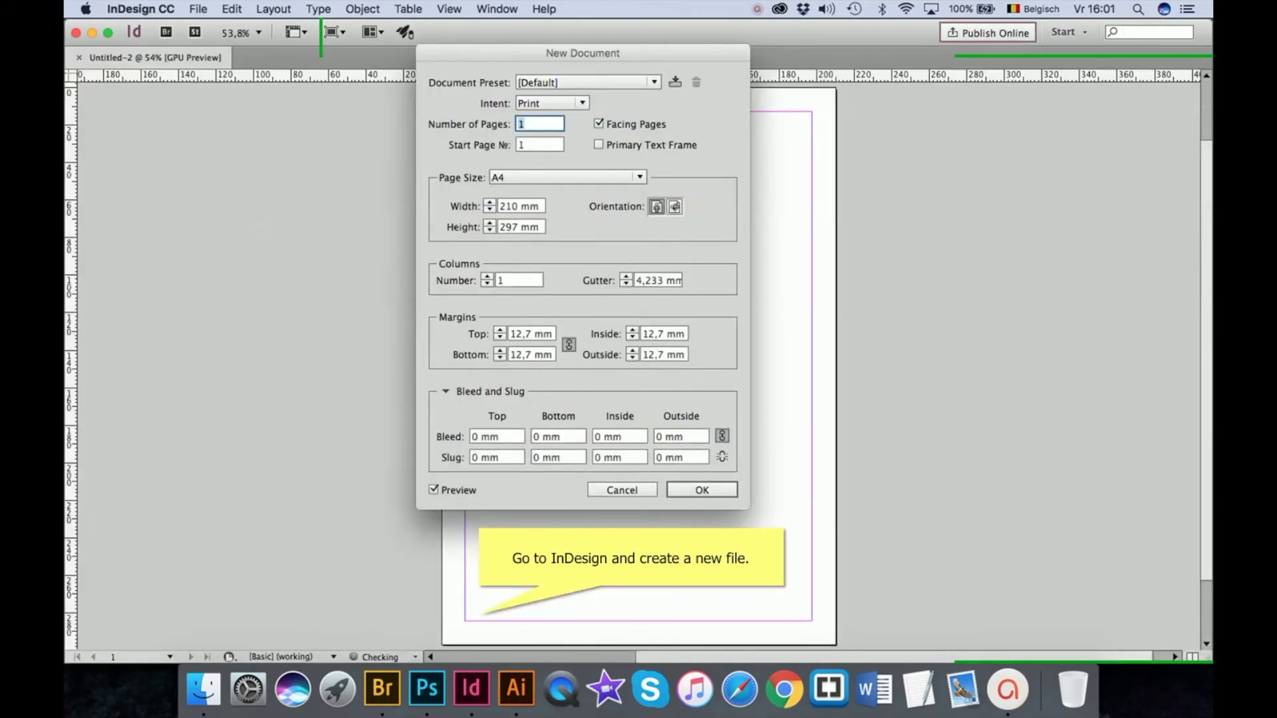
{"action": "left_click", "coordinate": [599, 123]}
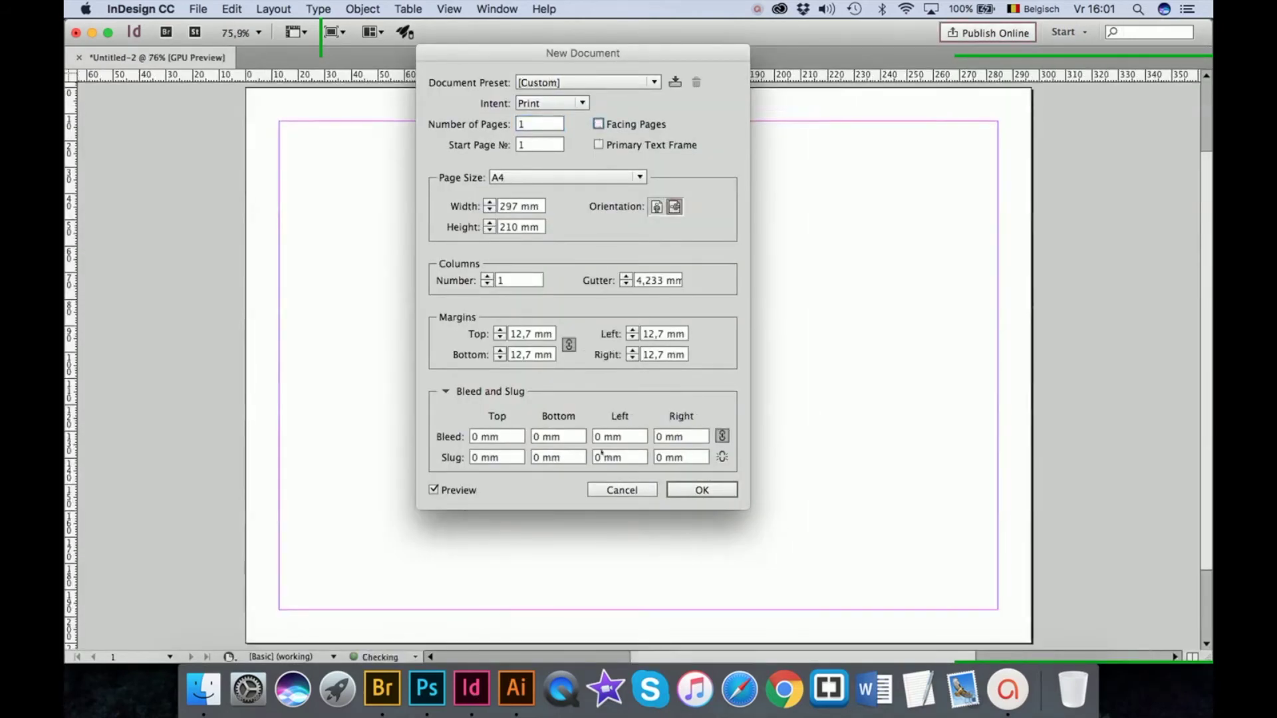
Step: Set the bleed to 3 mm on all sides and create the document
{"action": "left_click", "coordinate": [446, 391]}
{"action": "left_click", "coordinate": [435, 384]}
{"action": "left_click", "coordinate": [458, 436]}
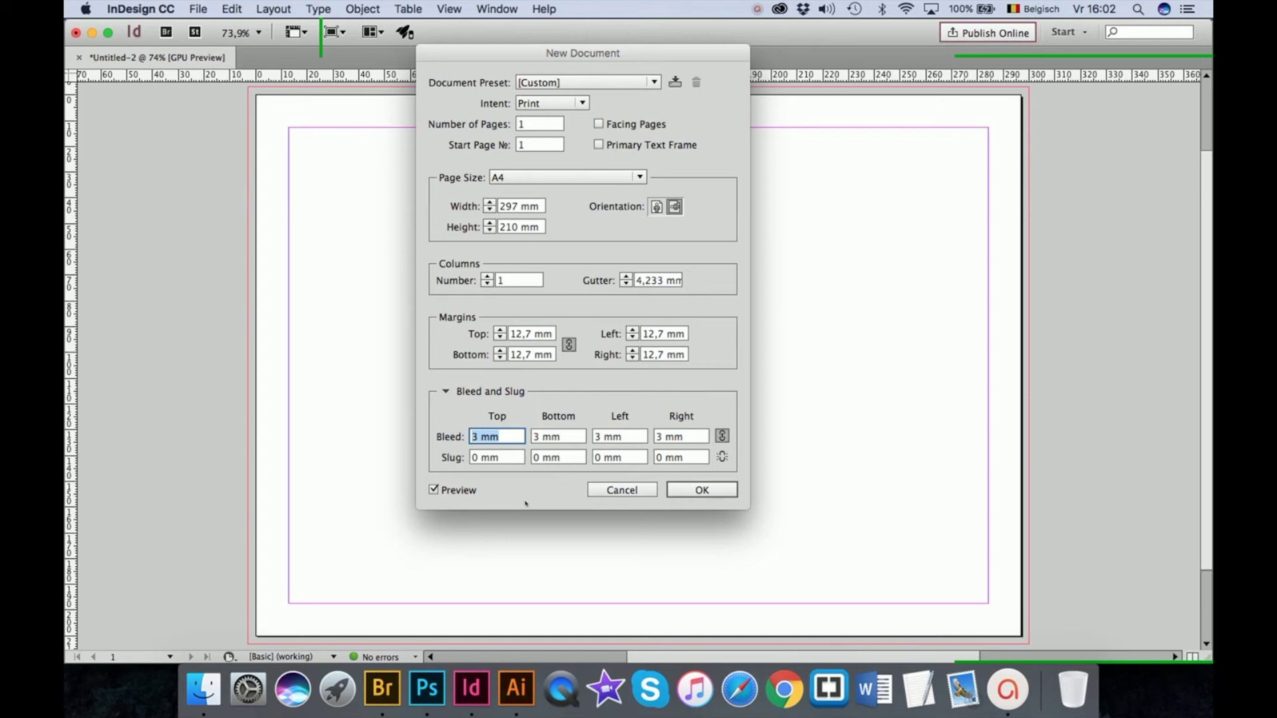
{"action": "left_click", "coordinate": [700, 490]}
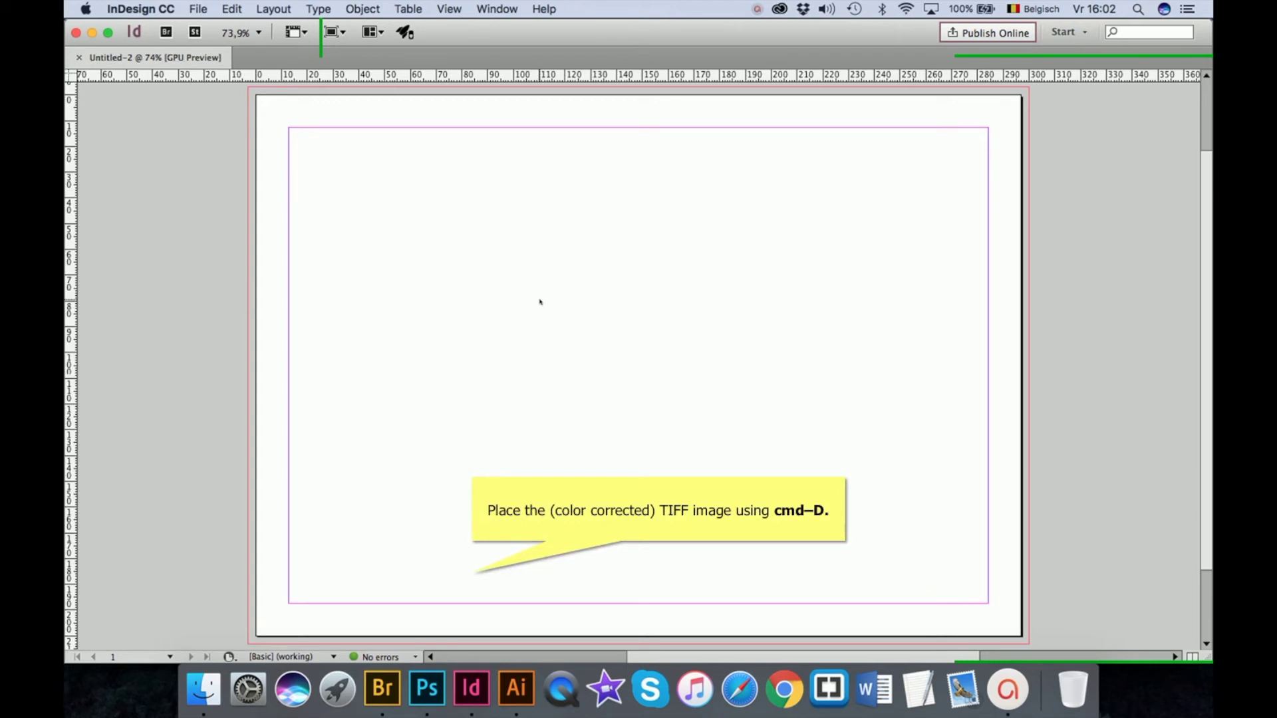
Step: Place mannequins-RGB.tif from the upper-left margin corner across the full width between the margins and fit its frame to the image
{"action": "key", "text": "super+d"}
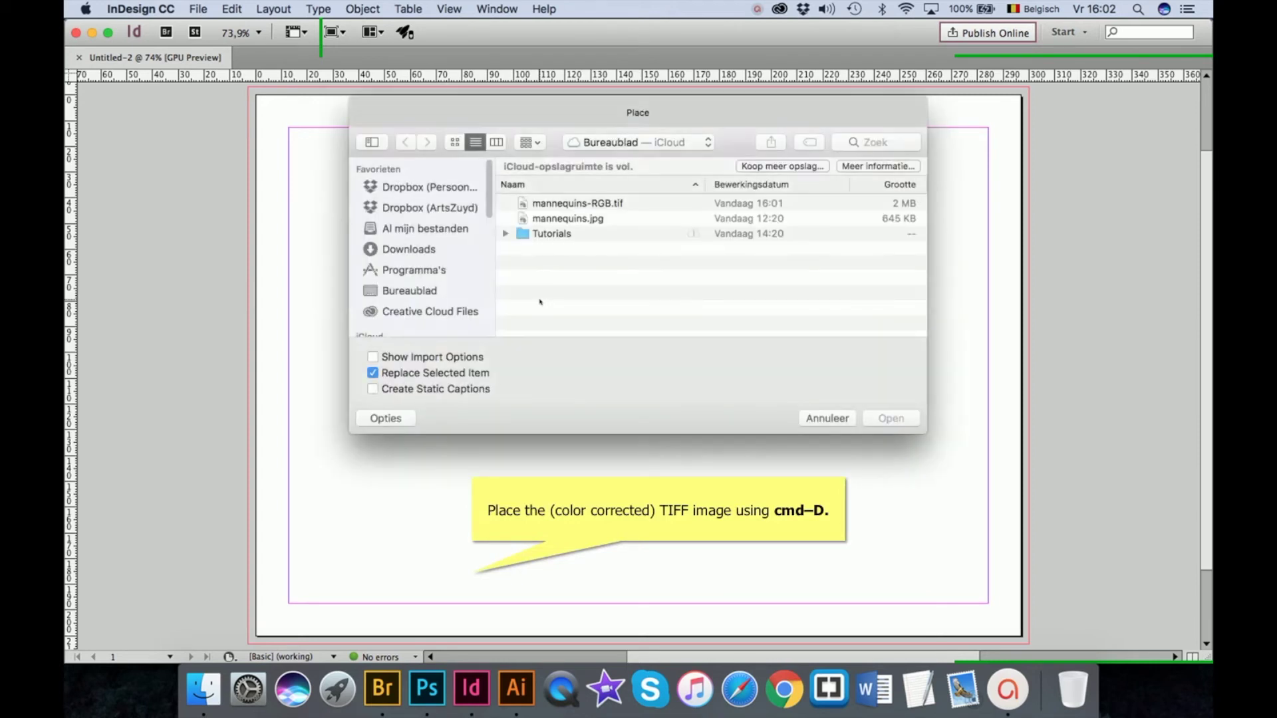
{"action": "left_click", "coordinate": [606, 204]}
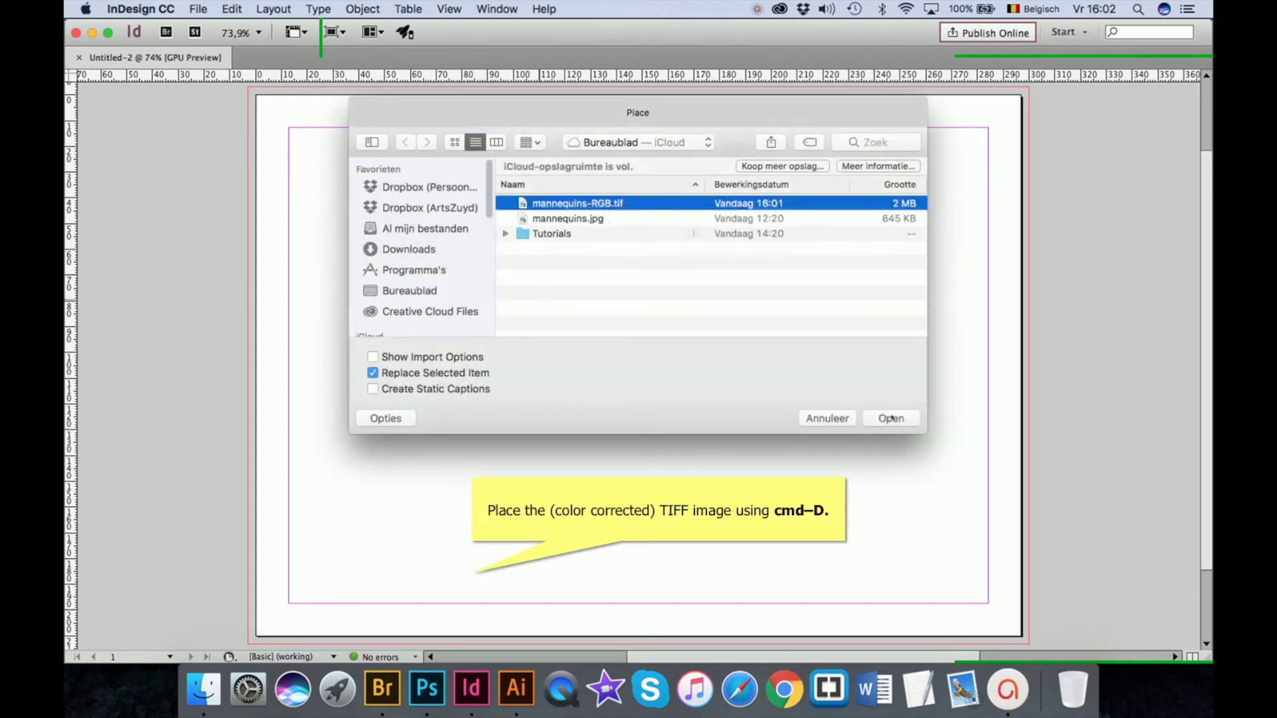
{"action": "left_click", "coordinate": [891, 418]}
{"action": "left_click_drag", "start_coordinate": [288, 128], "coordinate": [548, 260]}
{"action": "left_click_drag", "start_coordinate": [633, 357], "coordinate": [988, 508]}
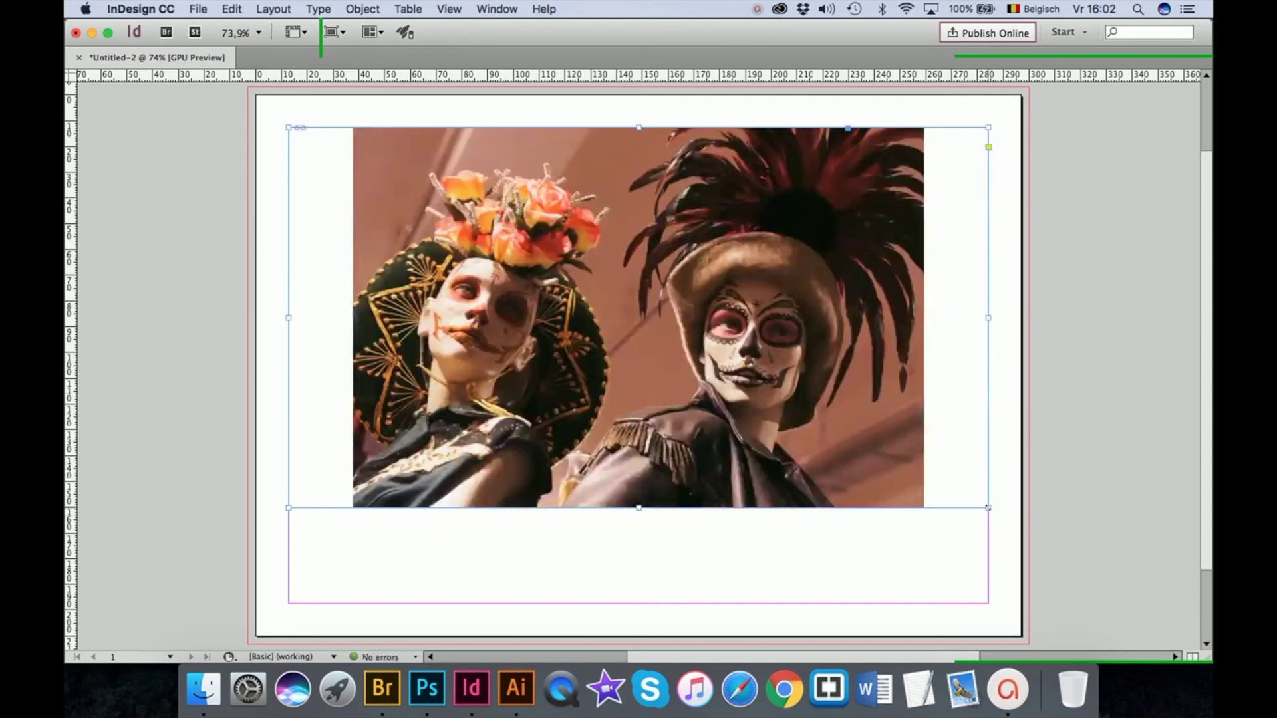
{"action": "double_click", "coordinate": [988, 508]}
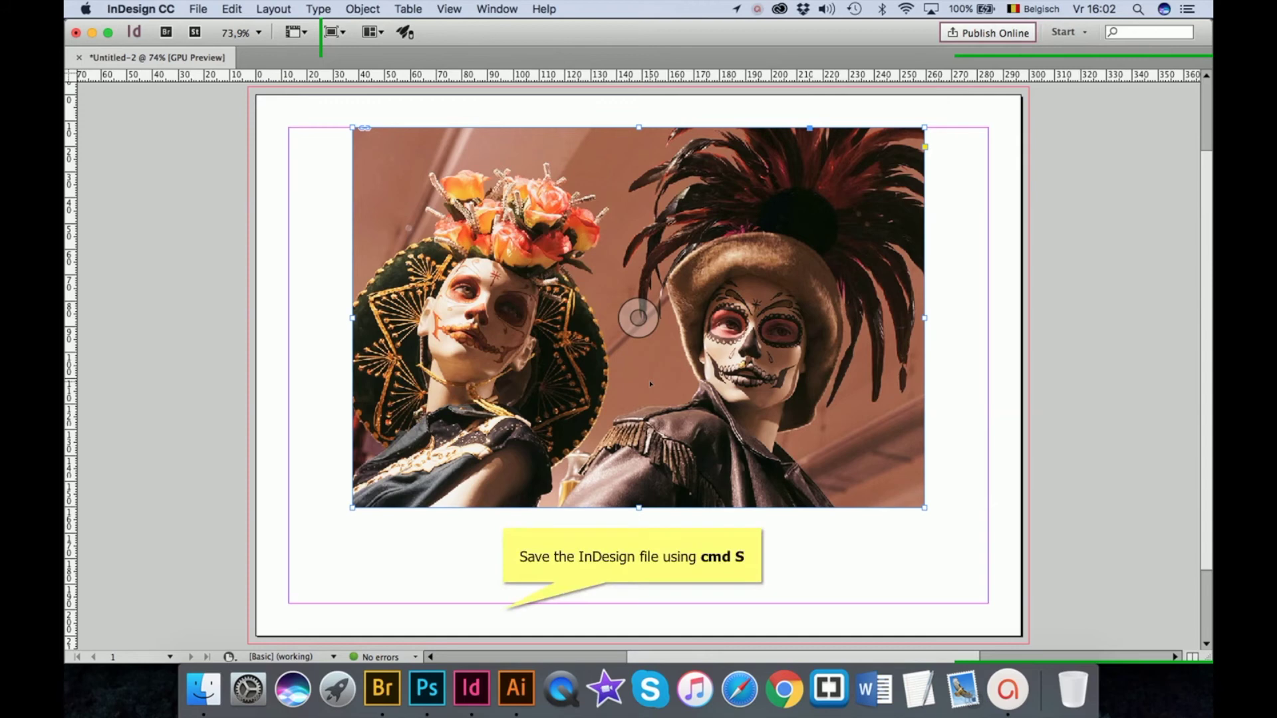
Step: Save the document on the desktop as press.indd in InDesign CC 2015 format
{"action": "key", "text": "super+s"}
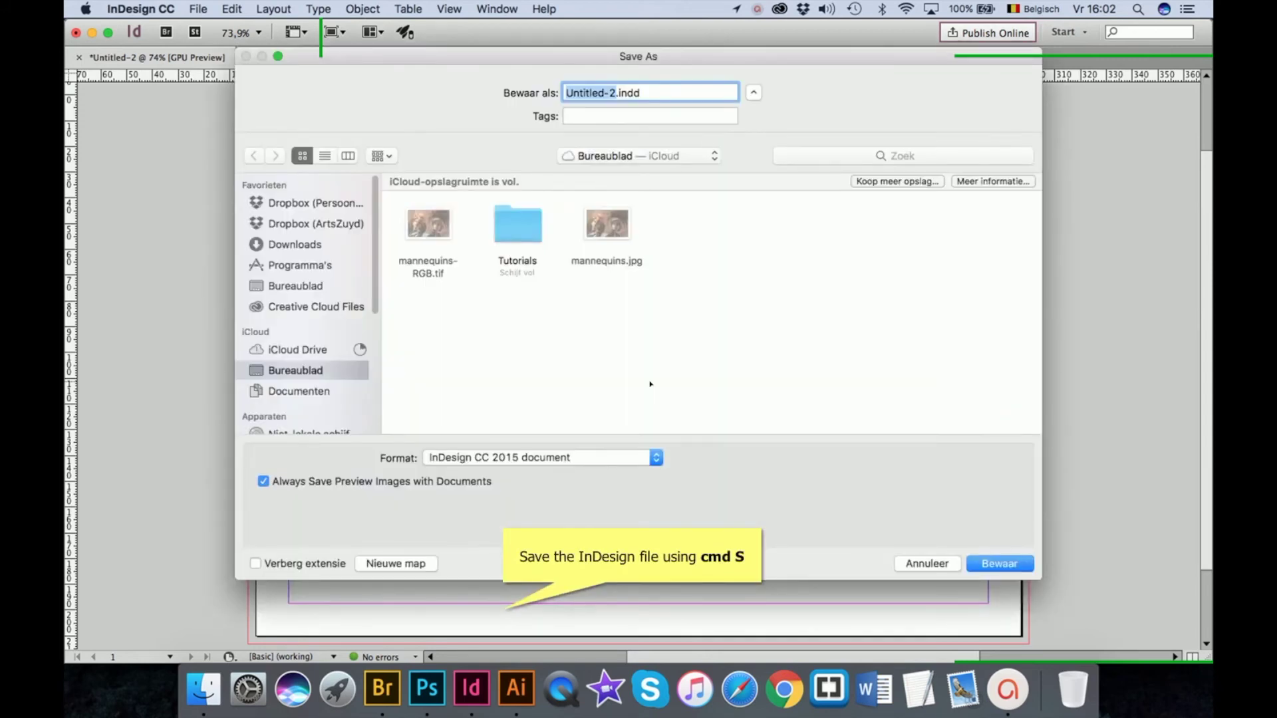
{"action": "type", "text": "press"}
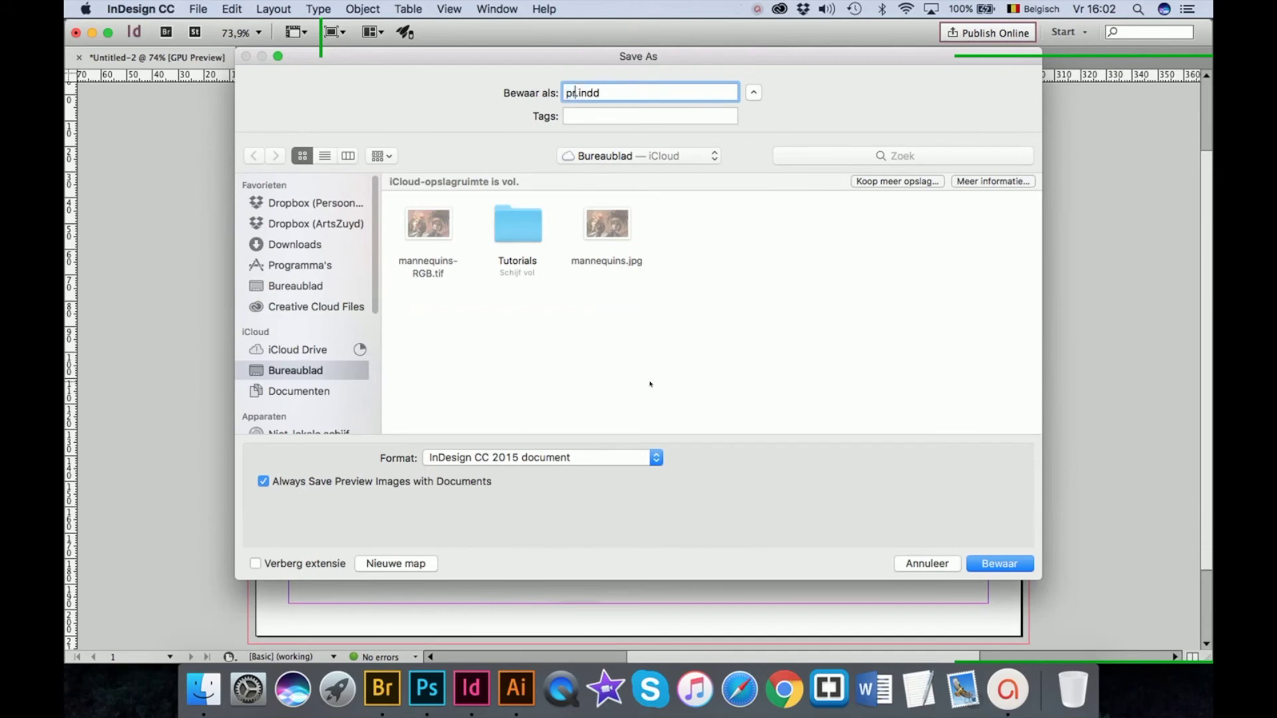
{"action": "key", "text": "Return"}
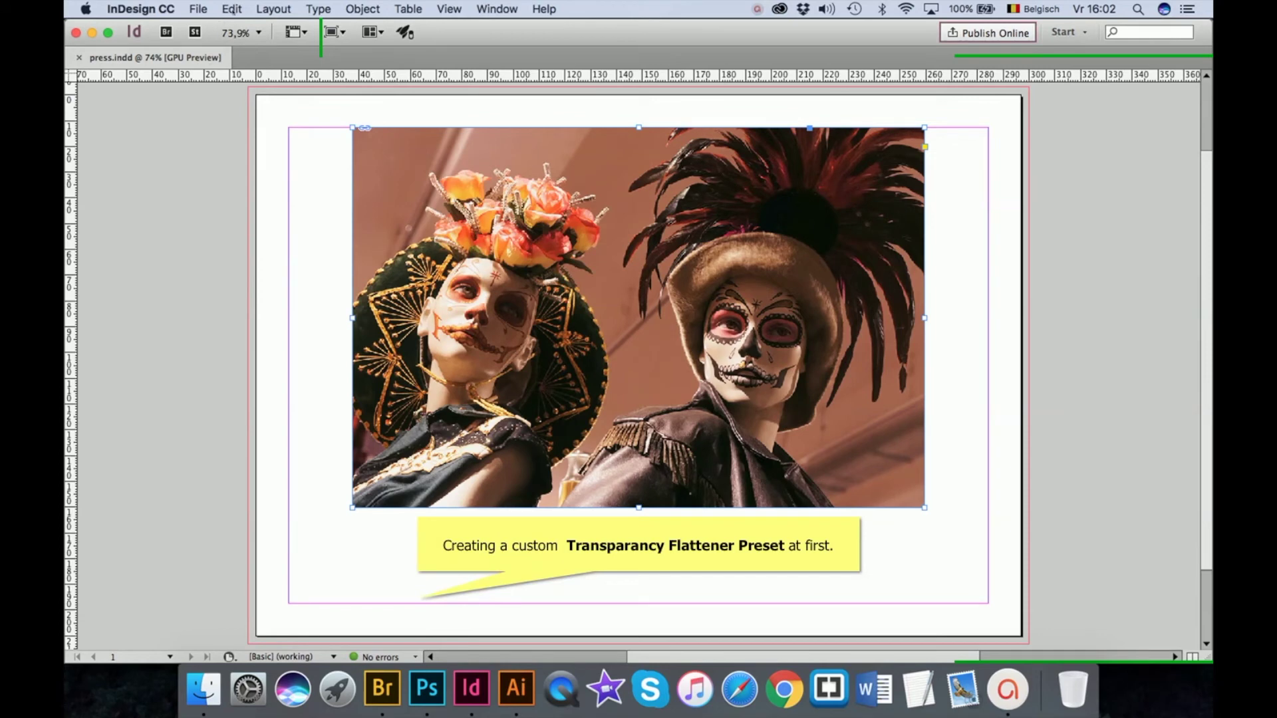
Step: Create a new transparency flattener preset named press, keeping the raster/vector balance at 75
{"action": "left_click", "coordinate": [232, 9]}
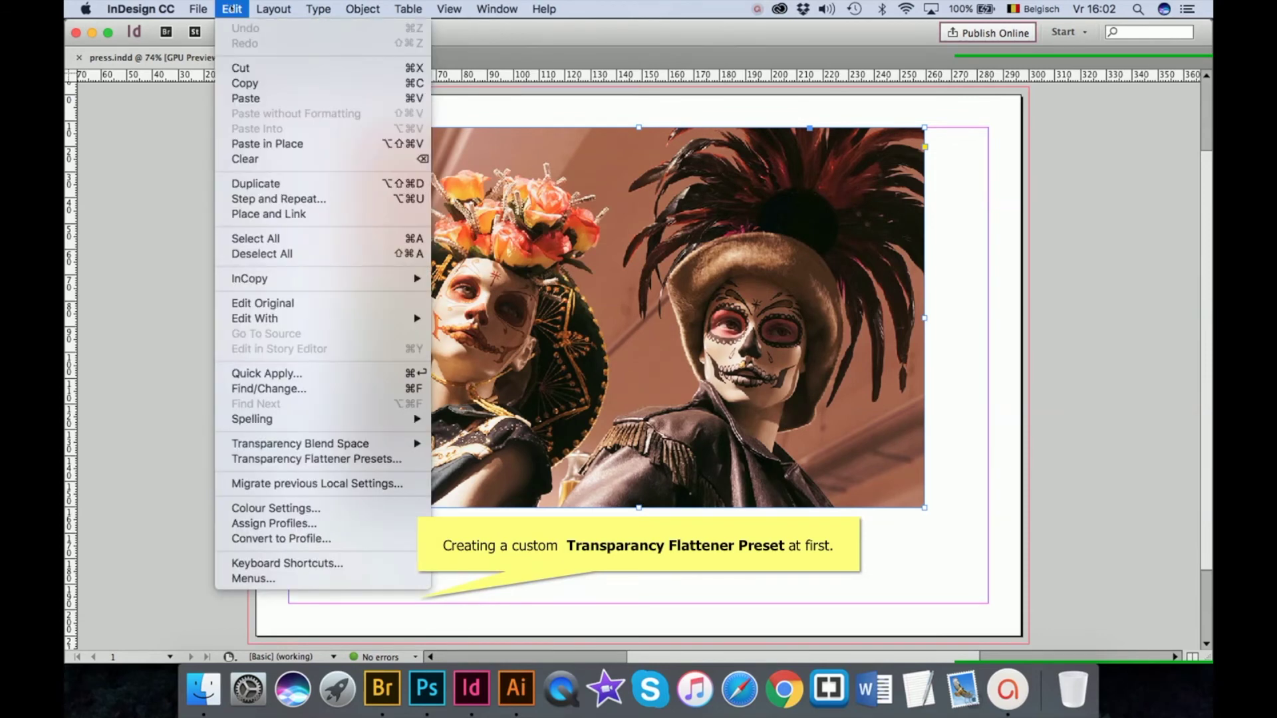
{"action": "left_click", "coordinate": [306, 460]}
{"action": "left_click", "coordinate": [232, 10]}
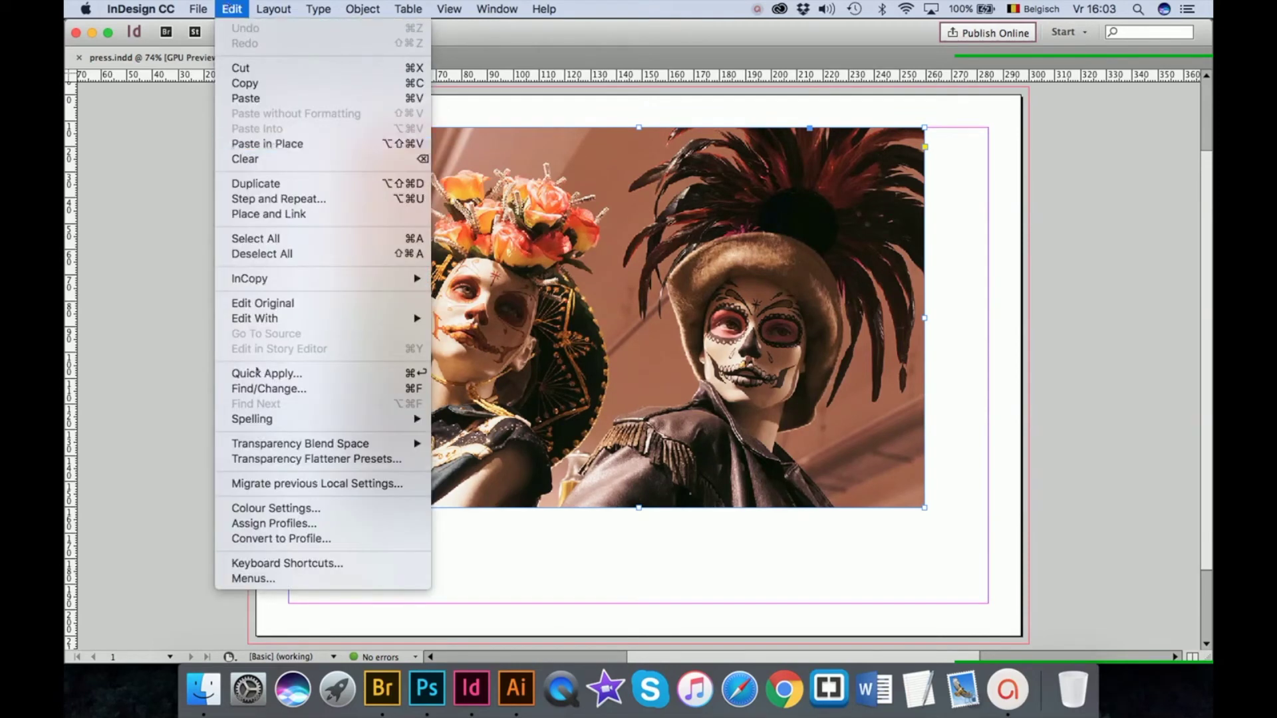
{"action": "left_click", "coordinate": [349, 460]}
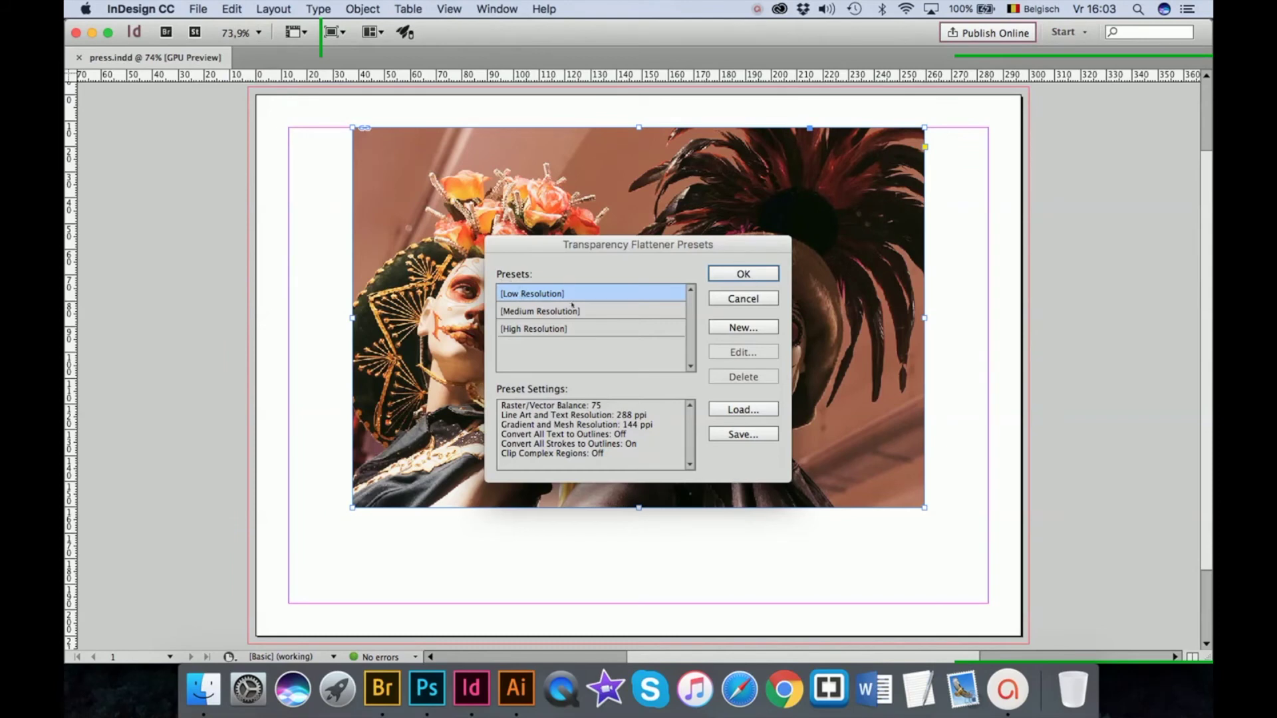
{"action": "left_click", "coordinate": [744, 328]}
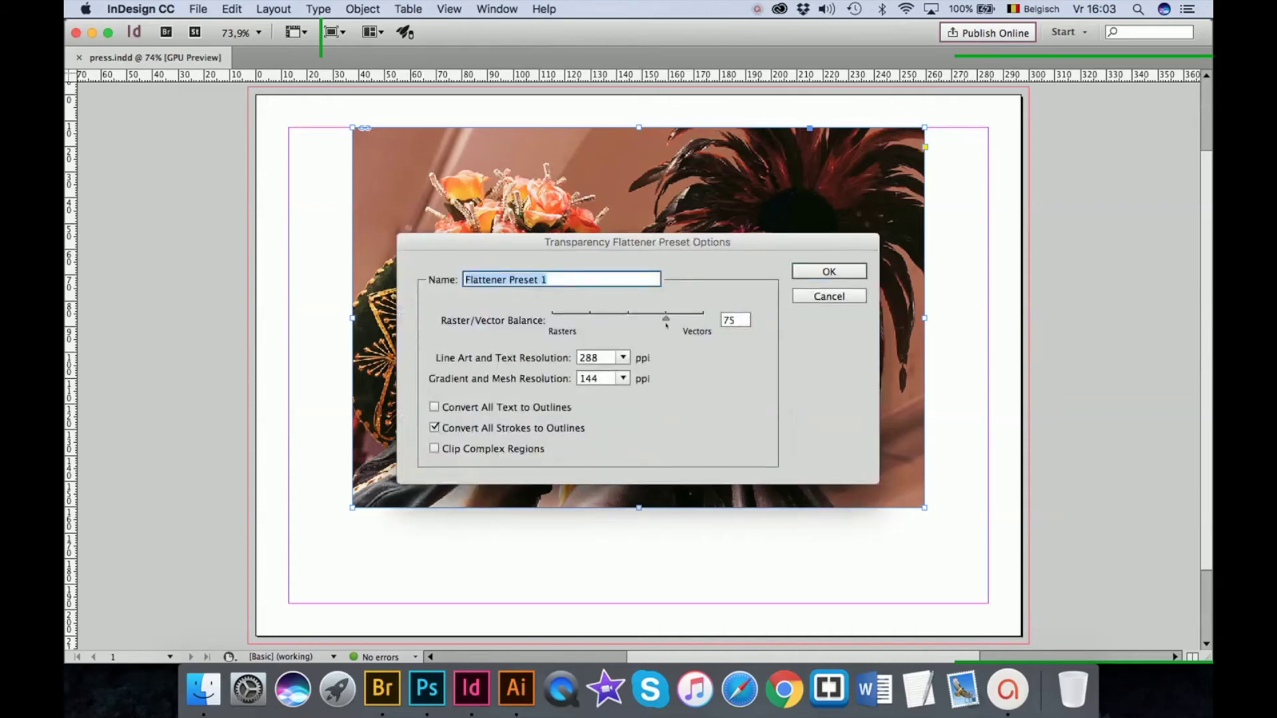
{"action": "type", "text": "press"}
{"action": "mouse_move", "coordinate": [665, 322]}
{"action": "left_mouse_down"}
{"action": "mouse_move", "coordinate": [729, 331]}
{"action": "mouse_move", "coordinate": [666, 320]}
{"action": "left_mouse_up"}
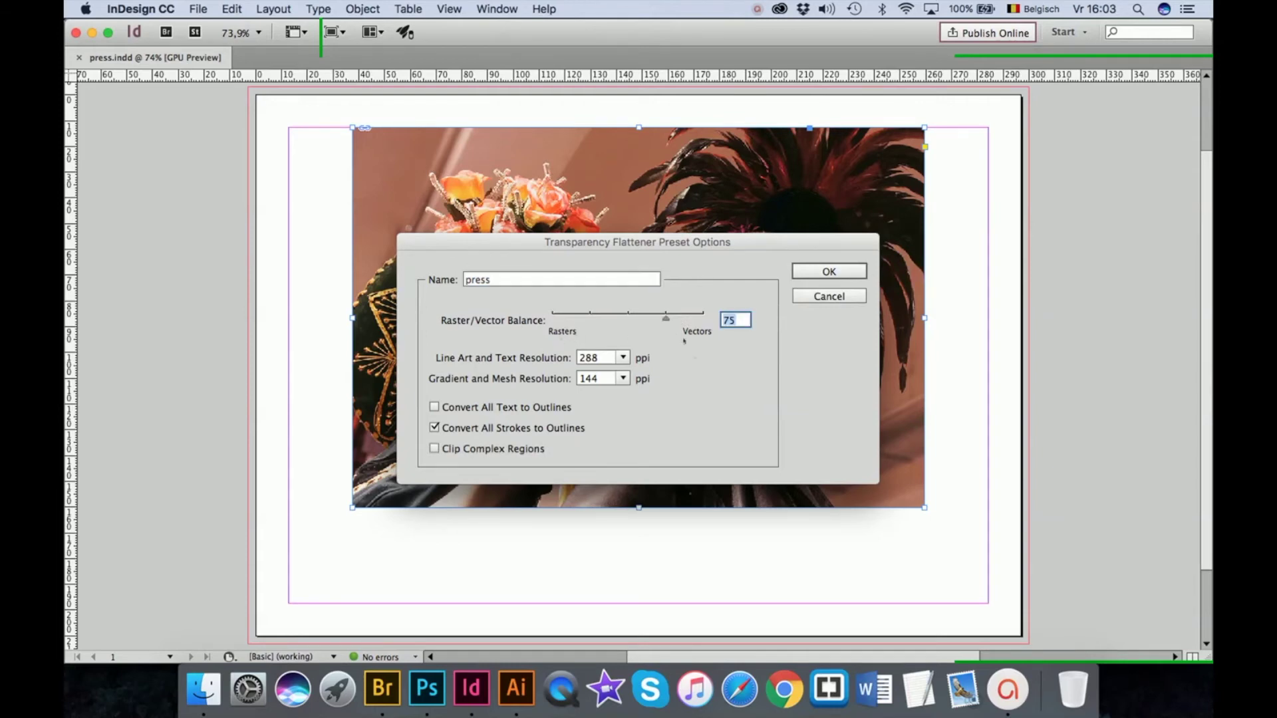
Step: Set the flattener preset's line art and text resolution to 2400 ppi and its gradient and mesh resolution to 300 ppi
{"action": "left_click", "coordinate": [623, 358]}
{"action": "left_click", "coordinate": [606, 508]}
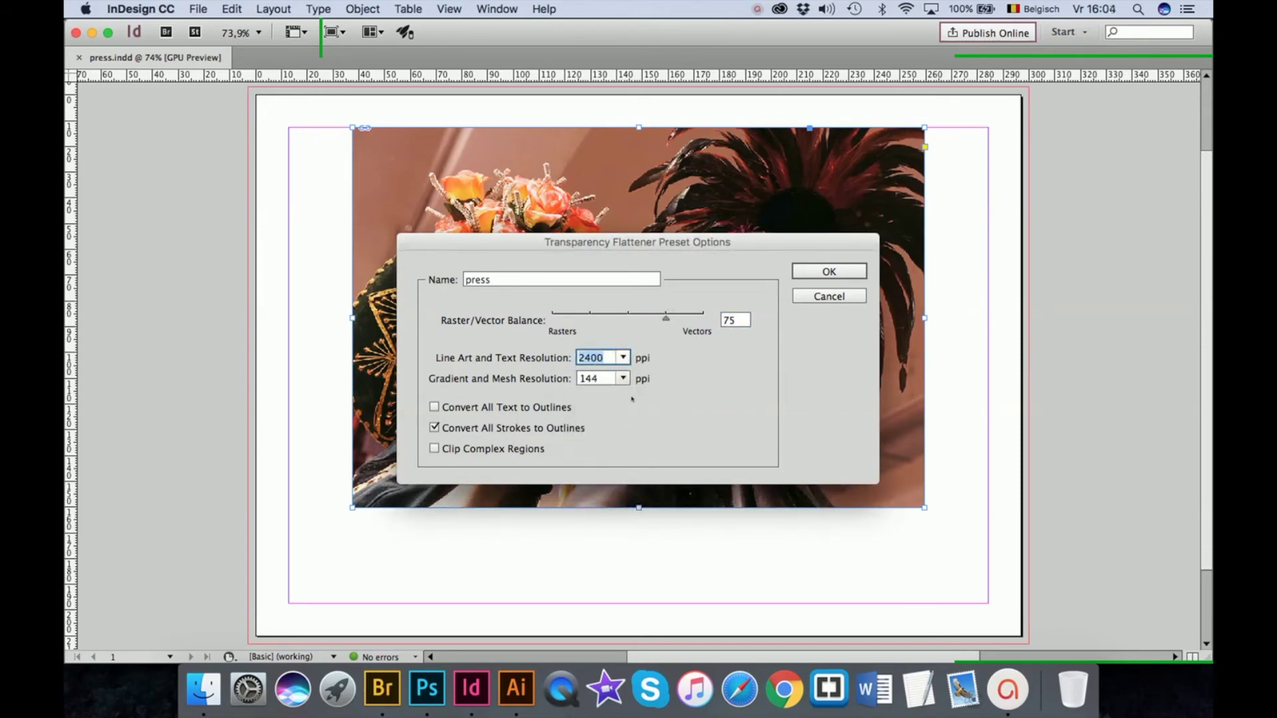
{"action": "left_click", "coordinate": [623, 378]}
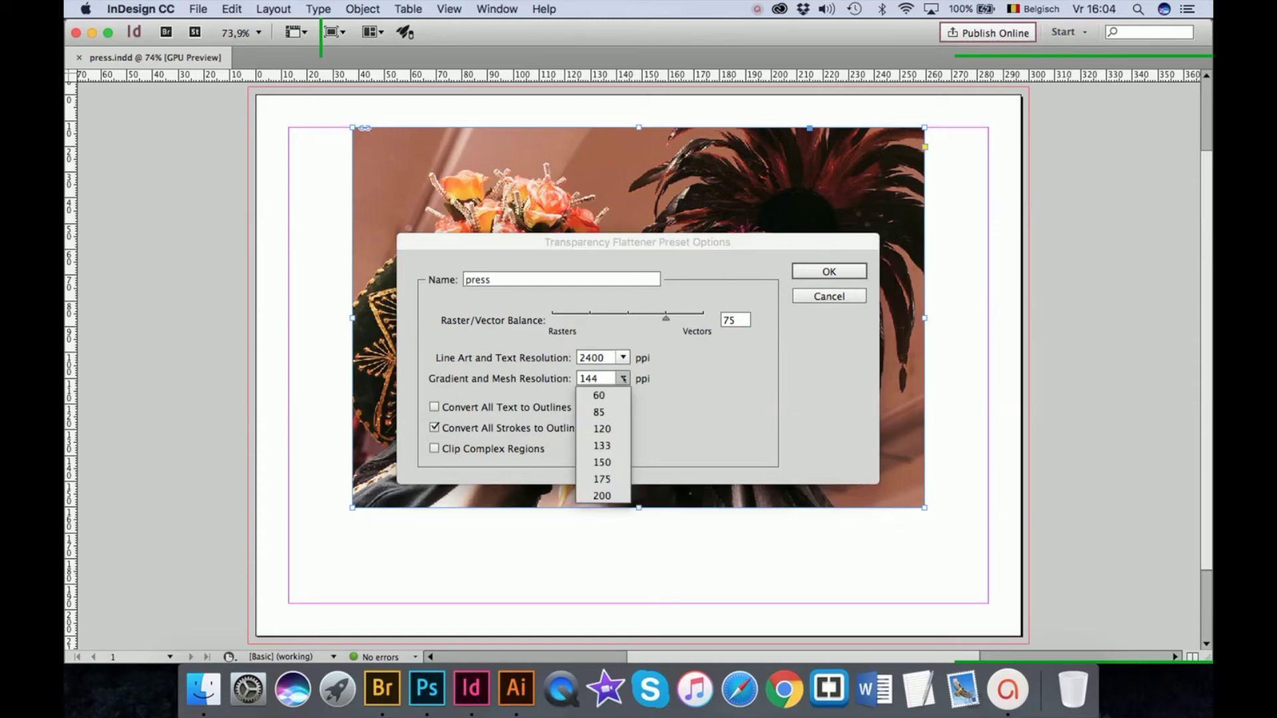
{"action": "left_click", "coordinate": [601, 495]}
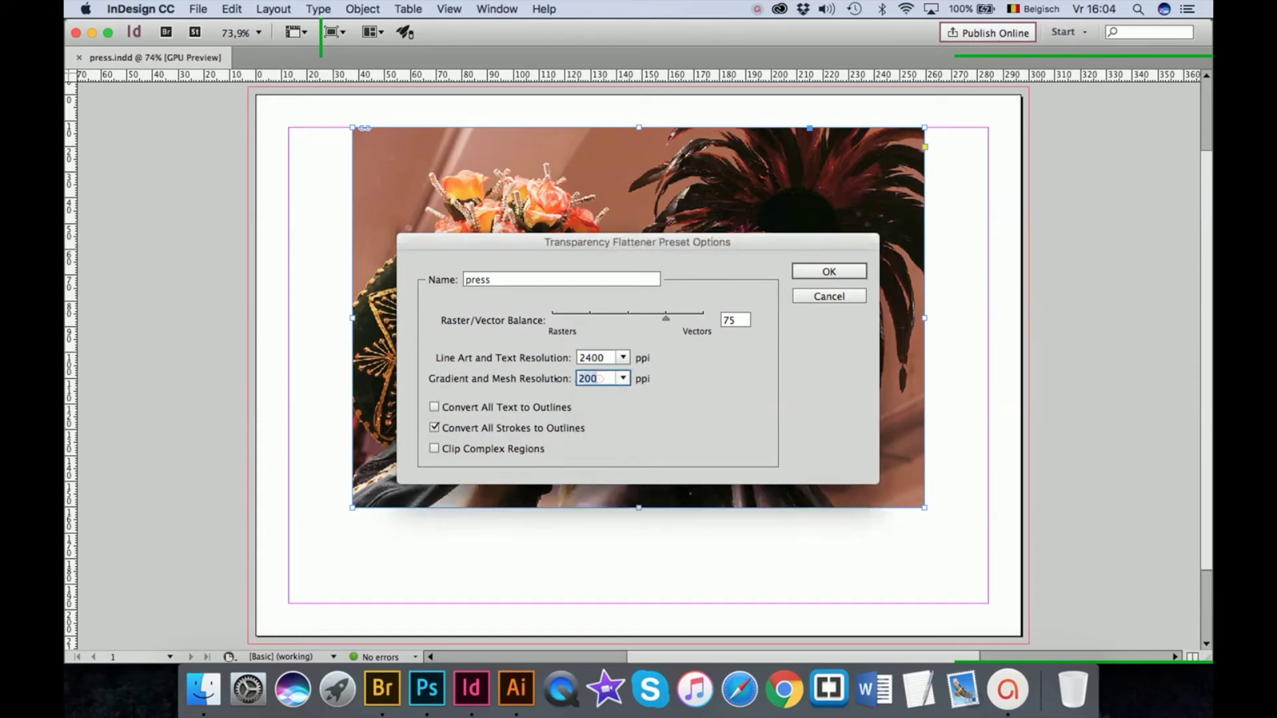
{"action": "type", "text": "300"}
{"action": "double_click", "coordinate": [596, 378]}
Step: Turn on Clip Complex Regions for the flattener preset and save it to the preset list
{"action": "left_click", "coordinate": [450, 450]}
{"action": "left_click", "coordinate": [829, 272]}
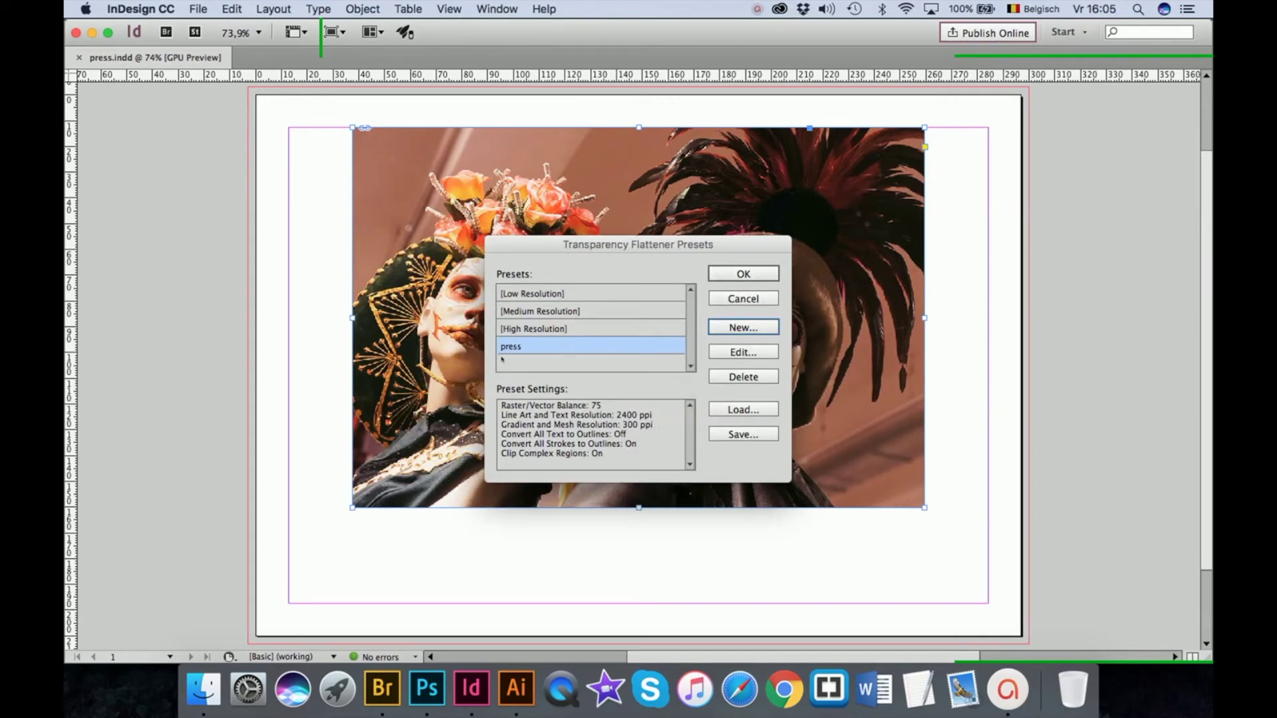
{"action": "left_click", "coordinate": [743, 274]}
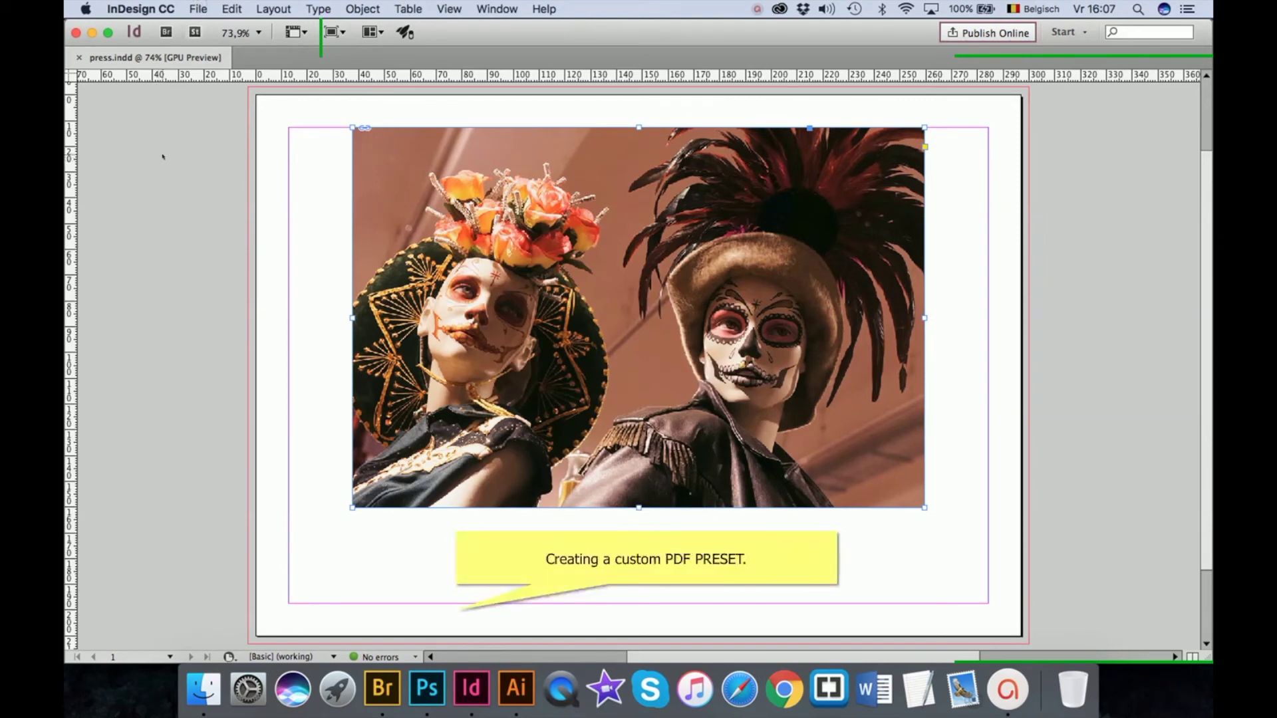
Step: Define a new Adobe PDF export preset named press, based on [High Quality Print]
{"action": "left_click", "coordinate": [198, 7]}
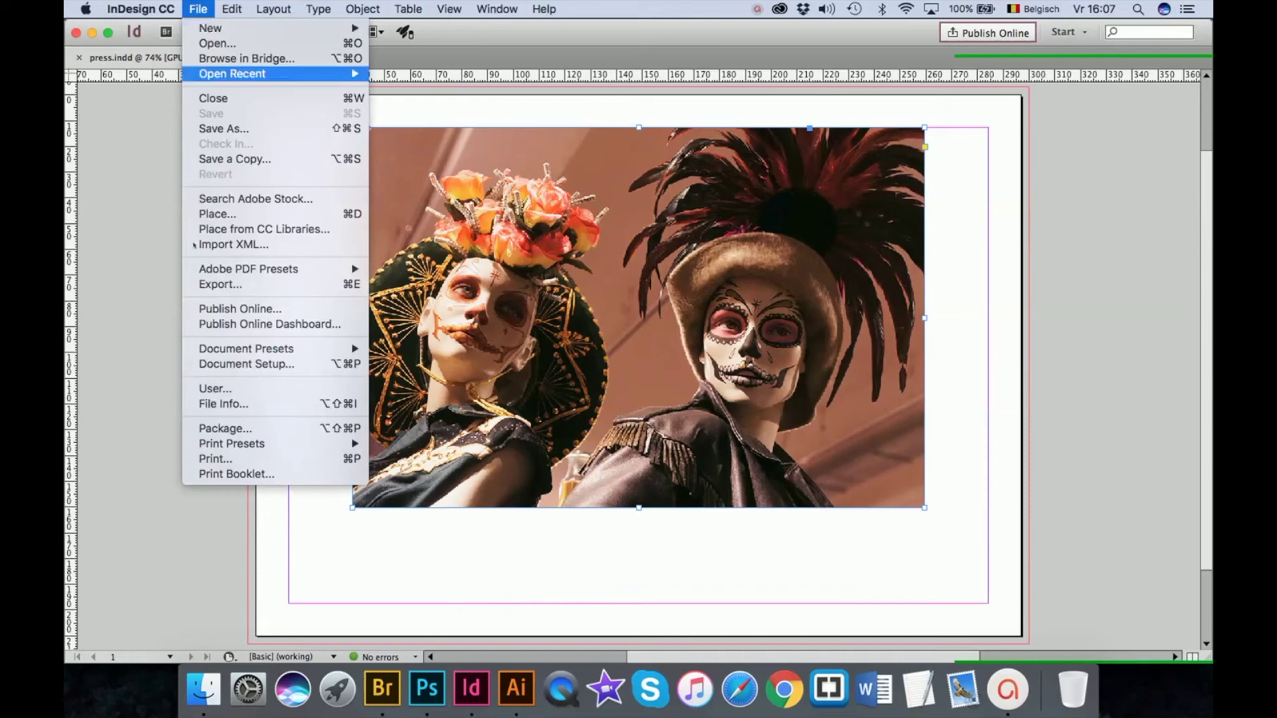
{"action": "mouse_move", "coordinate": [239, 272]}
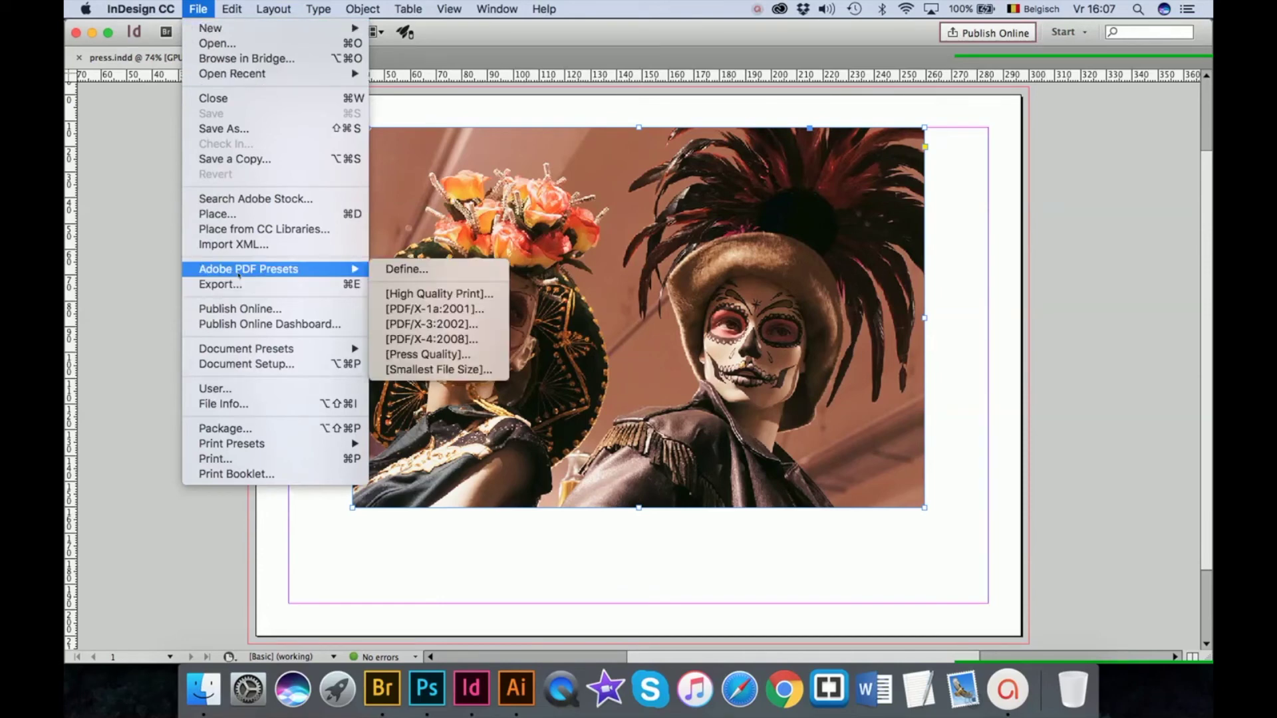
{"action": "left_click", "coordinate": [407, 270]}
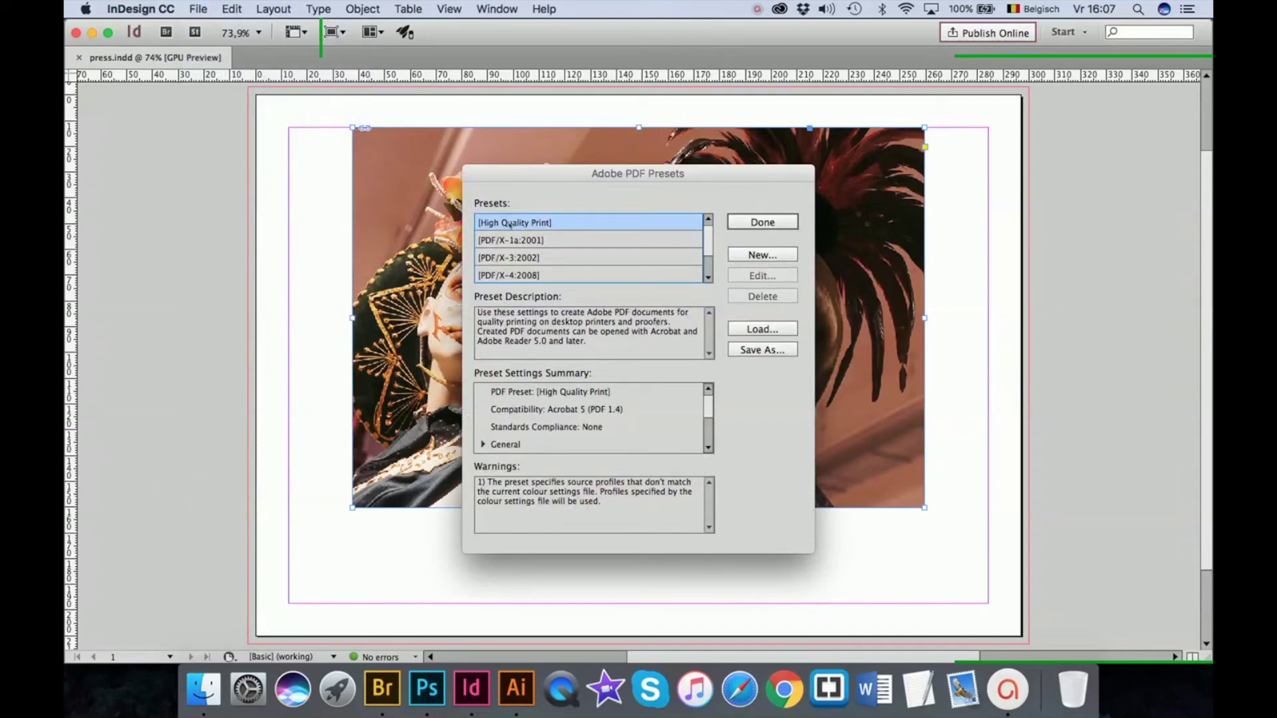
{"action": "left_click", "coordinate": [761, 255]}
{"action": "type", "text": "dress"}
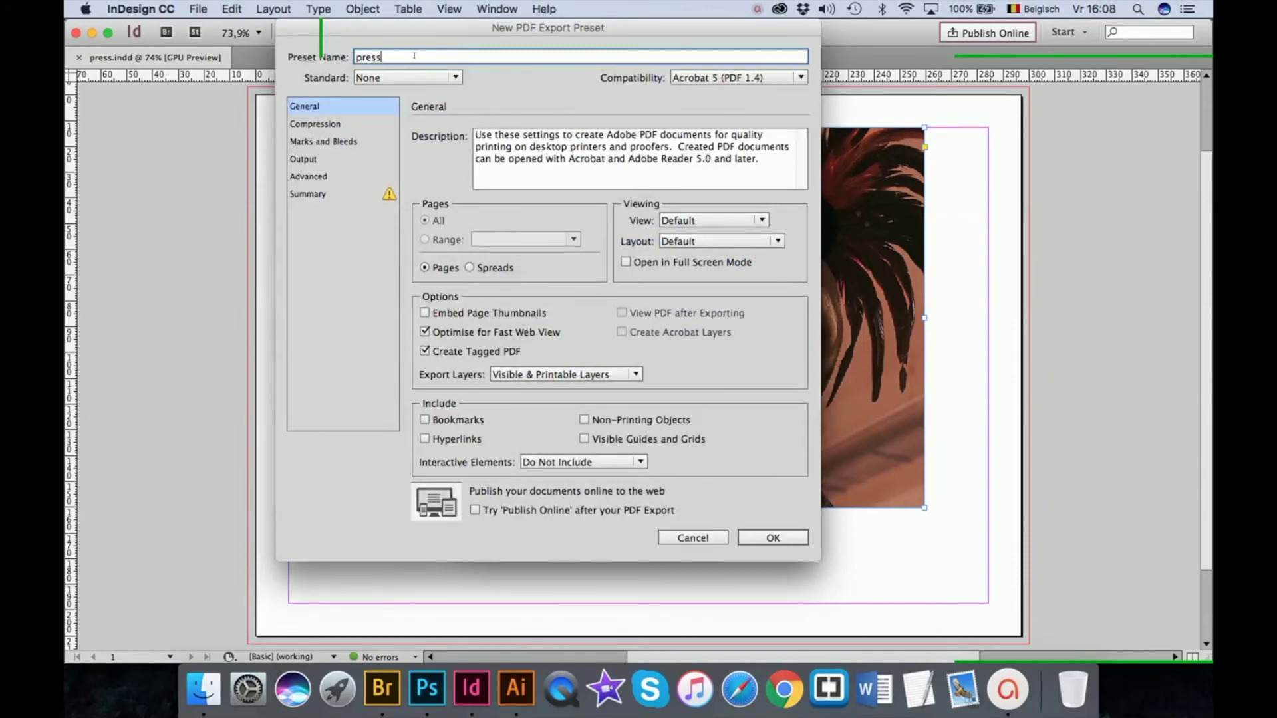
Step: Set the PDF preset's compatibility to Acrobat 4 (PDF 1.3) and turn off Optimise for Fast Web View and Create Tagged PDF
{"action": "left_click", "coordinate": [717, 78]}
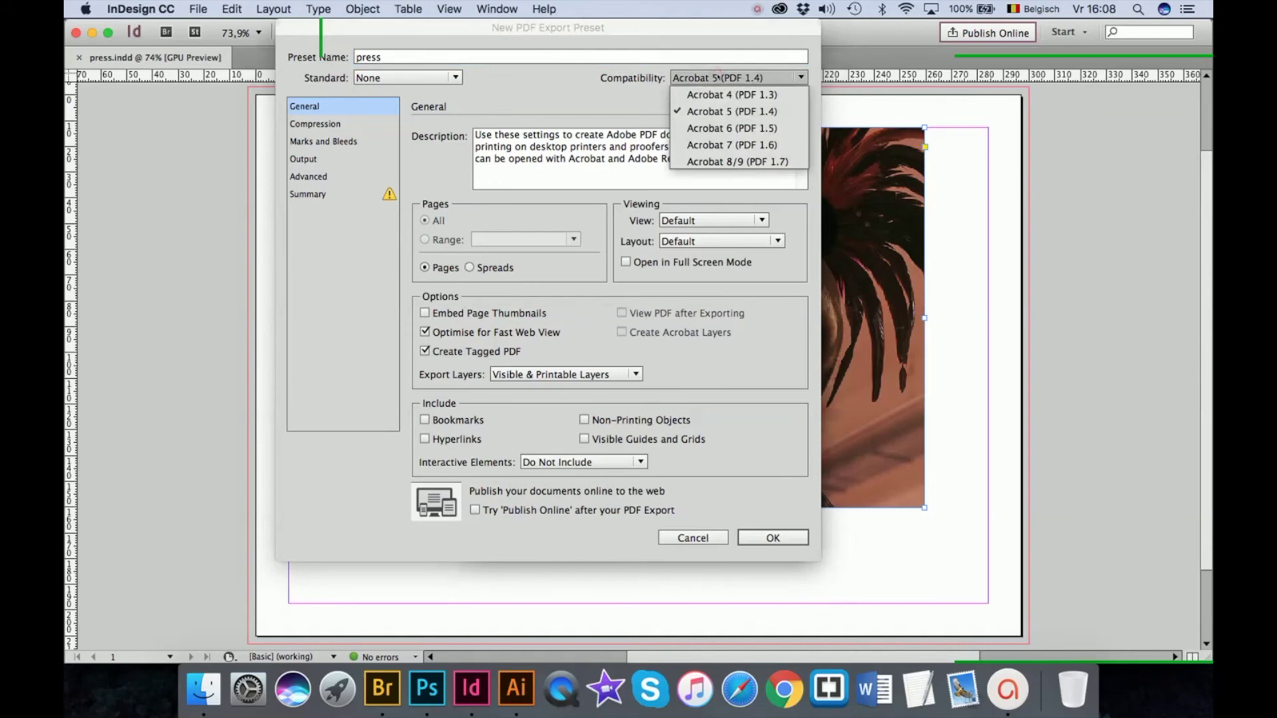
{"action": "left_click", "coordinate": [720, 78]}
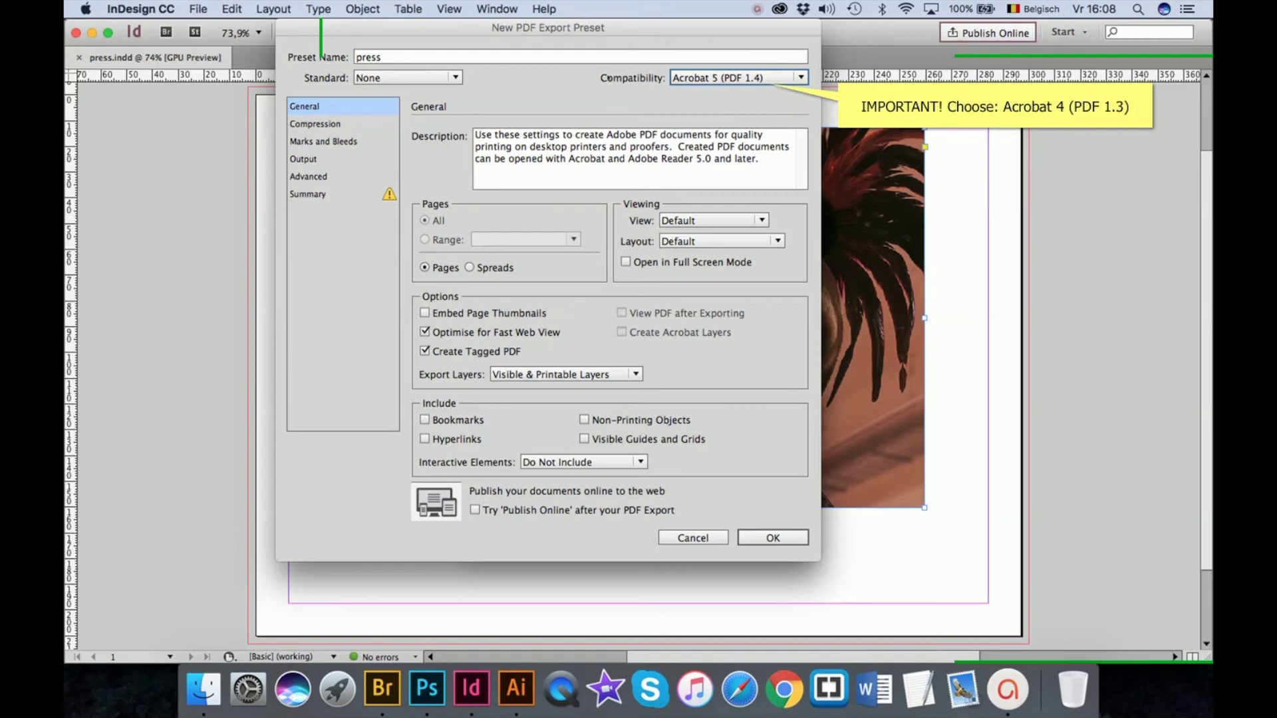
{"action": "left_click", "coordinate": [758, 77]}
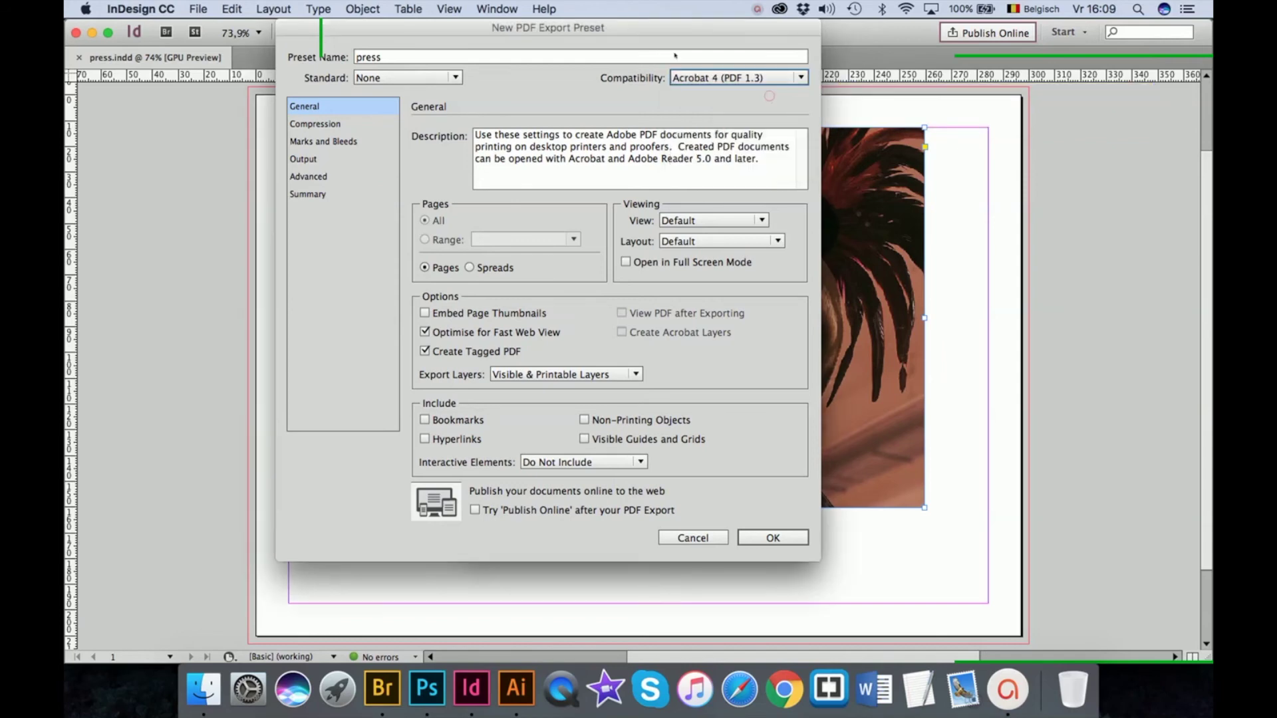
{"action": "left_click", "coordinate": [802, 77]}
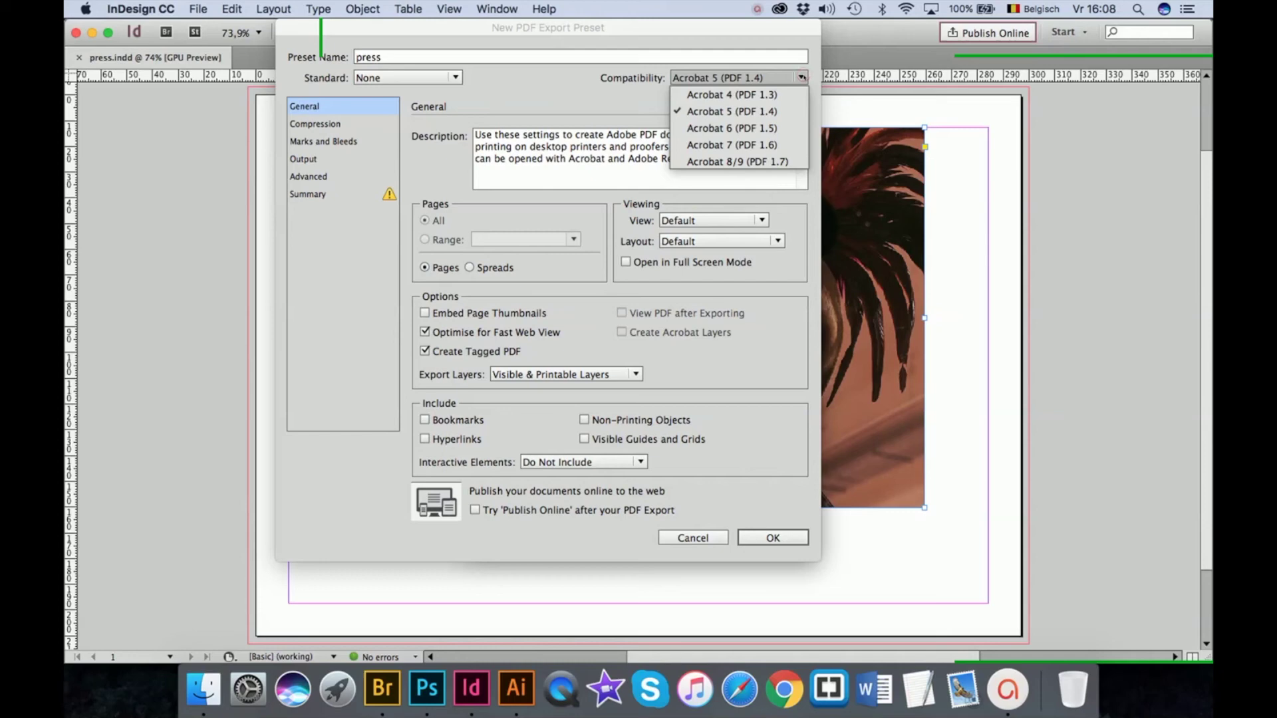
{"action": "left_click", "coordinate": [732, 95]}
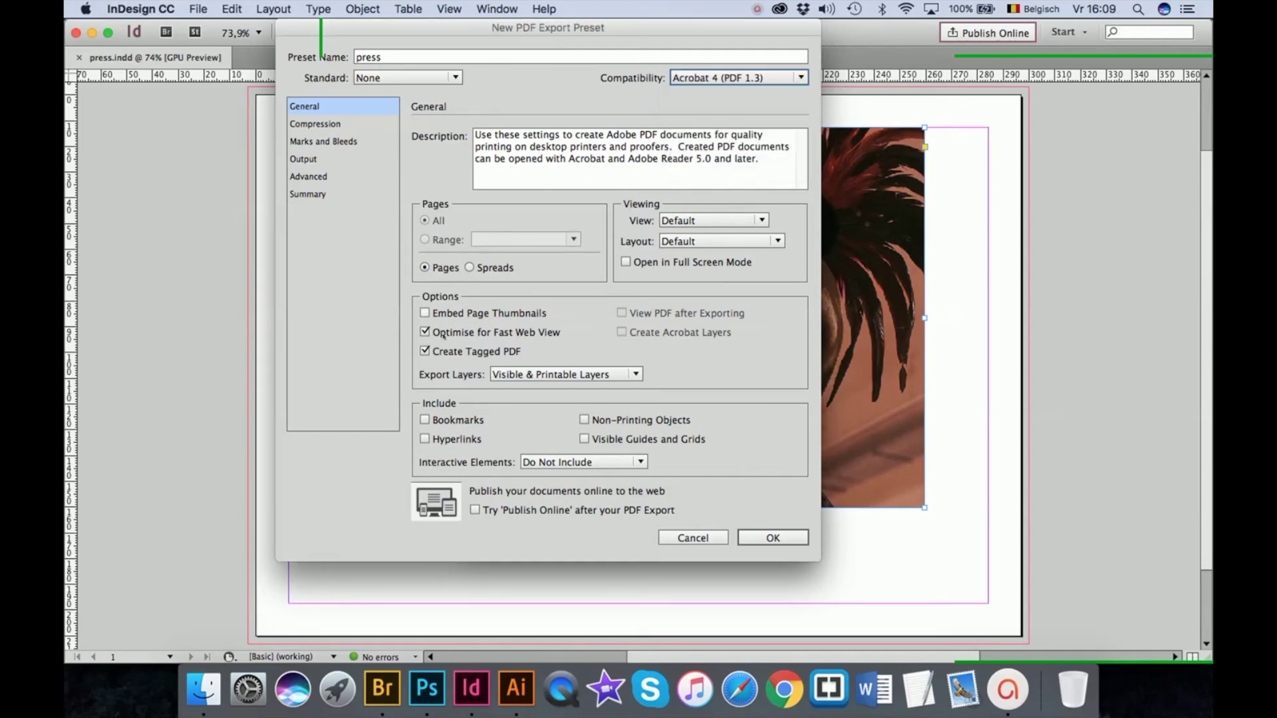
{"action": "left_click", "coordinate": [443, 336]}
{"action": "left_click", "coordinate": [425, 351]}
Step: Set the downsampling threshold for both colour and greyscale images to 400 pixels per inch
{"action": "left_click", "coordinate": [324, 124]}
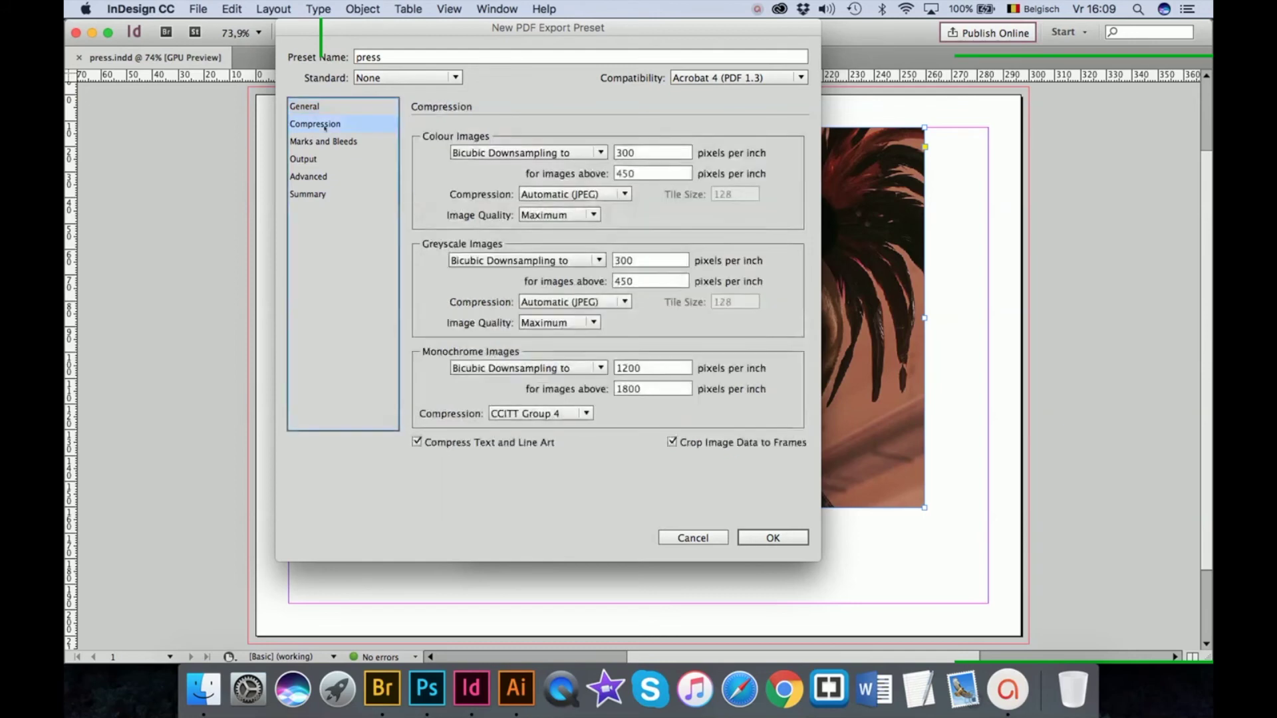
{"action": "double_click", "coordinate": [635, 173]}
{"action": "type", "text": "400"}
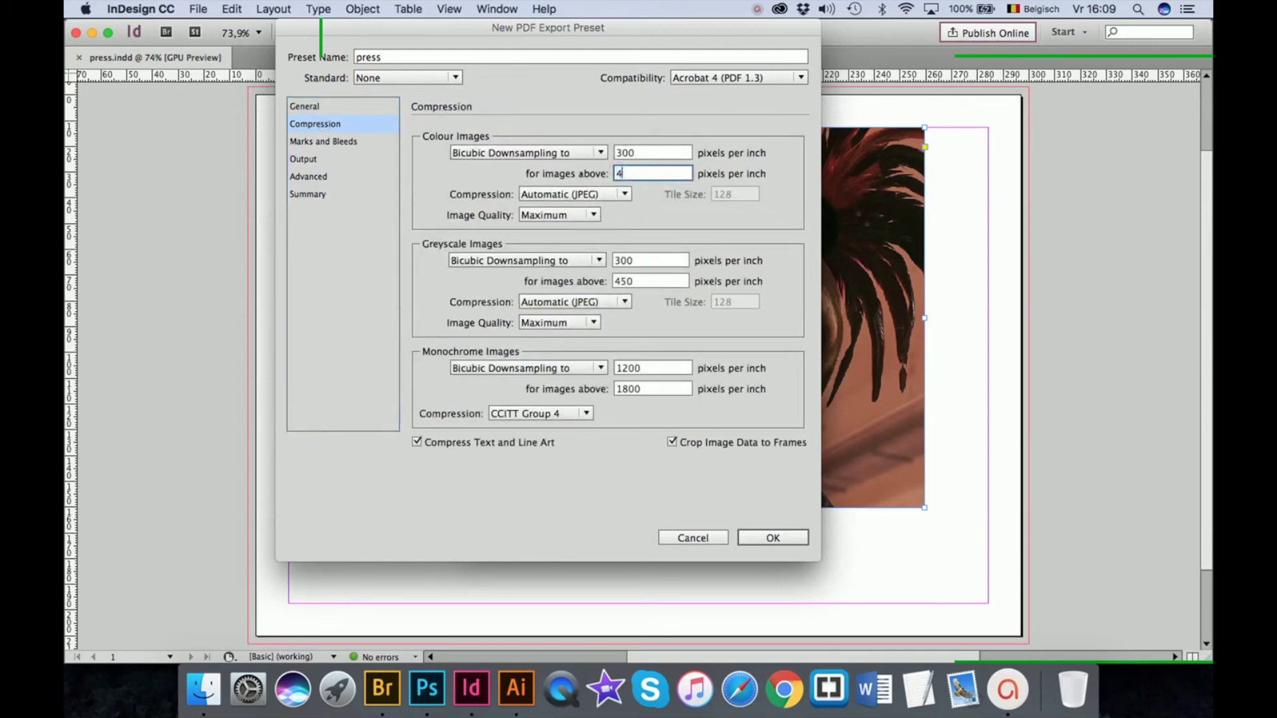
{"action": "key", "text": "Tab"}
{"action": "key", "text": "Tab"}
{"action": "type", "text": "400"}
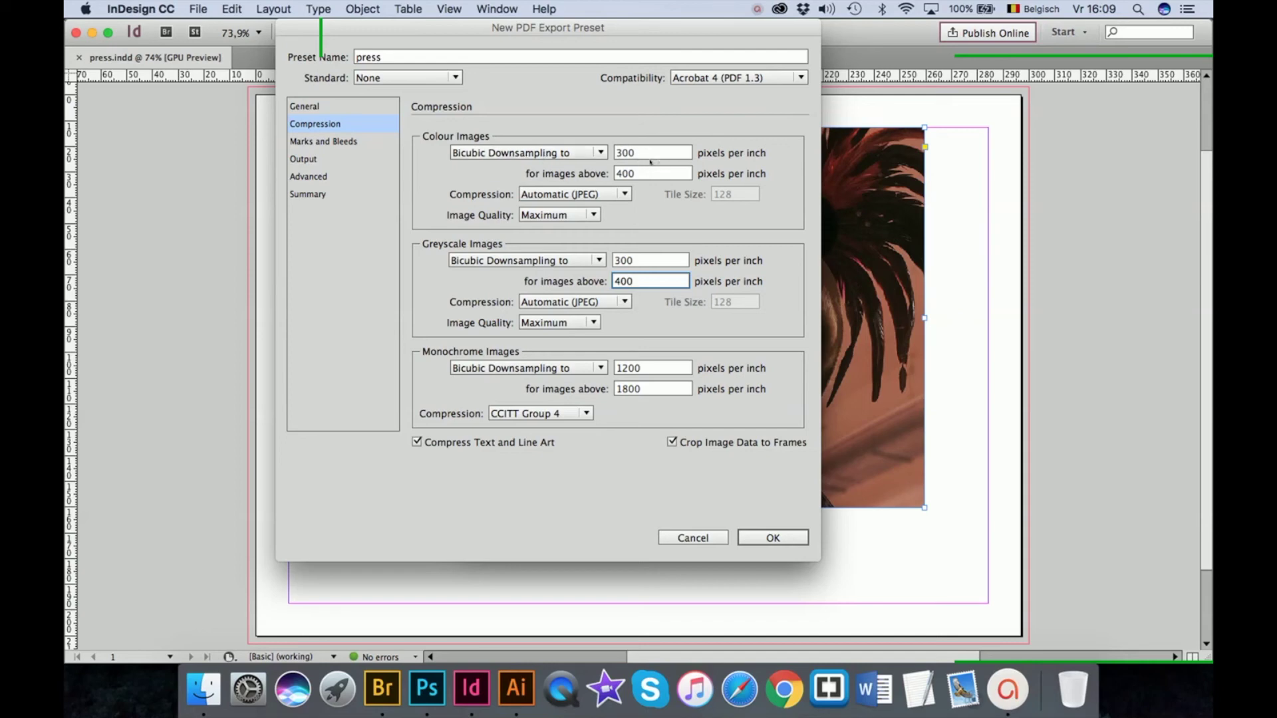
Step: Set the compression of both colour and greyscale images to None
{"action": "left_click", "coordinate": [582, 195]}
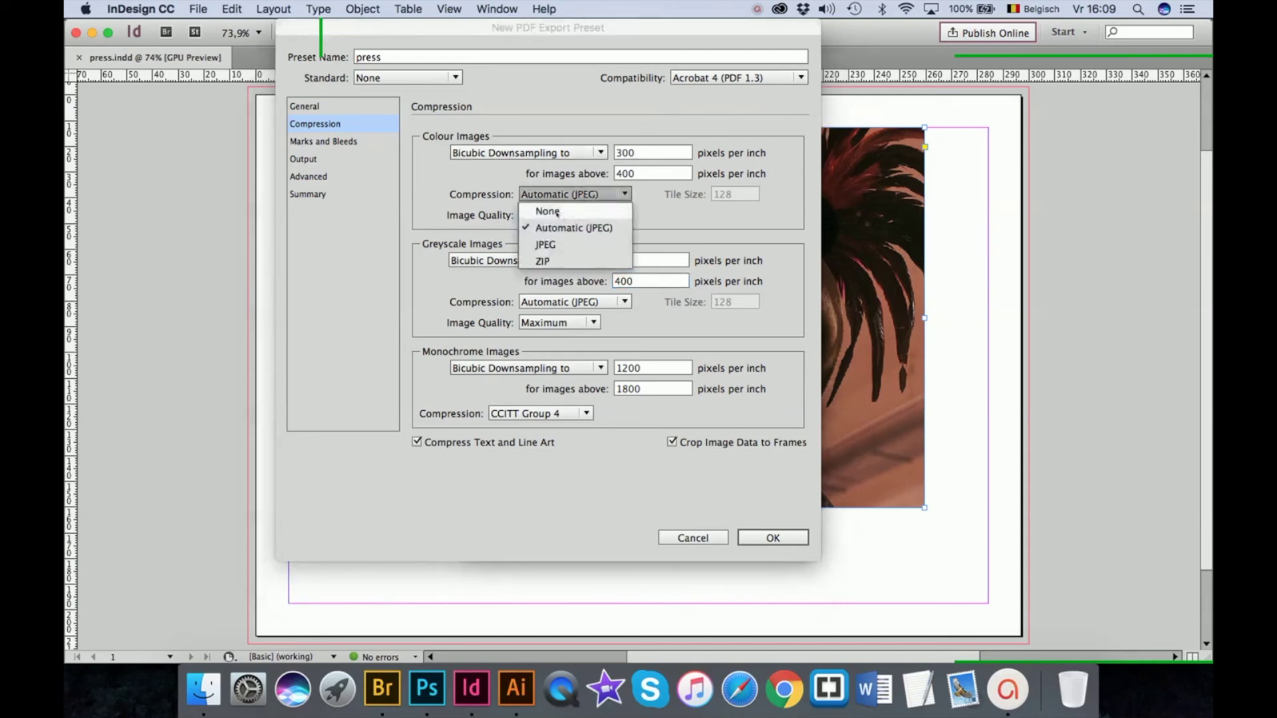
{"action": "left_click", "coordinate": [558, 211]}
{"action": "left_click", "coordinate": [562, 302]}
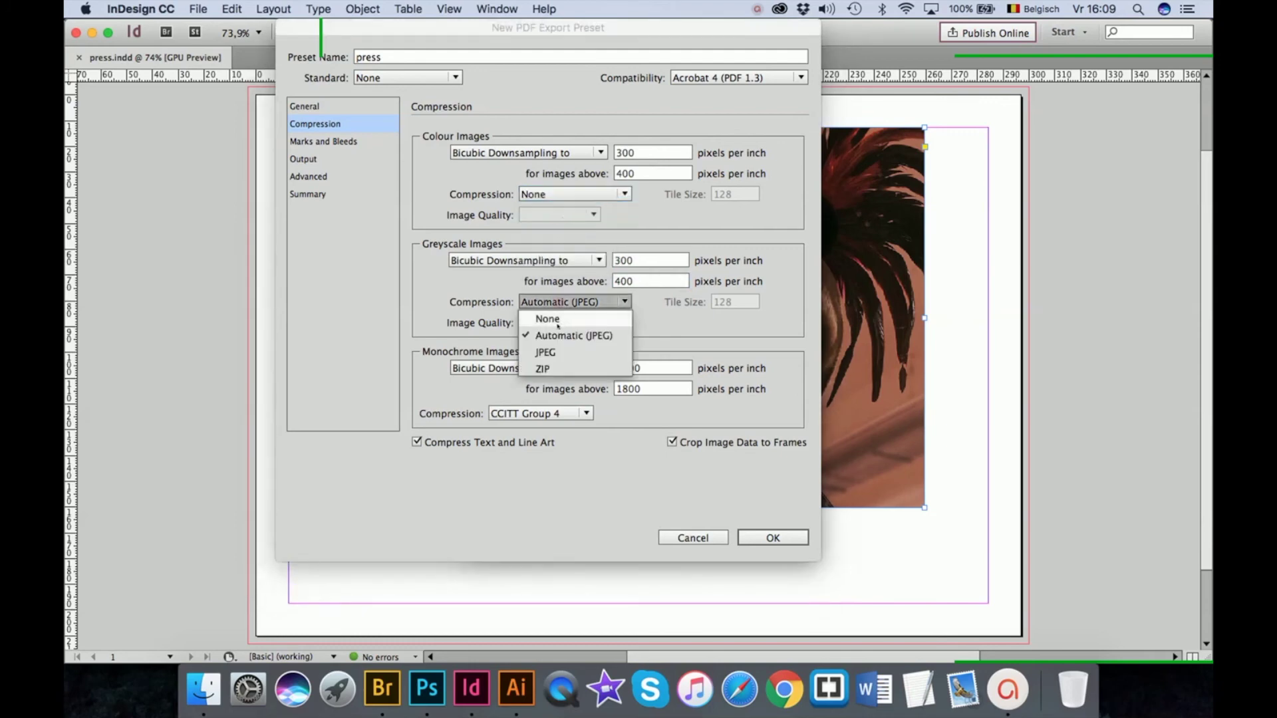
{"action": "left_click", "coordinate": [557, 321]}
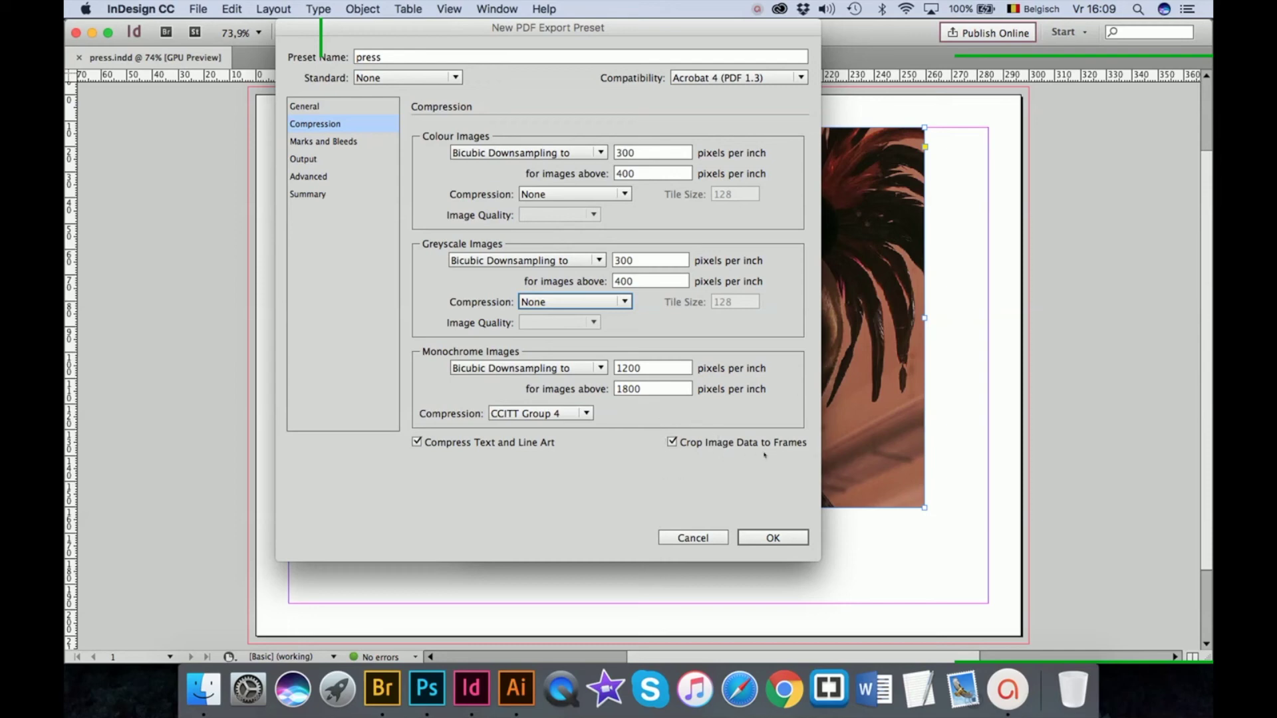
Step: Include crop marks, registration marks and page information without bleed marks or colour bars, and use the document bleed settings
{"action": "left_click", "coordinate": [326, 141]}
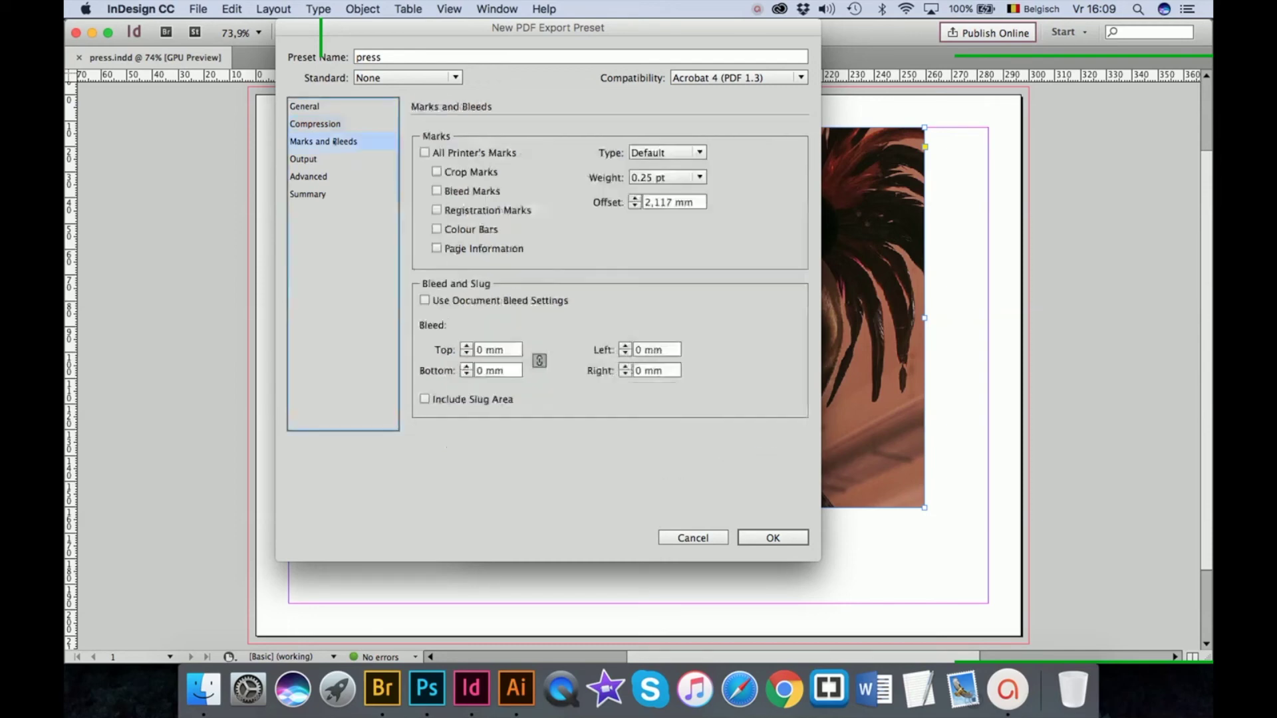
{"action": "left_click", "coordinate": [424, 152]}
{"action": "left_click", "coordinate": [436, 191]}
{"action": "left_click", "coordinate": [436, 229]}
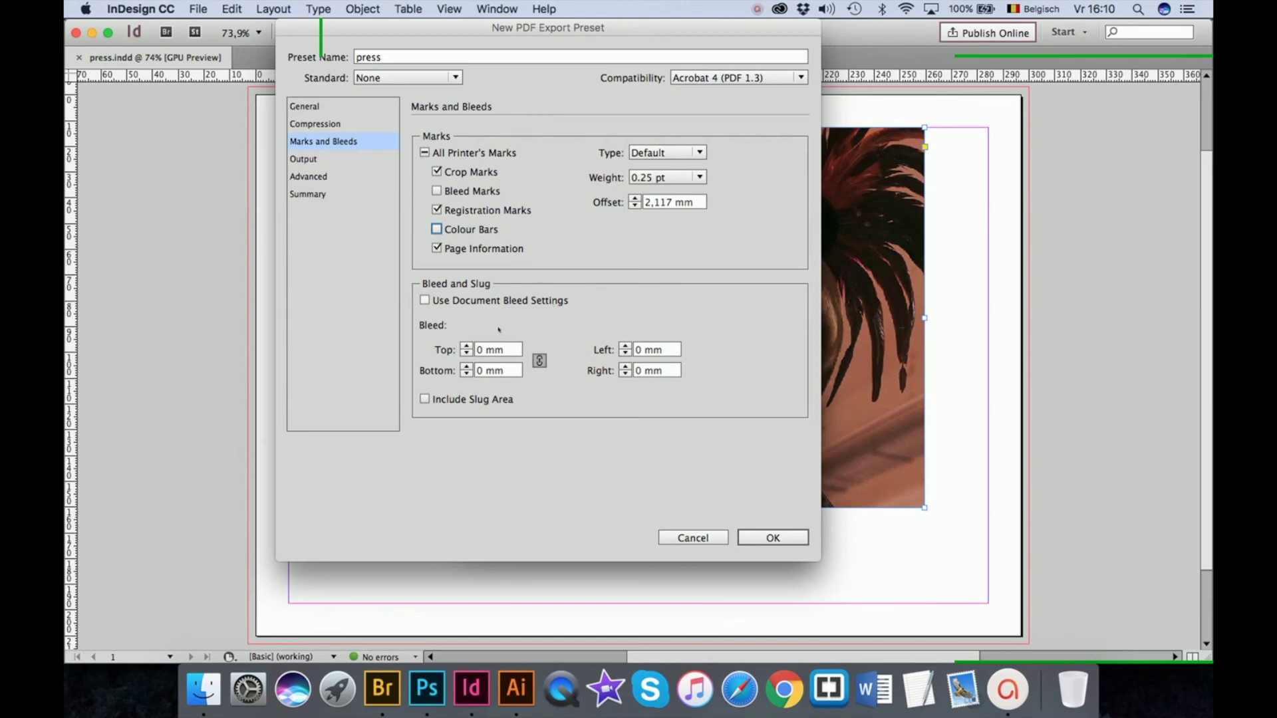
{"action": "left_click", "coordinate": [424, 300]}
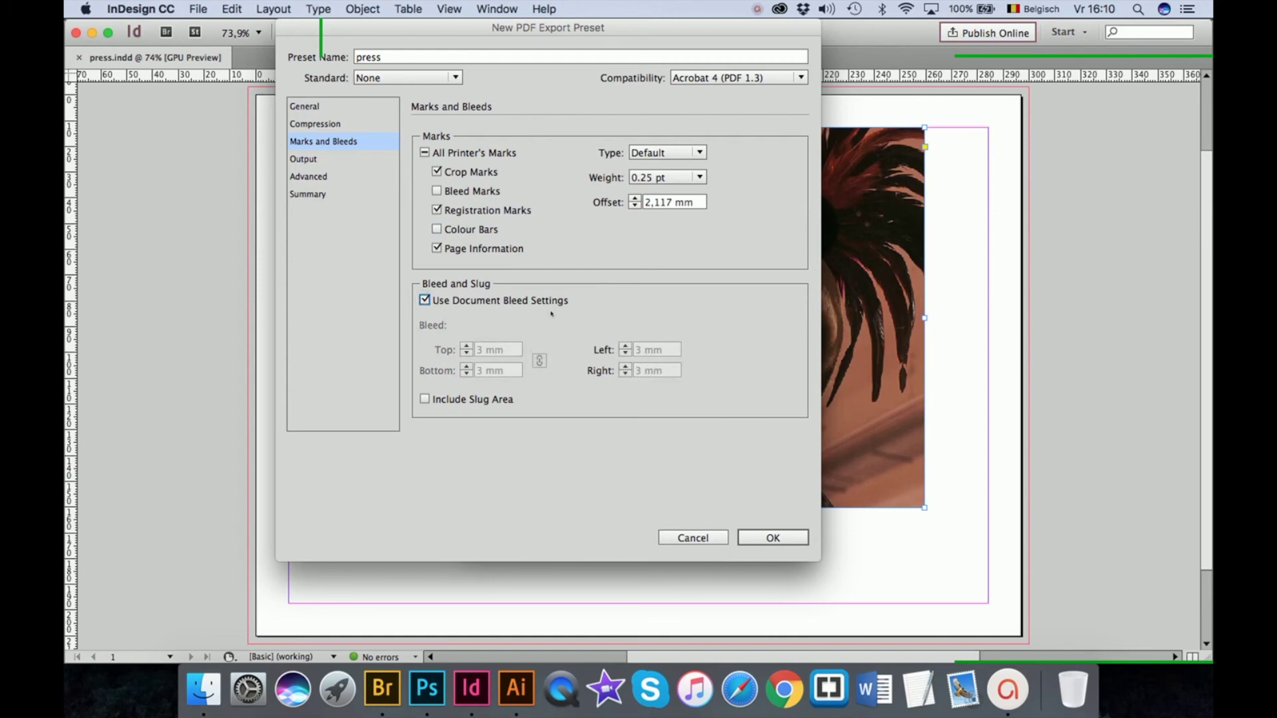
Step: Turn off the use of document bleed settings and set the preset's bleed to 3 mm on all sides
{"action": "left_click", "coordinate": [424, 300]}
{"action": "type", "text": "3"}
{"action": "key", "text": "Tab"}
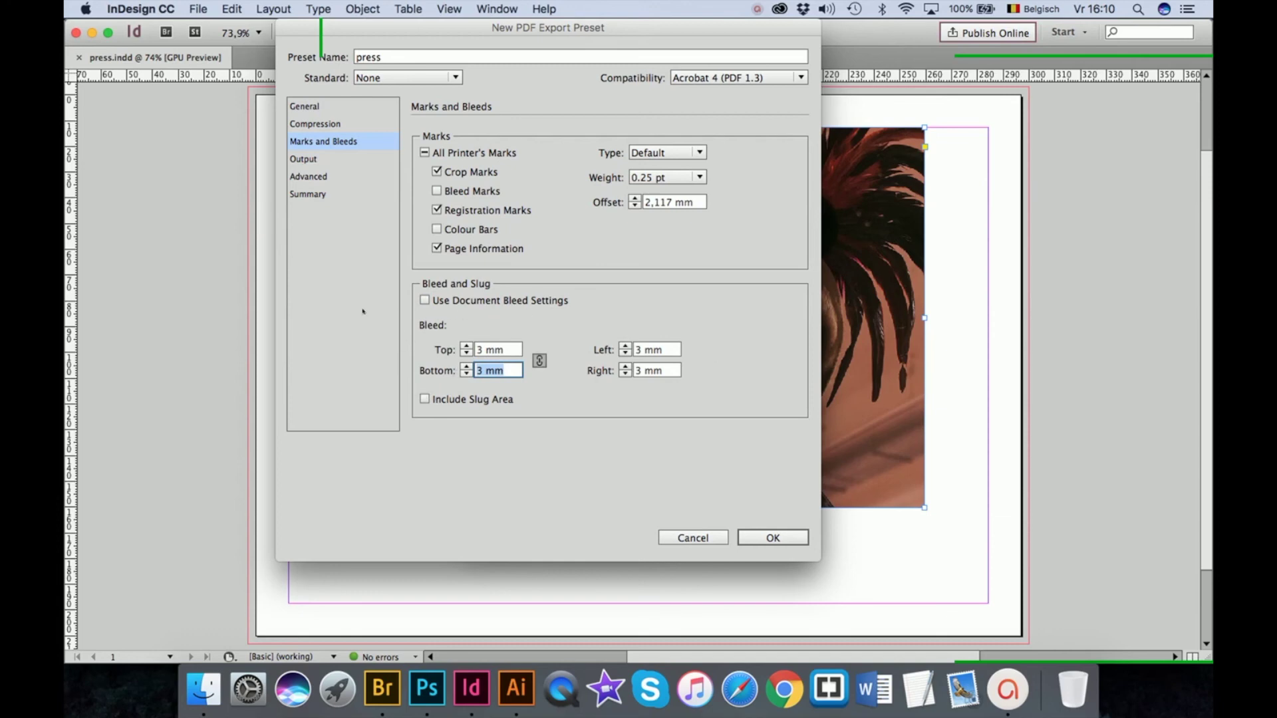
Step: Set the preset's colour conversion to Convert to Destination (Preserve Numbers) with Coated FOGRA39 as the destination
{"action": "left_click", "coordinate": [318, 160]}
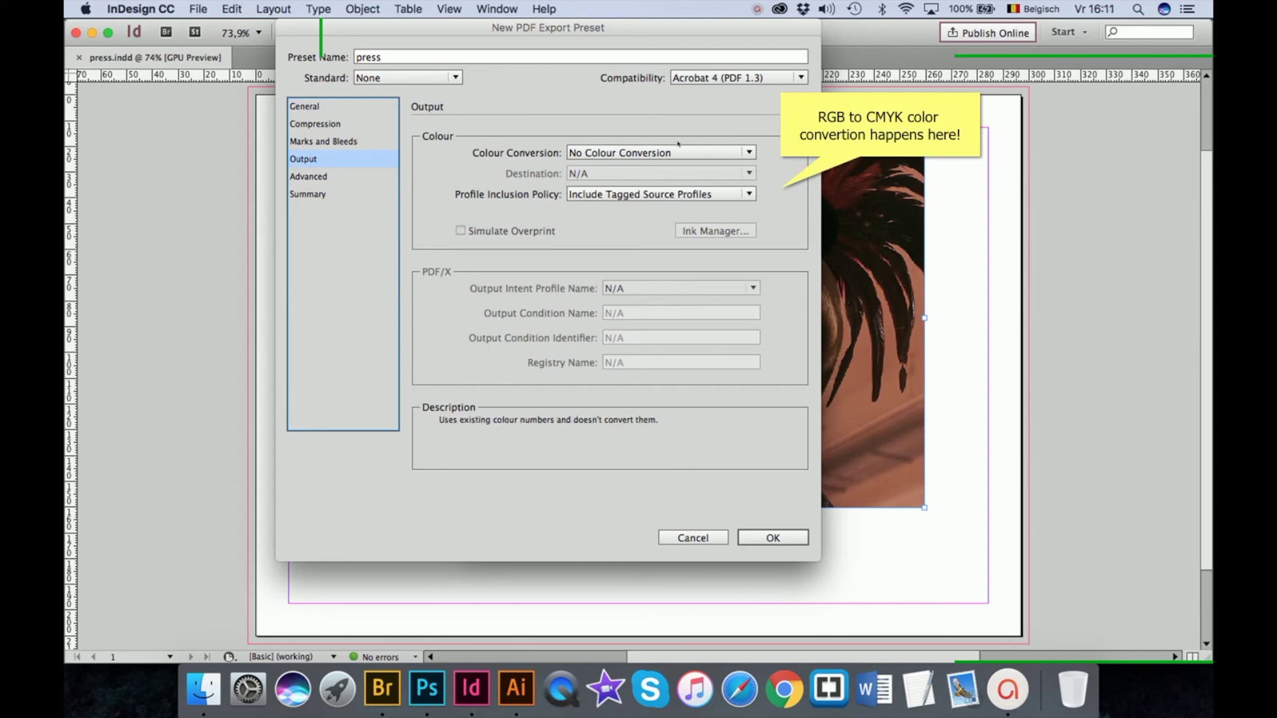
{"action": "left_click", "coordinate": [723, 154]}
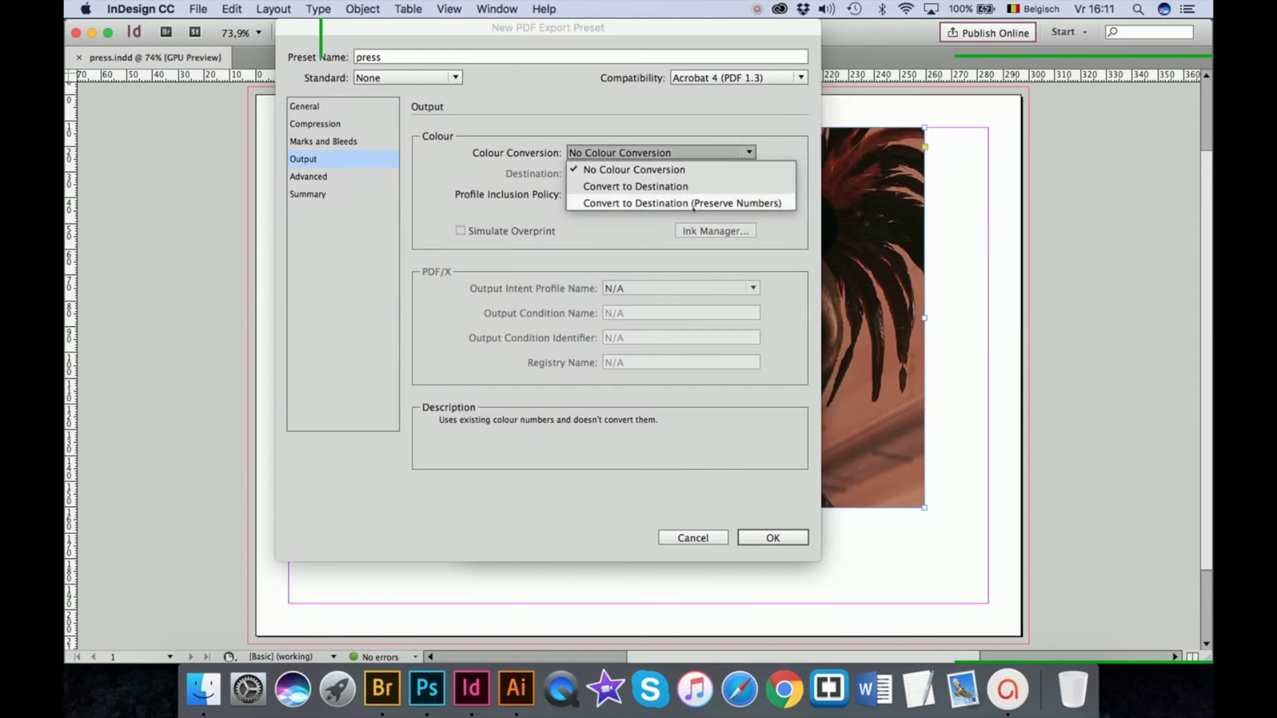
{"action": "left_click", "coordinate": [739, 203]}
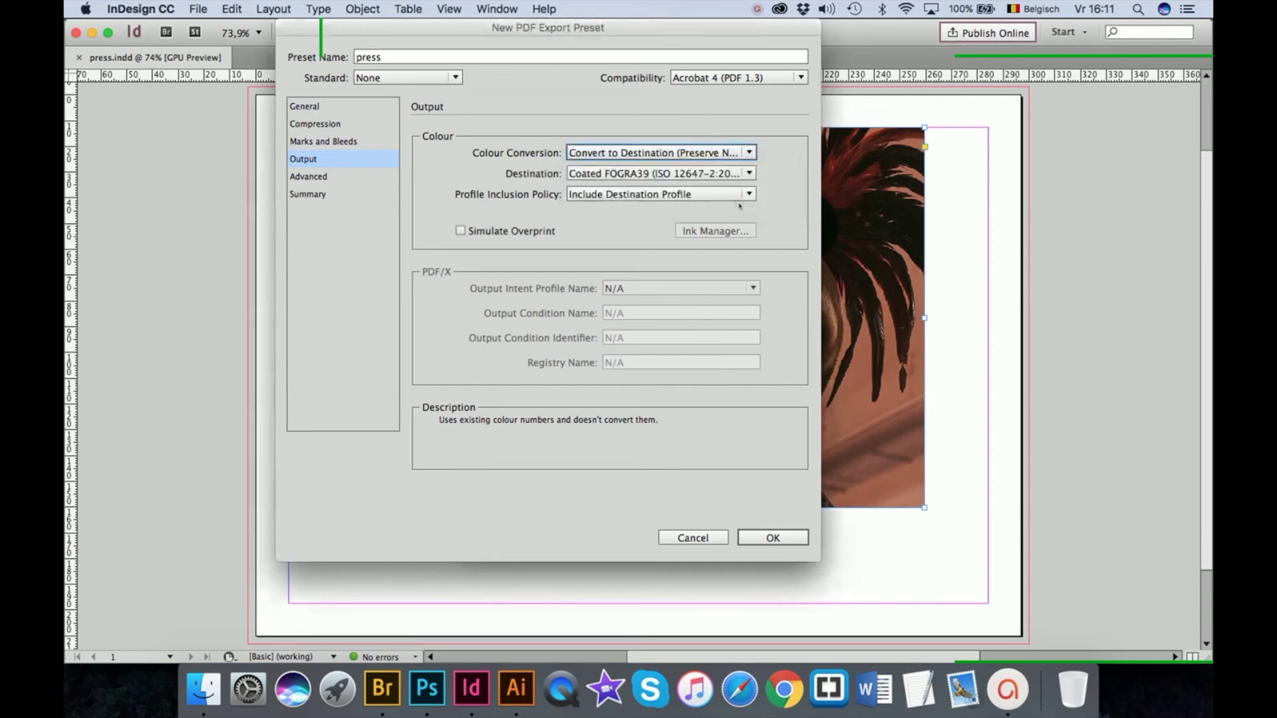
{"action": "left_click", "coordinate": [674, 174]}
{"action": "left_click", "coordinate": [646, 177]}
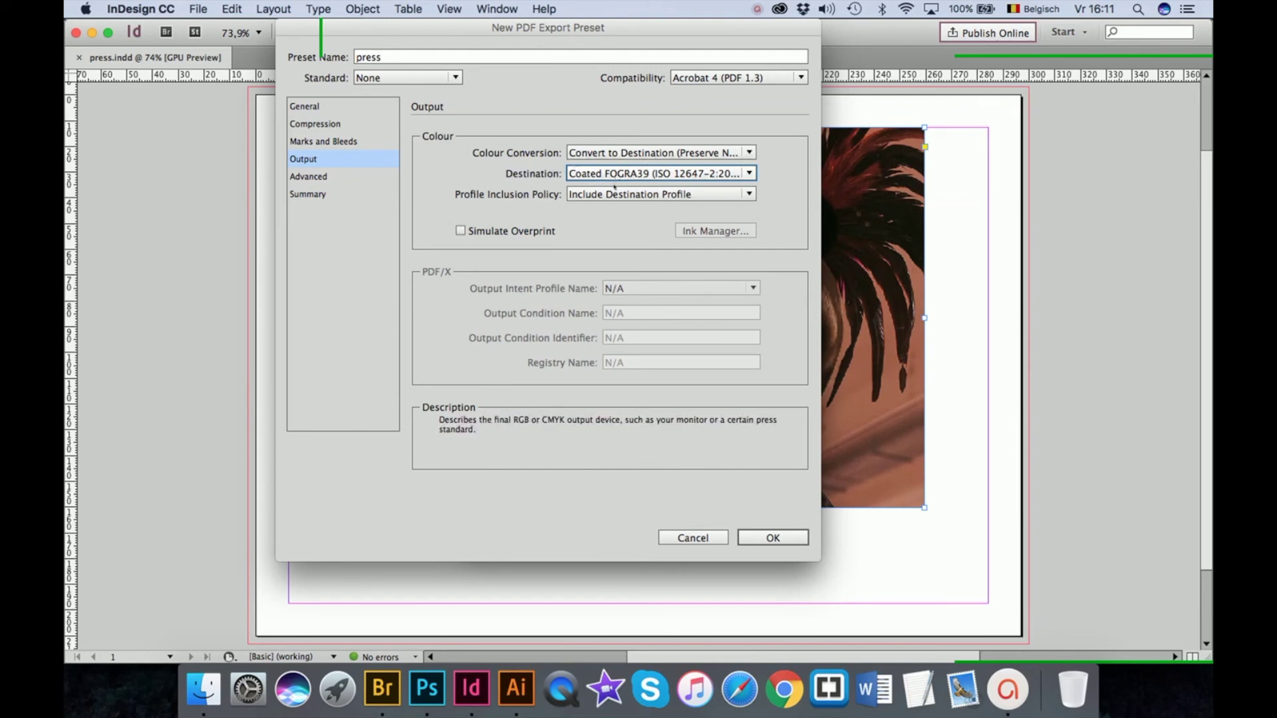
Step: Choose Include Destination Profile as the profile inclusion policy for the preset's colour output
{"action": "left_click", "coordinate": [656, 193]}
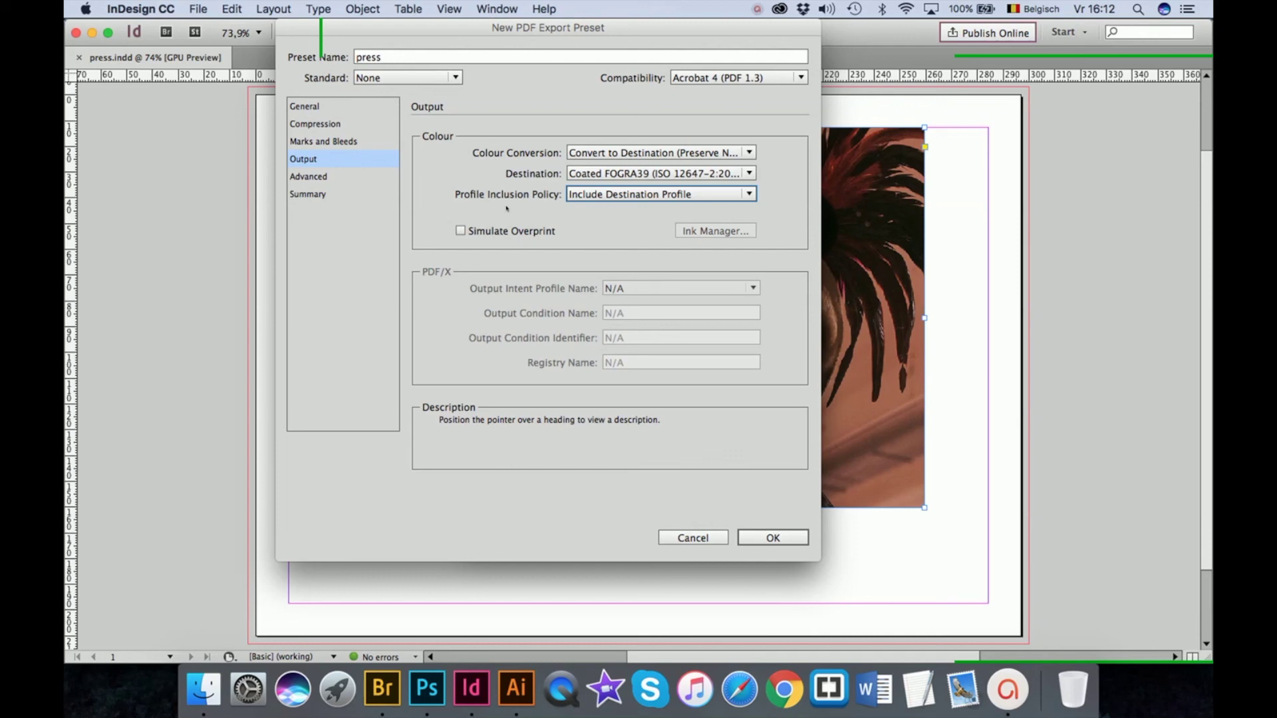
{"action": "left_click", "coordinate": [660, 194]}
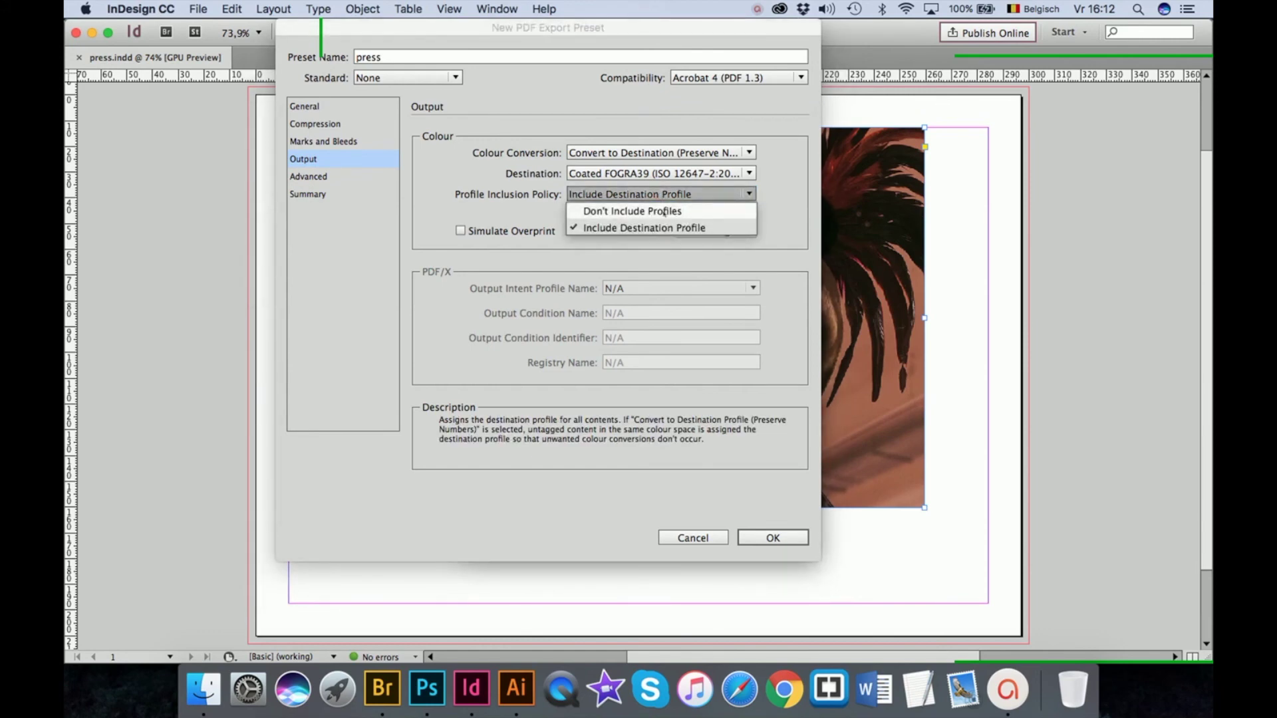
{"action": "left_click", "coordinate": [615, 228]}
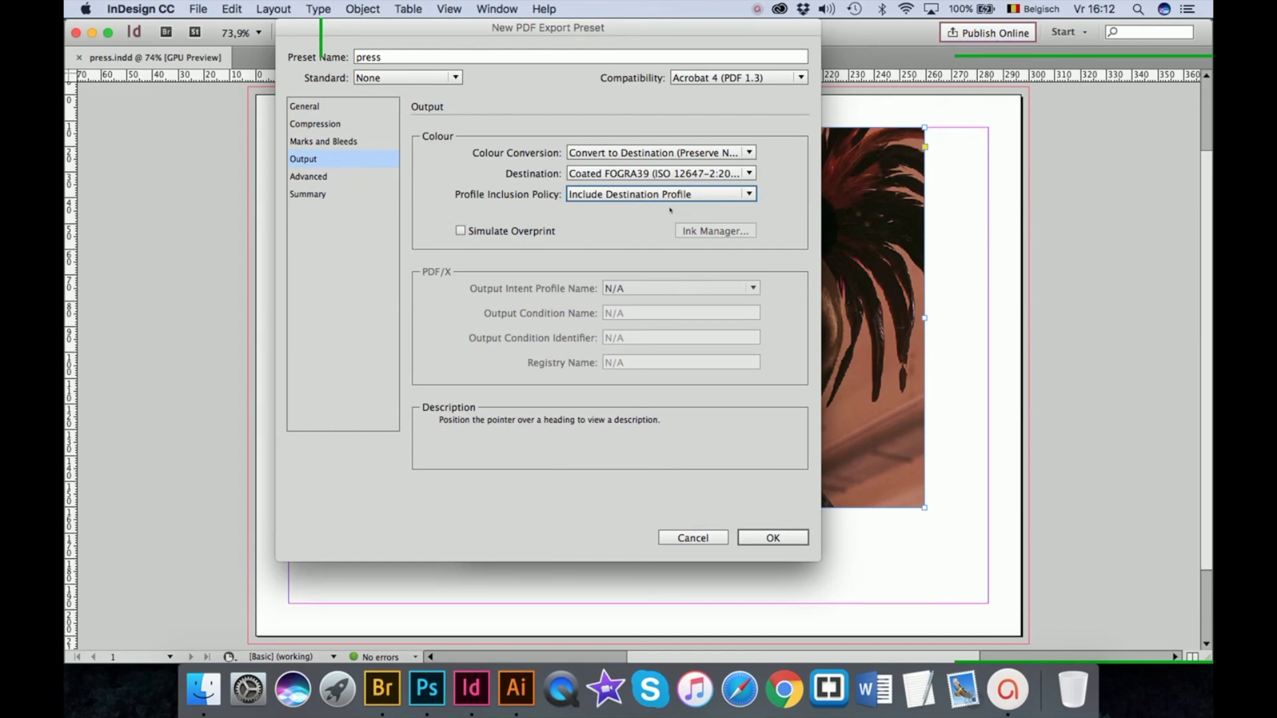
Step: Assign the custom press transparency flattener preset and keep the font subsetting threshold at 100%
{"action": "left_click", "coordinate": [312, 177]}
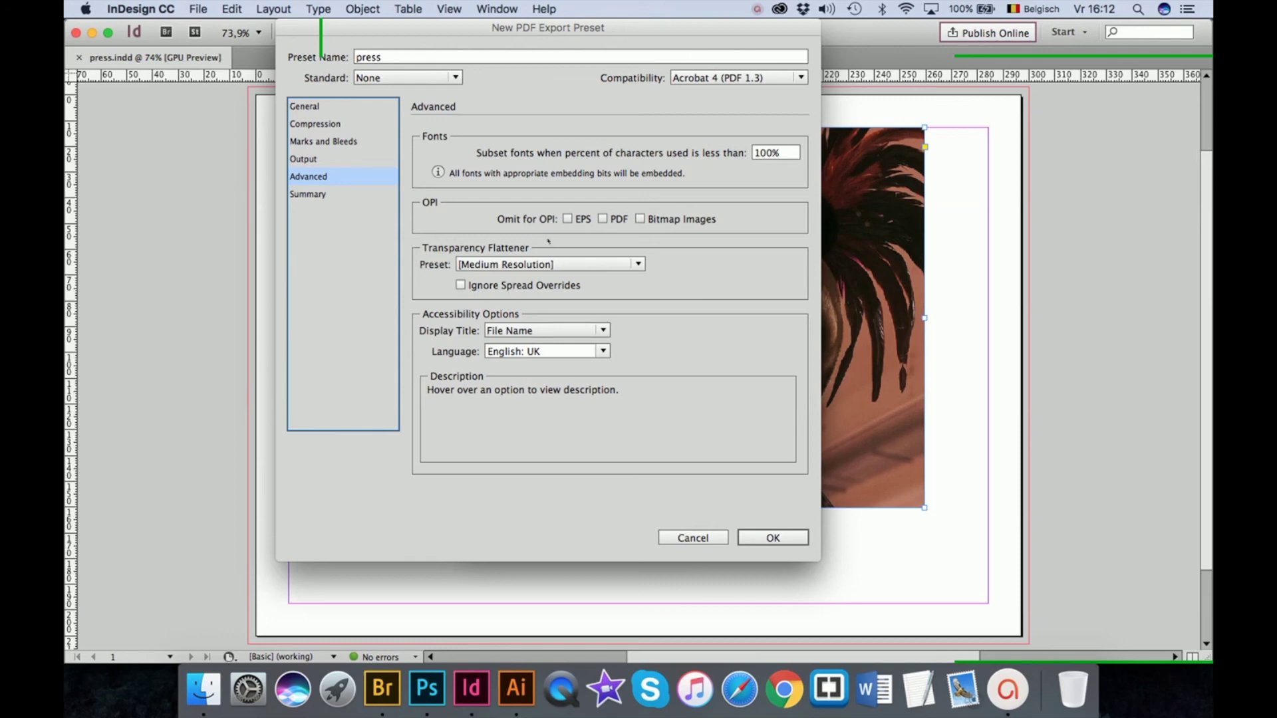
{"action": "left_click", "coordinate": [560, 264]}
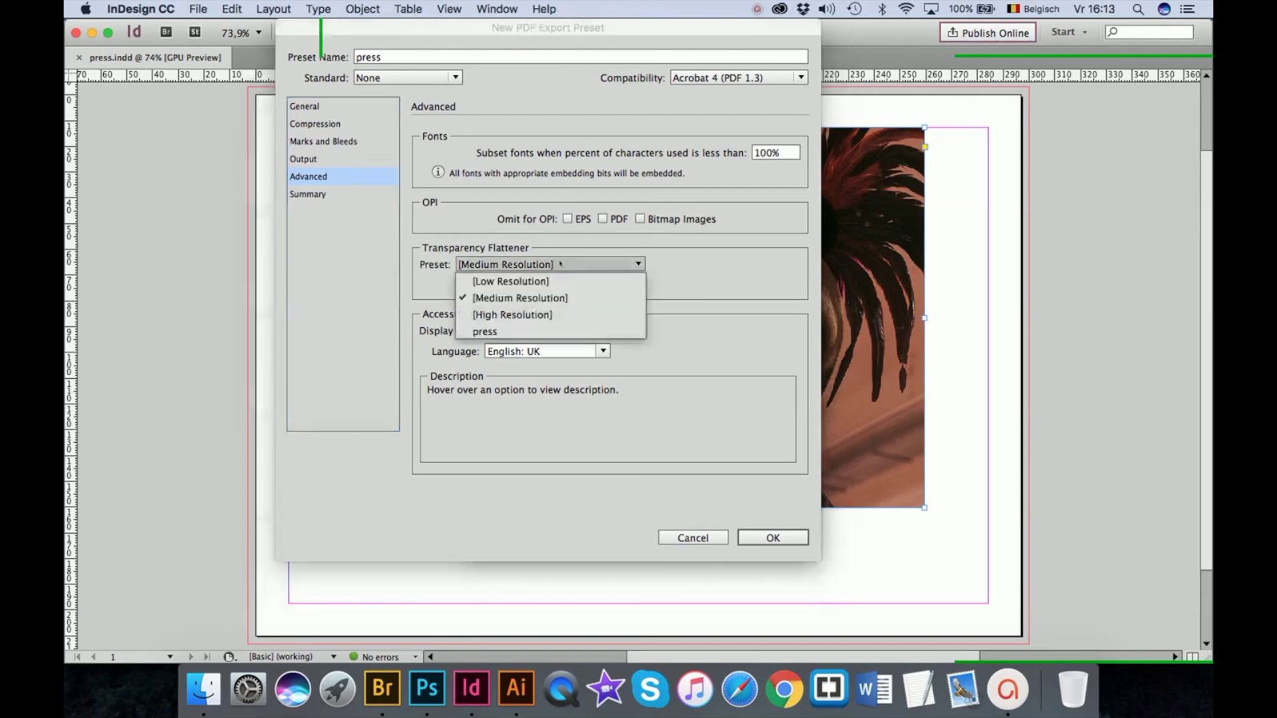
{"action": "left_click", "coordinate": [494, 332]}
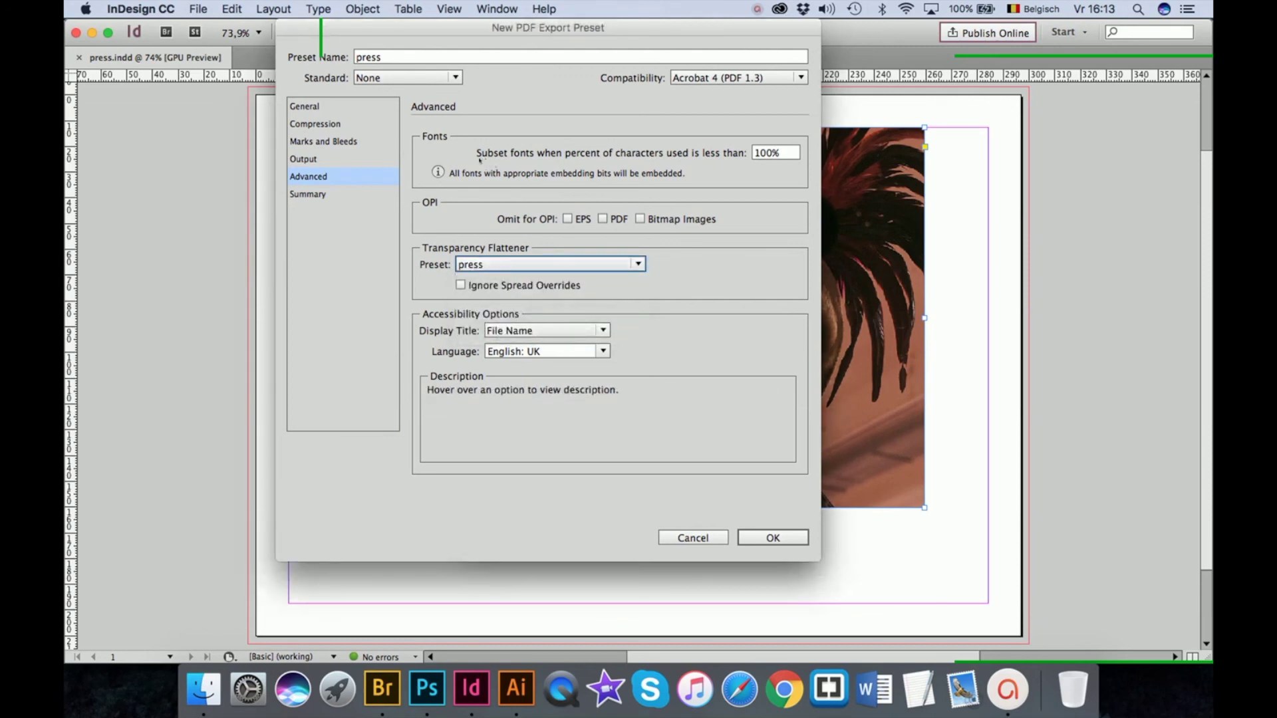
{"action": "double_click", "coordinate": [784, 152]}
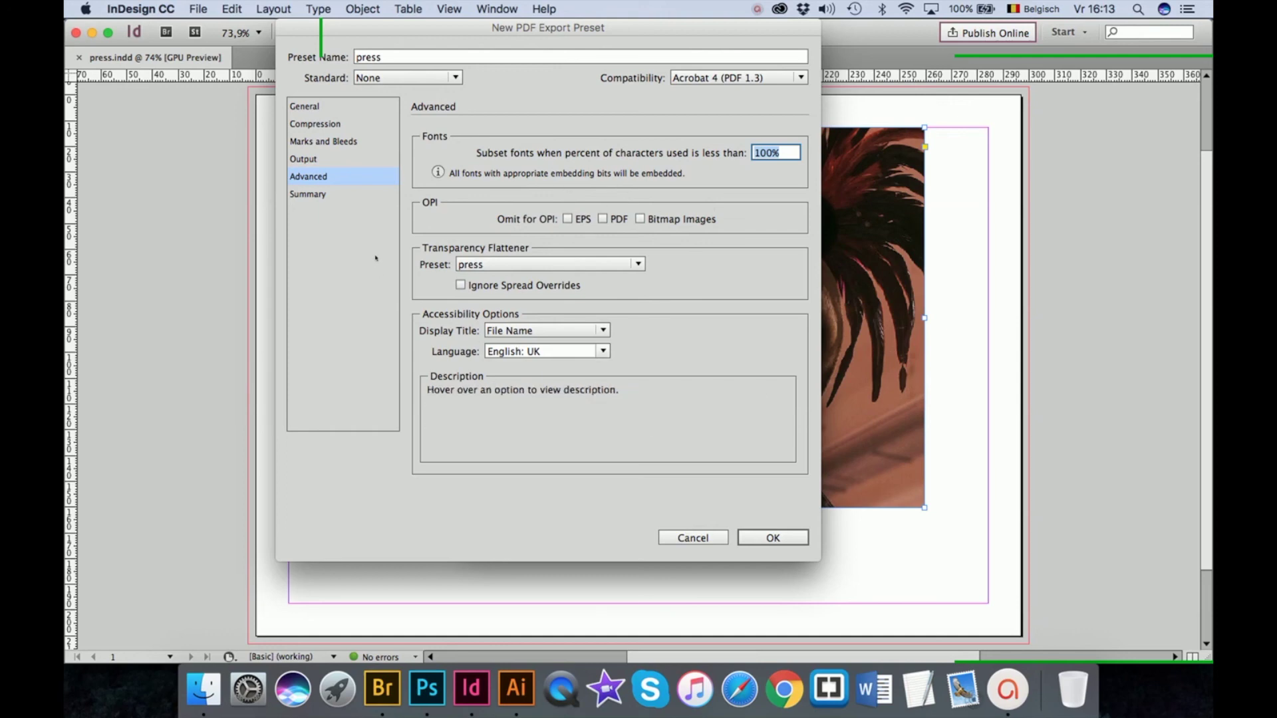
Step: Review the preset's settings summary, save the press preset and finish defining Adobe PDF presets
{"action": "left_click", "coordinate": [321, 195]}
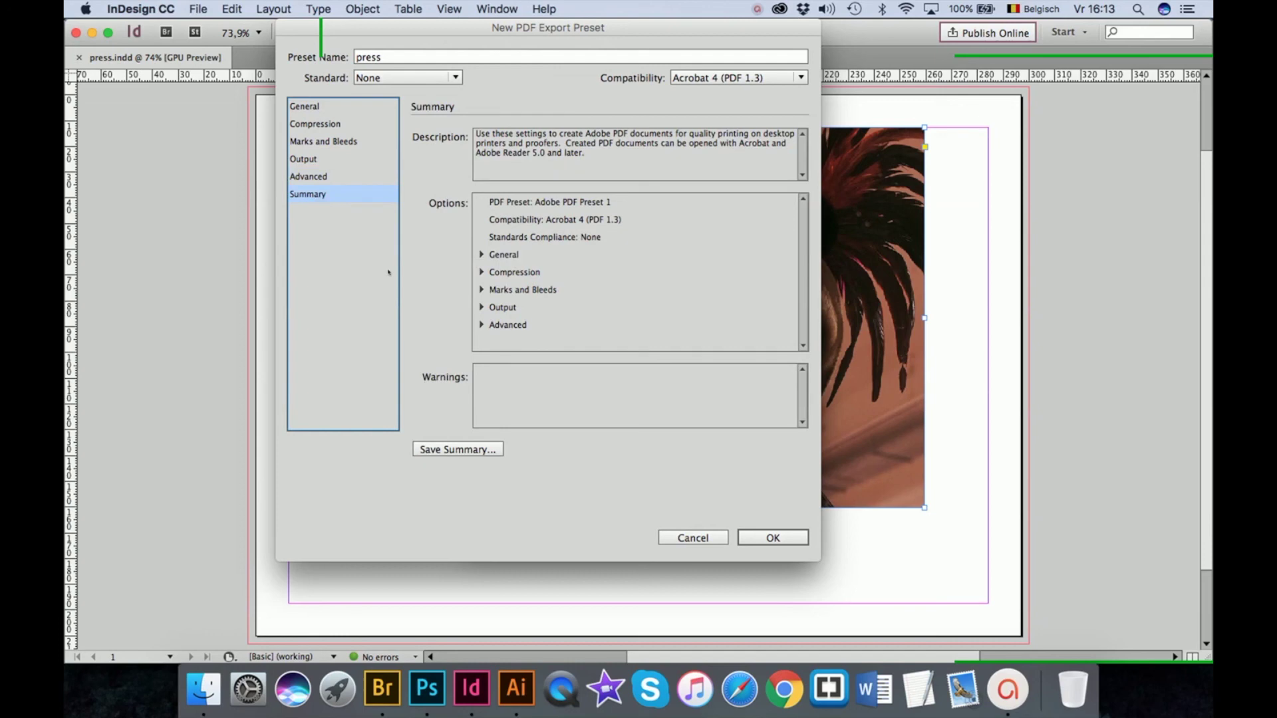
{"action": "left_click", "coordinate": [773, 538]}
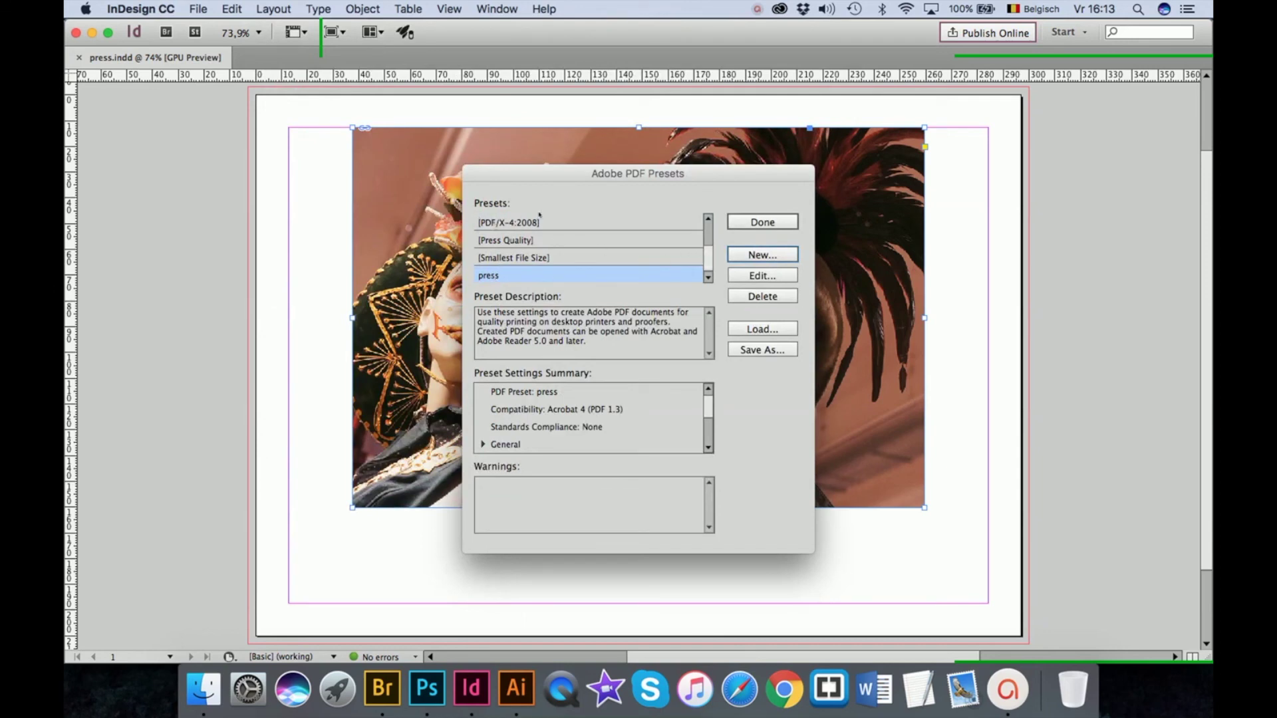
{"action": "left_click", "coordinate": [774, 224]}
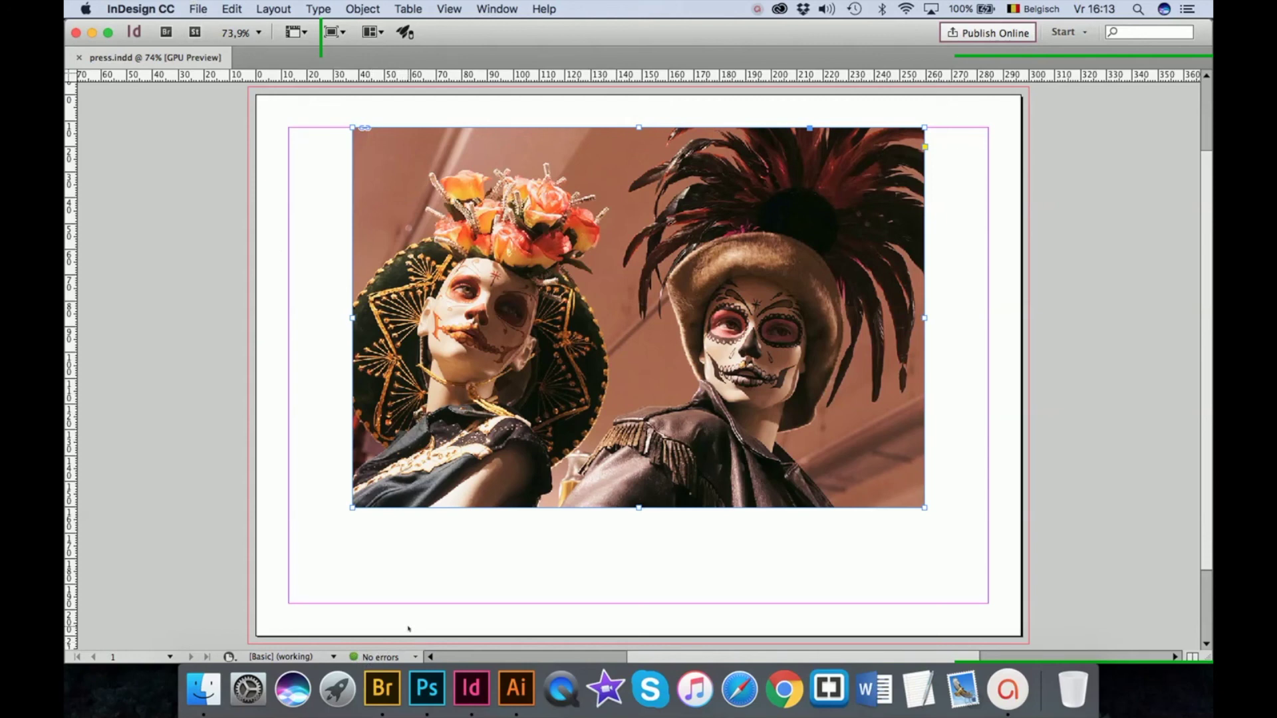
Step: Export the document as press.pdf with the press PDF preset and show the resulting PDF full screen in Acrobat Pro
{"action": "left_click", "coordinate": [198, 8]}
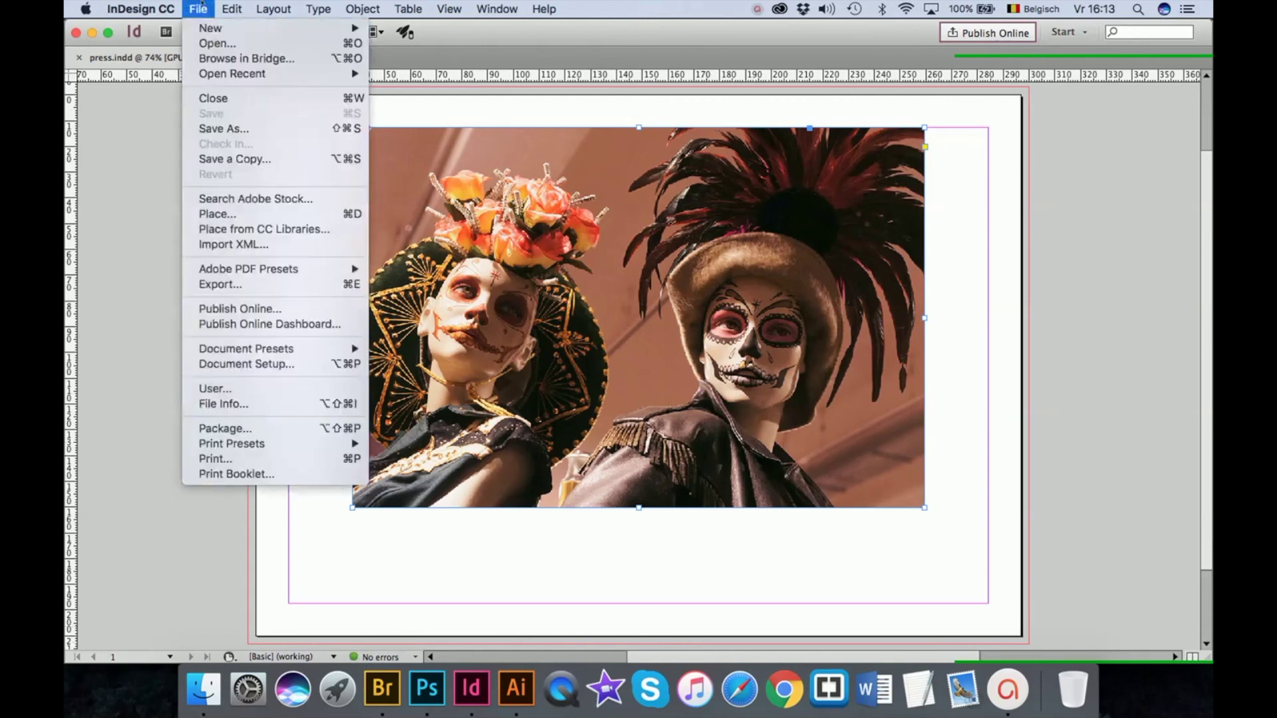
{"action": "mouse_move", "coordinate": [258, 271]}
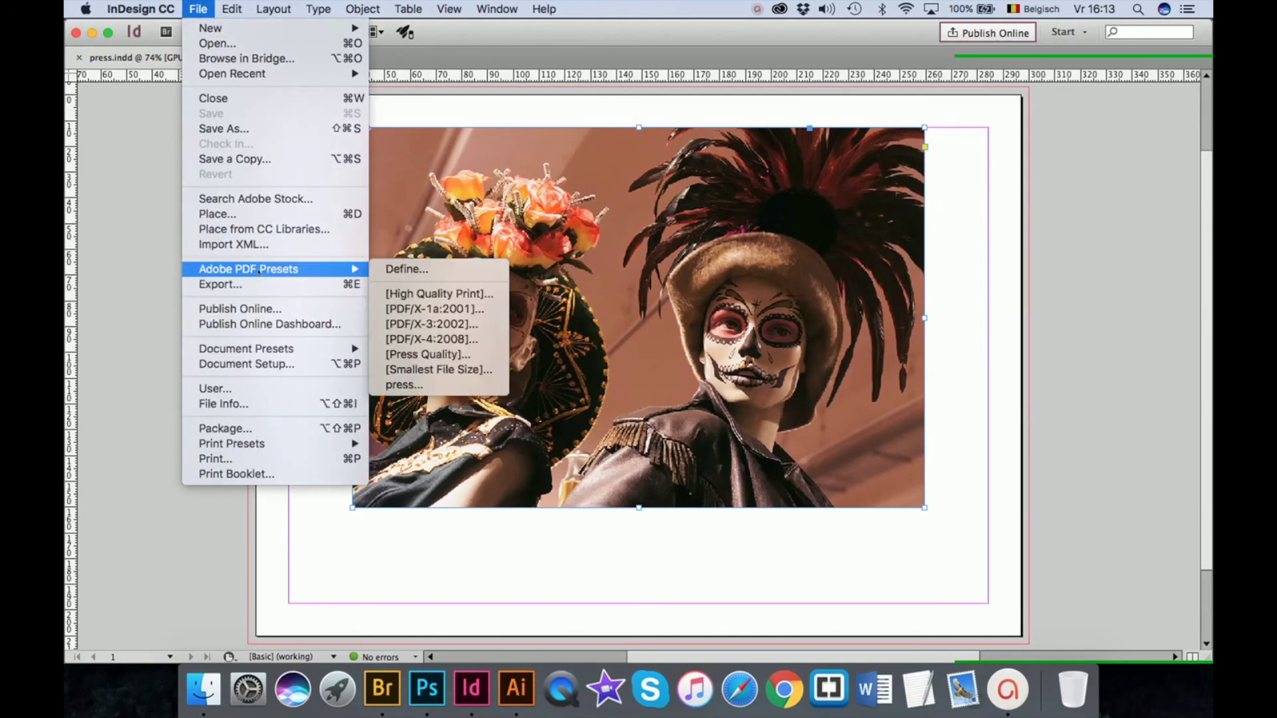
{"action": "left_click", "coordinate": [421, 385]}
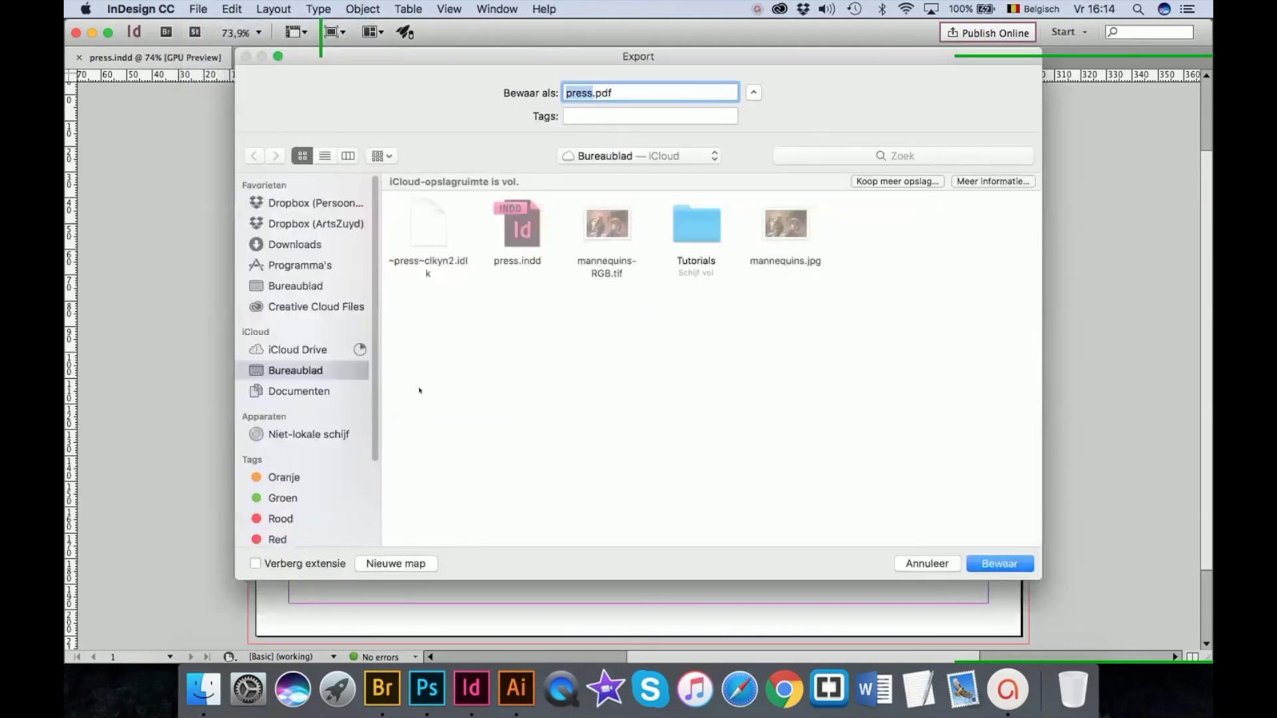
{"action": "left_click", "coordinate": [1004, 564]}
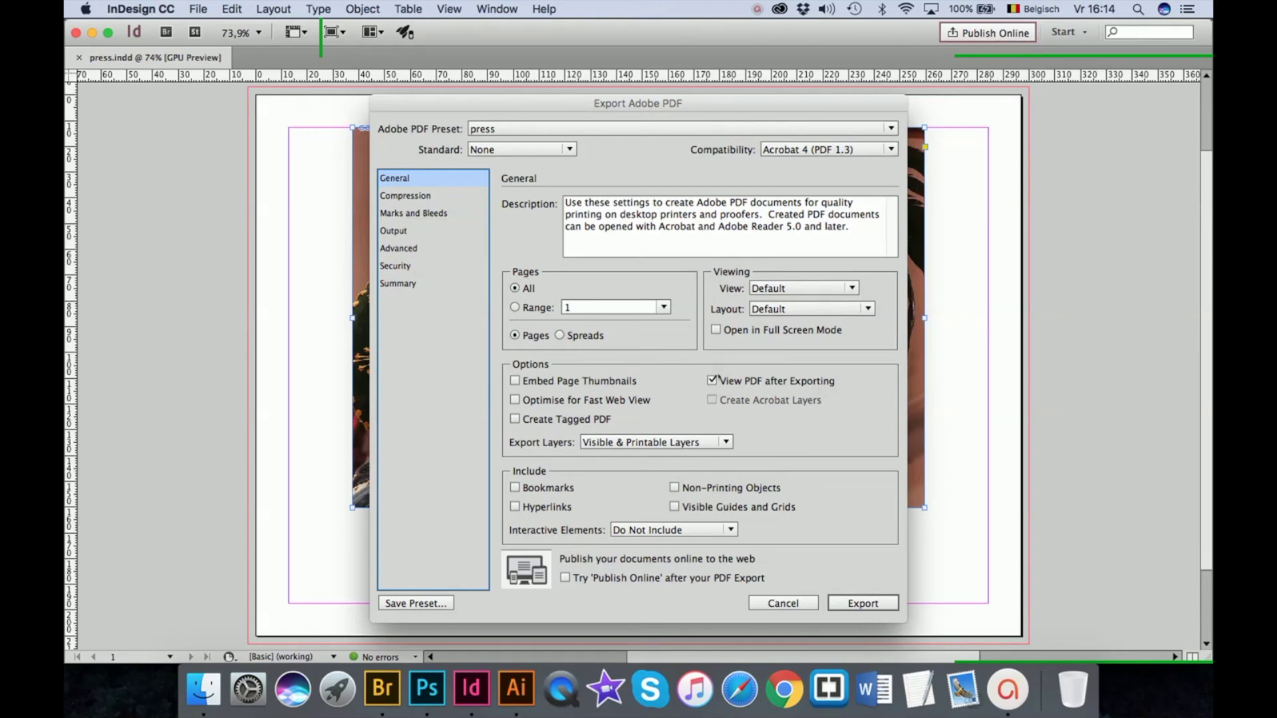
{"action": "left_click", "coordinate": [855, 604]}
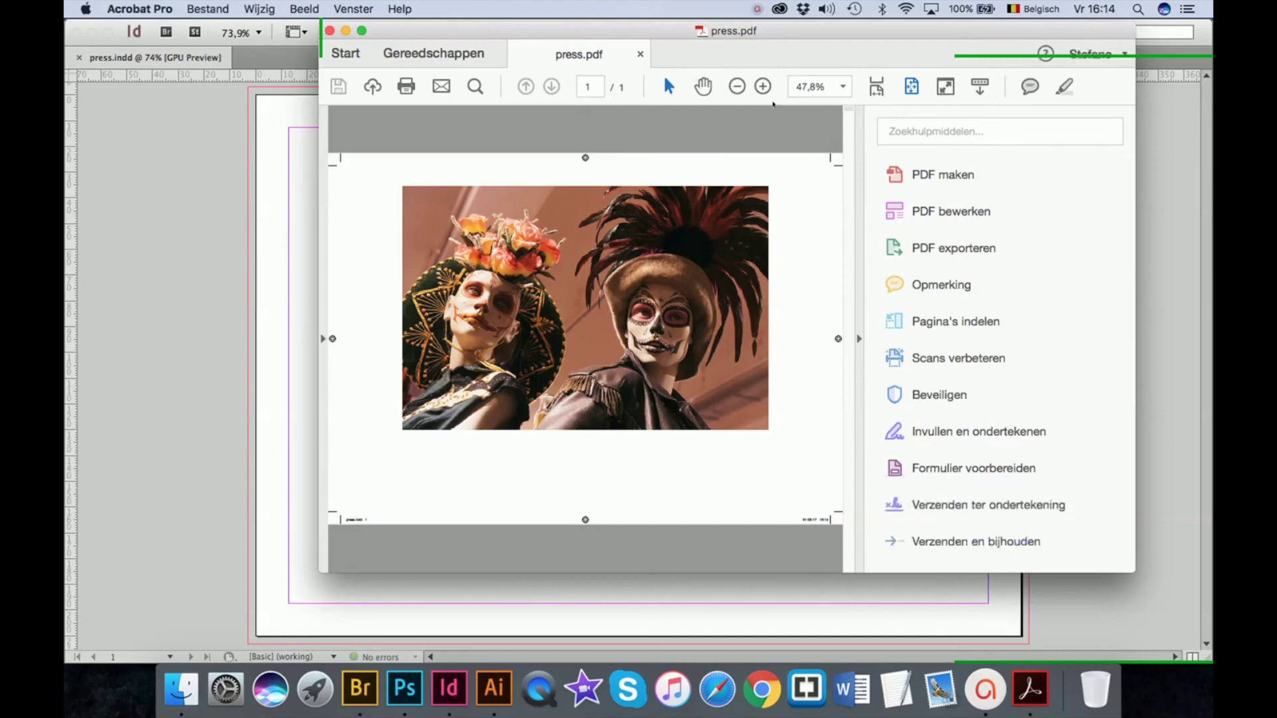
{"action": "left_click", "coordinate": [361, 30]}
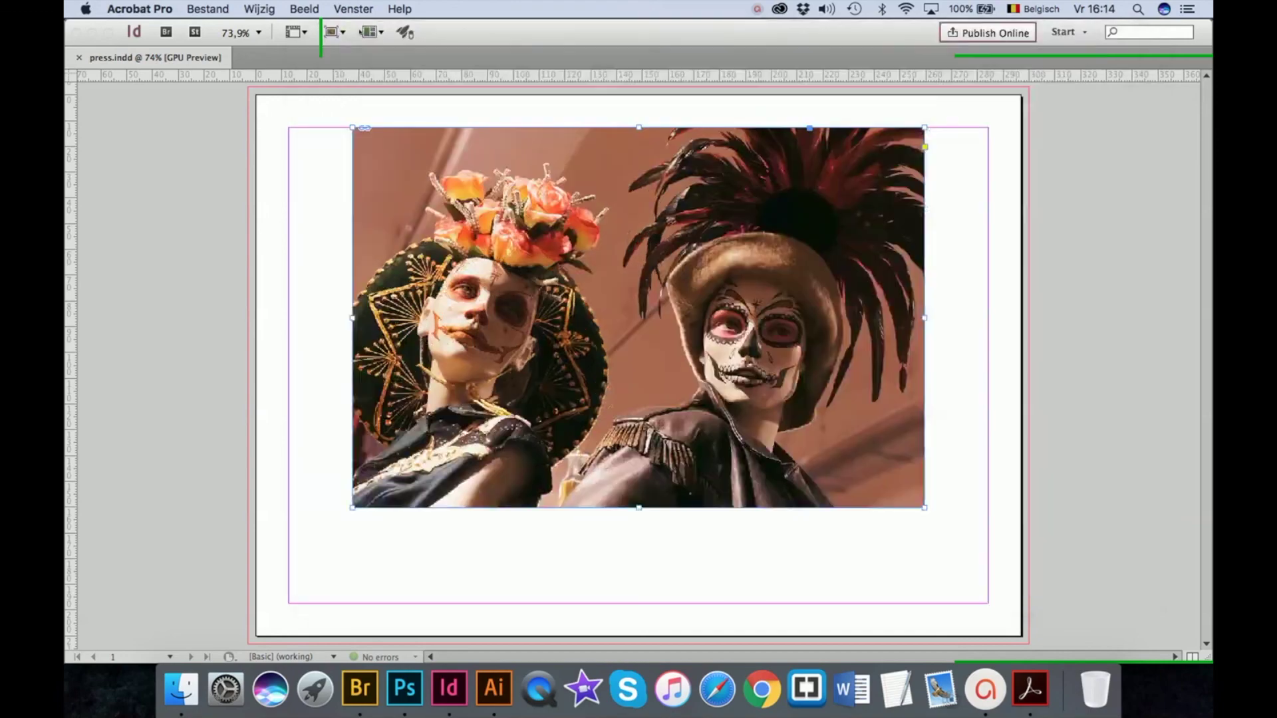